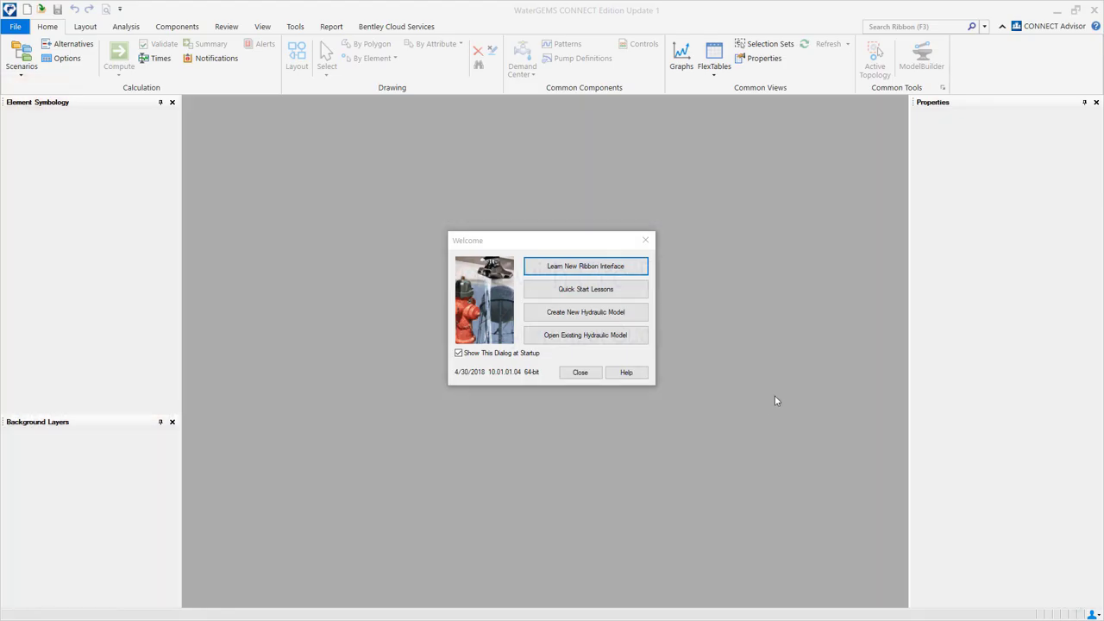
Create a new blank hydraulic model, Untitled1.wtg, with change tracking enabled.
left_click(622, 314)
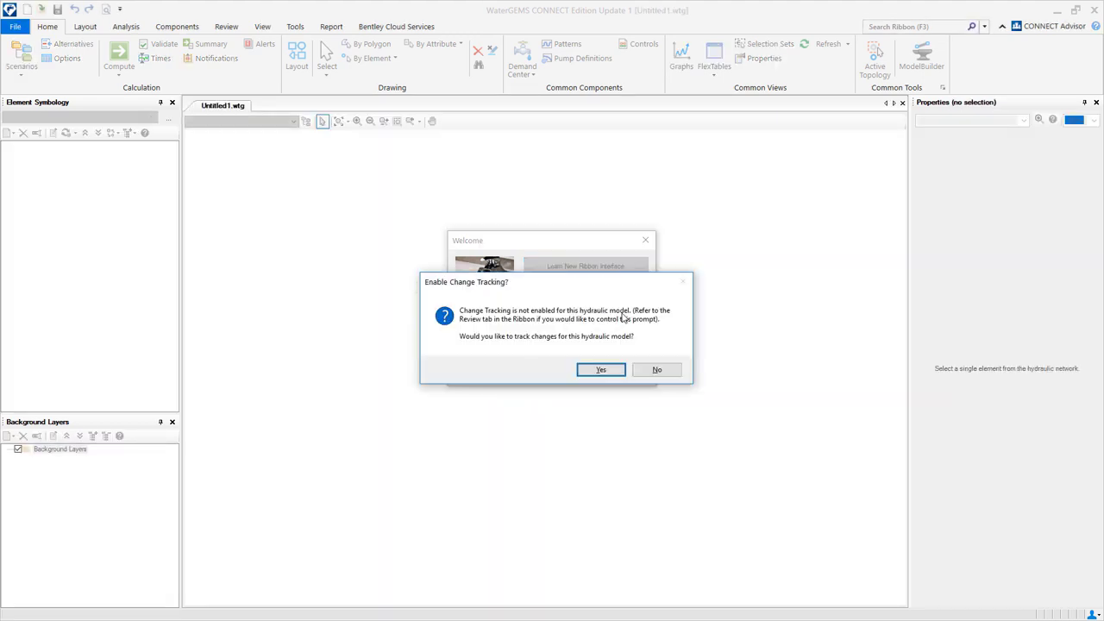
left_click(601, 370)
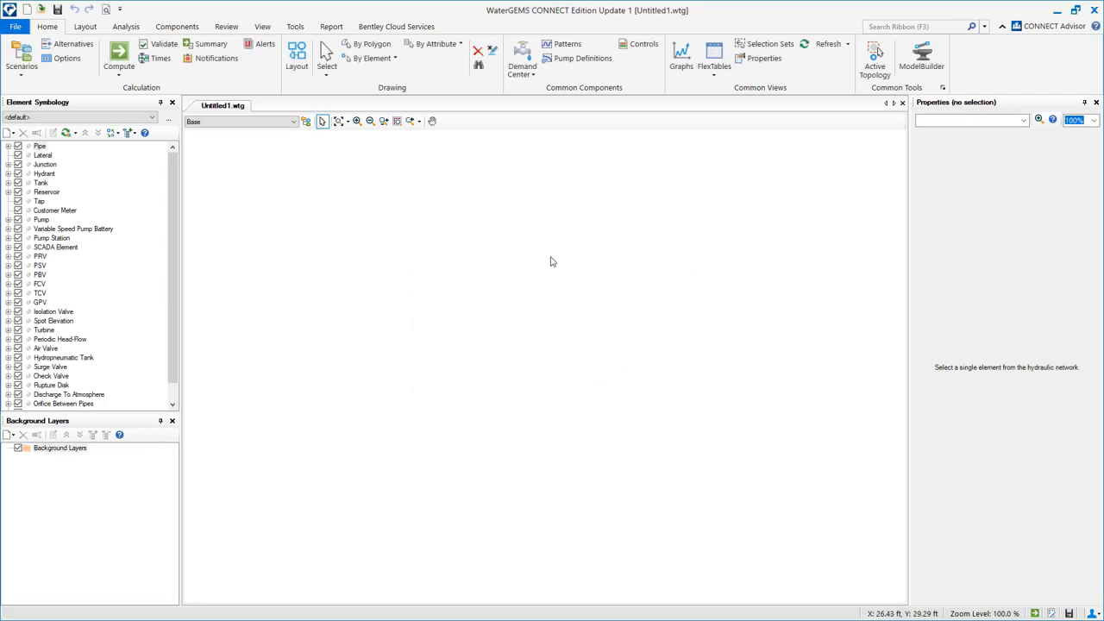
Reset all unit settings in Options to the US Customary defaults.
left_click(296, 26)
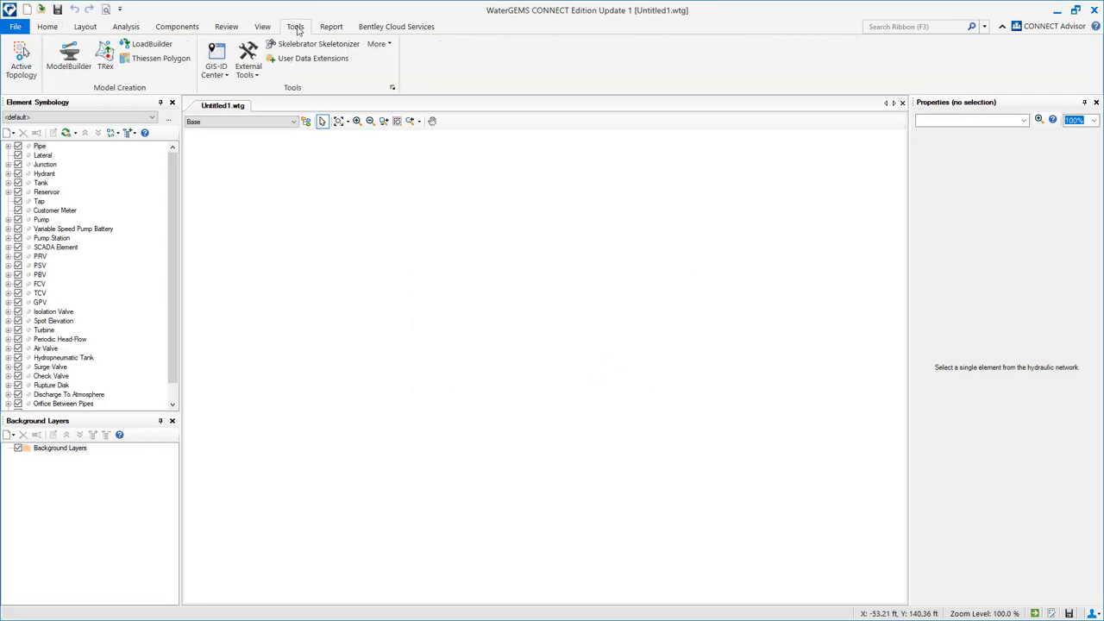
left_click(392, 88)
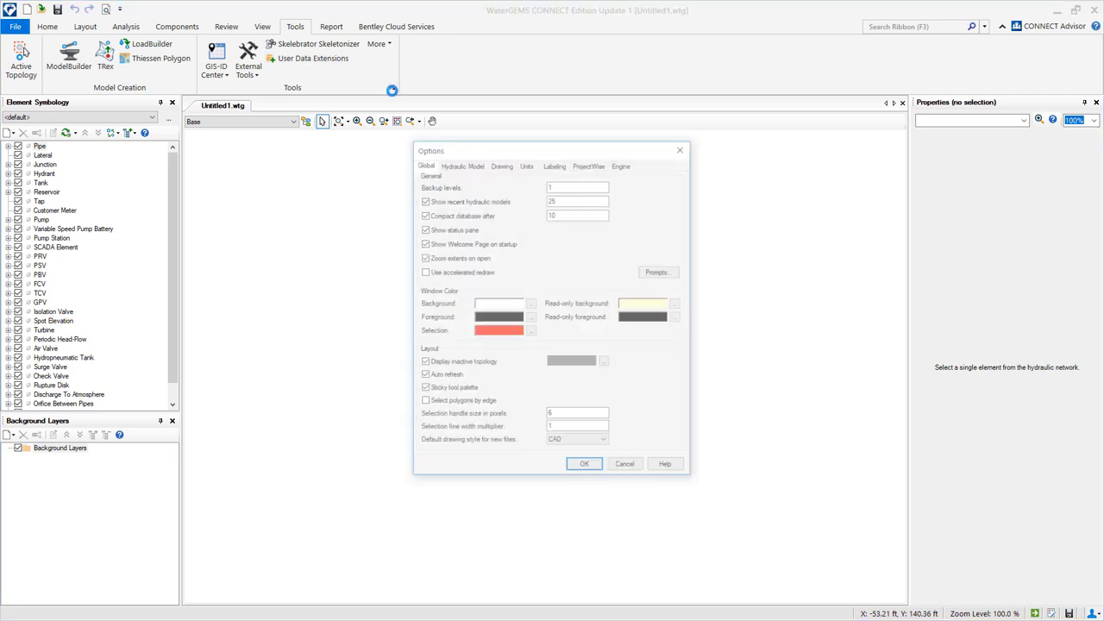
left_click(527, 163)
left_click(569, 177)
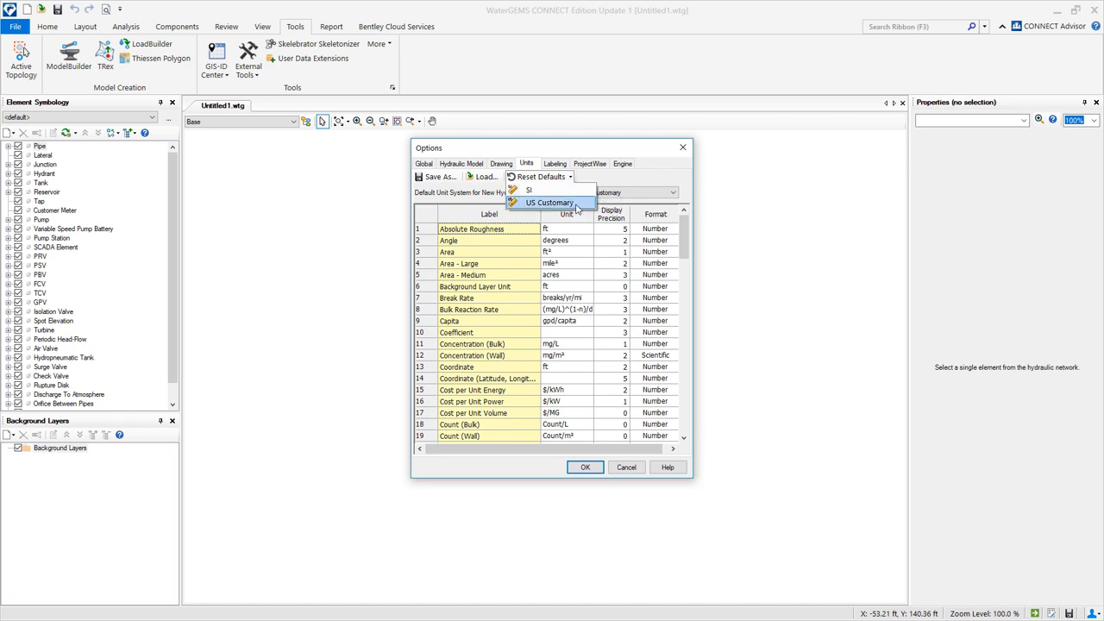
left_click(576, 203)
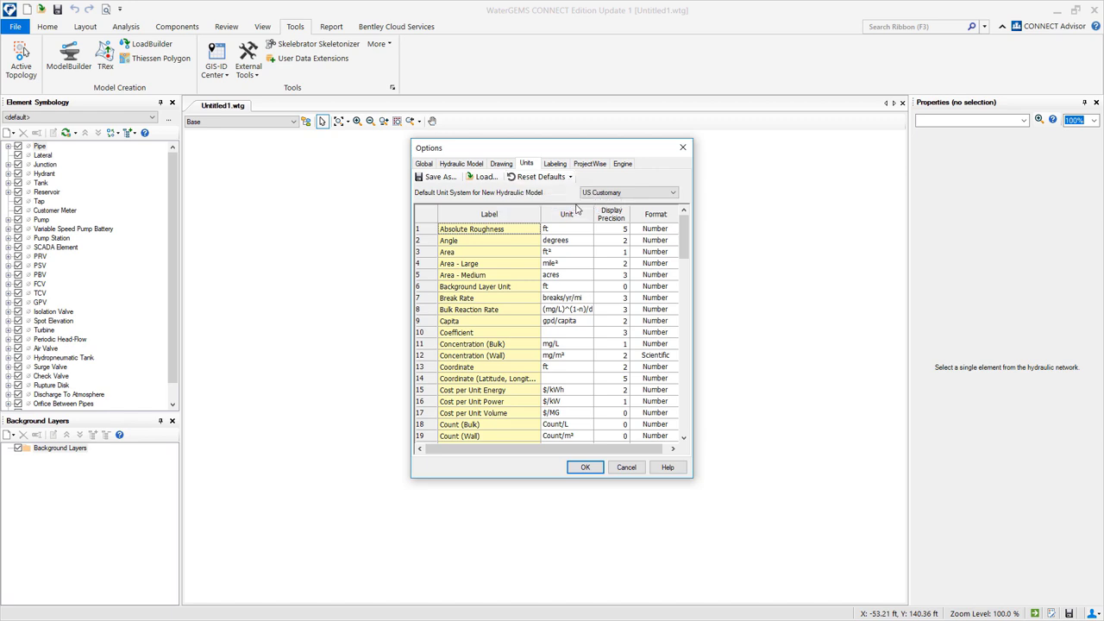
left_click(585, 468)
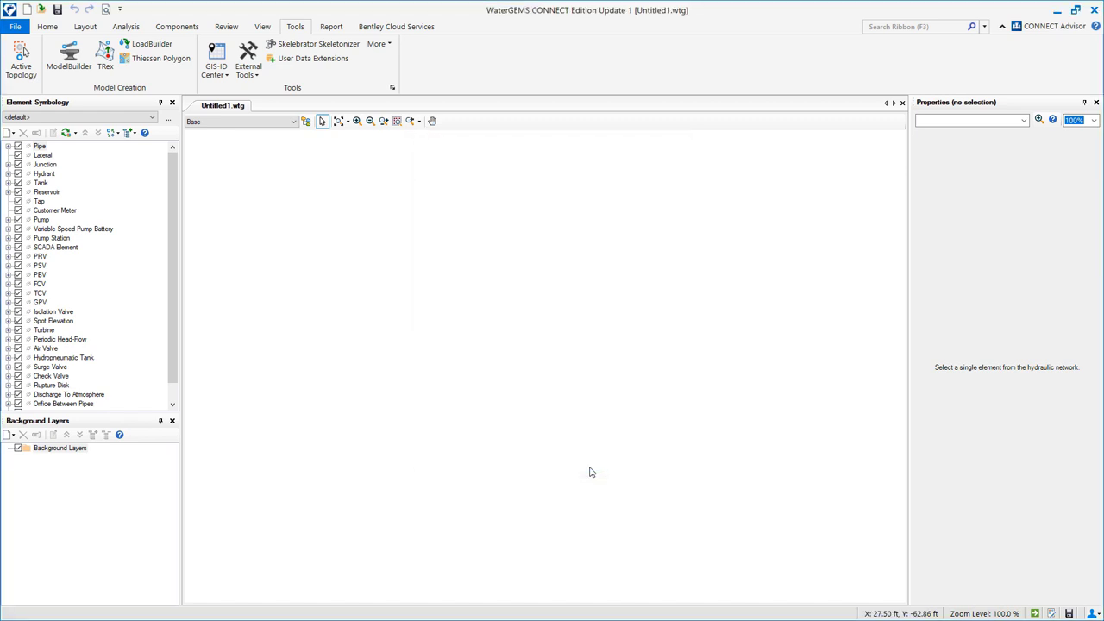
Save the model as ScaledNetwork.wtg.
left_click(21, 26)
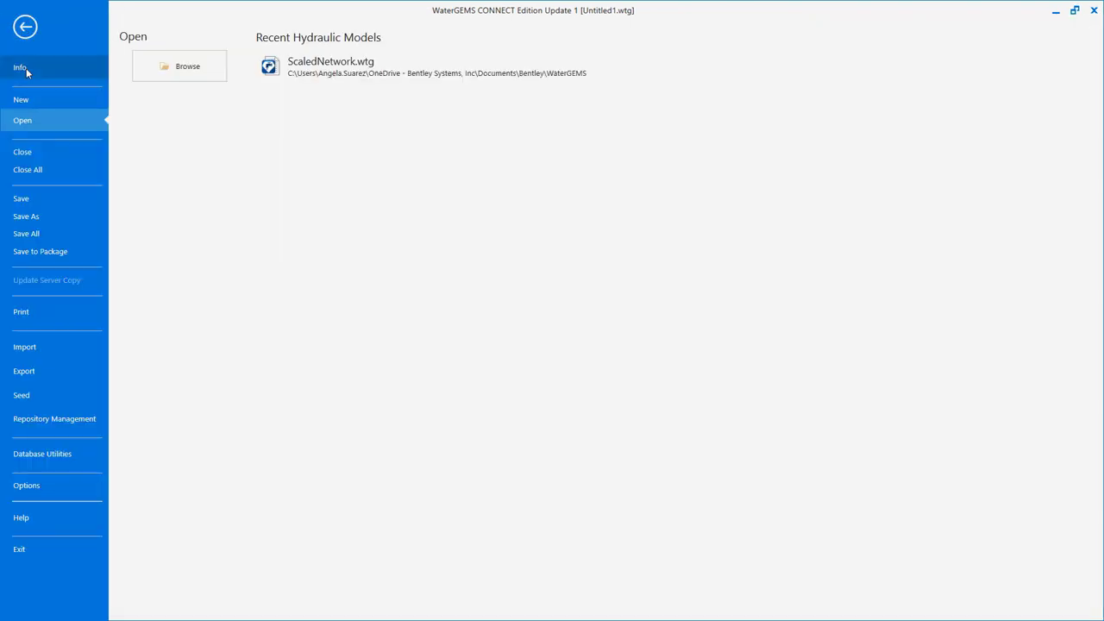
left_click(26, 223)
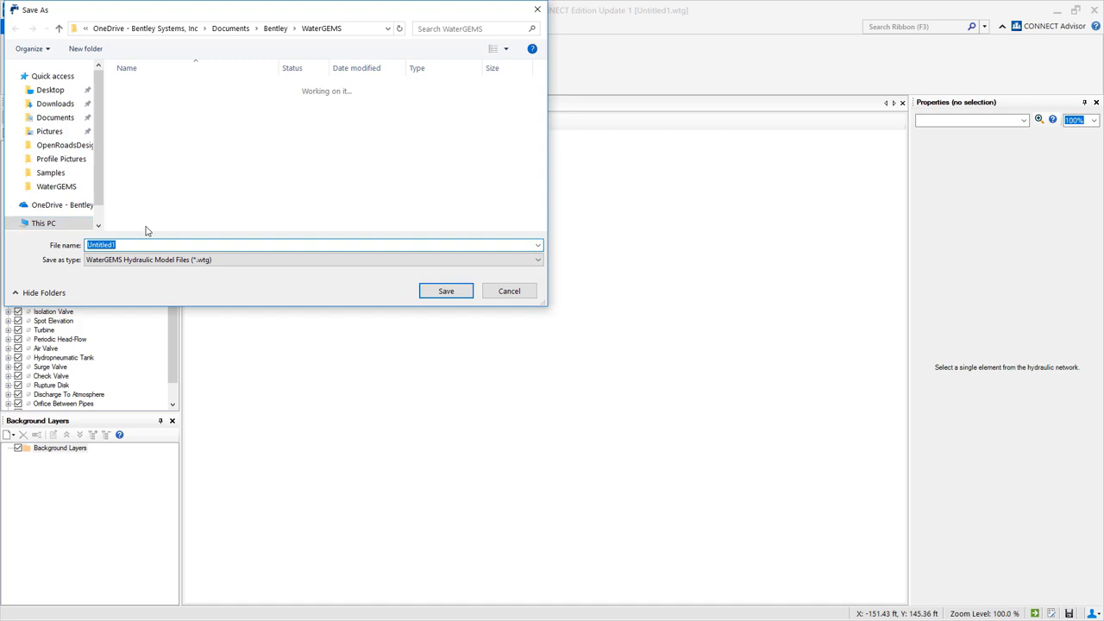
type("ScaledNetwork")
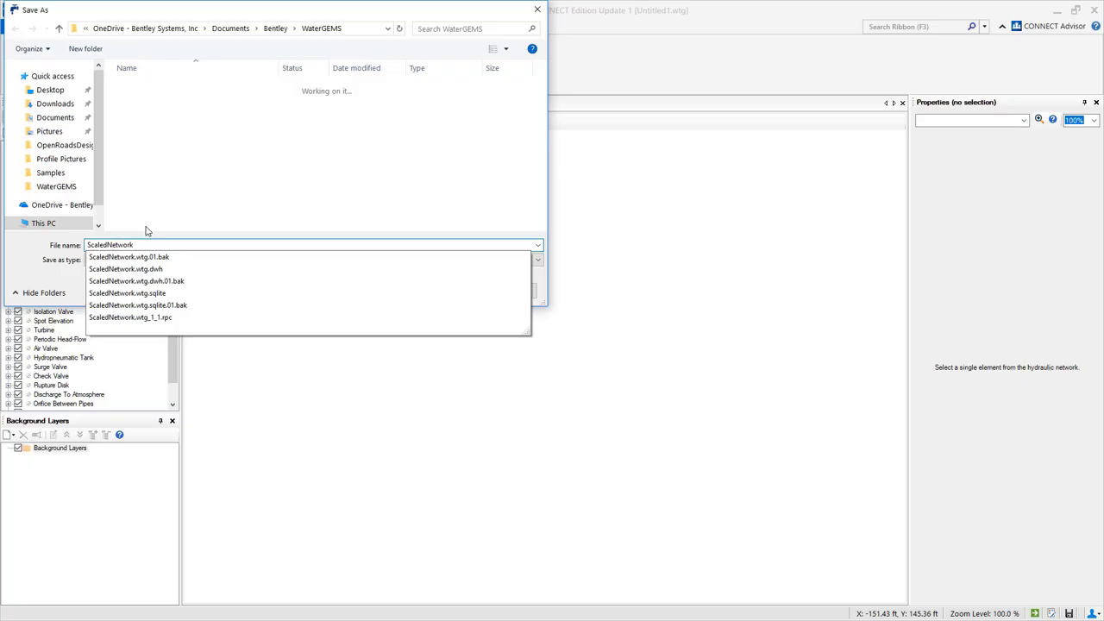
left_click(221, 229)
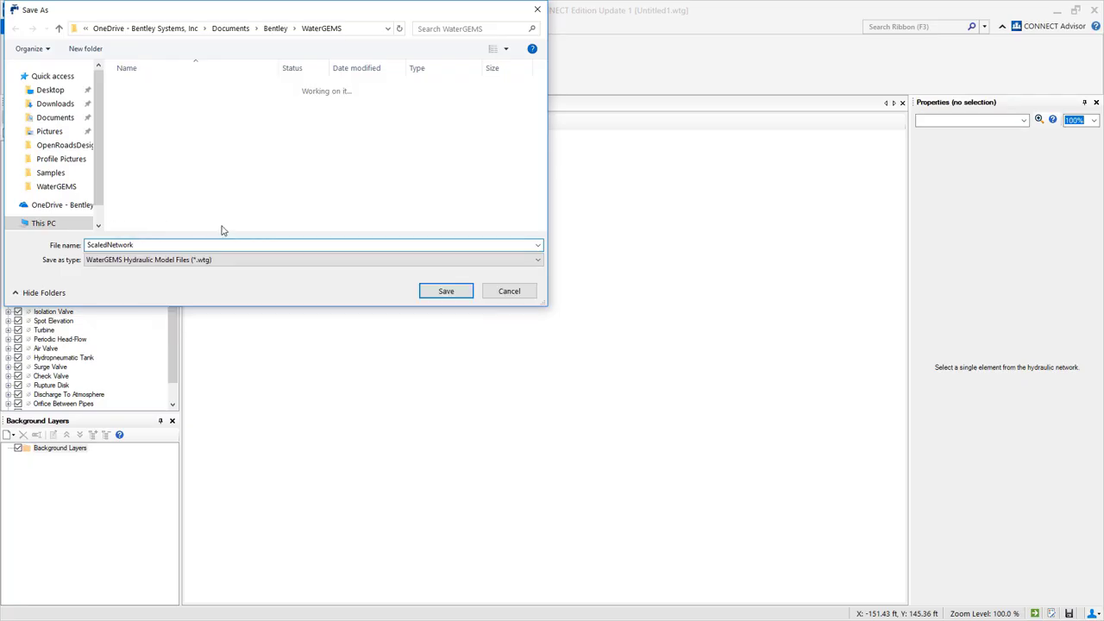
left_click(455, 295)
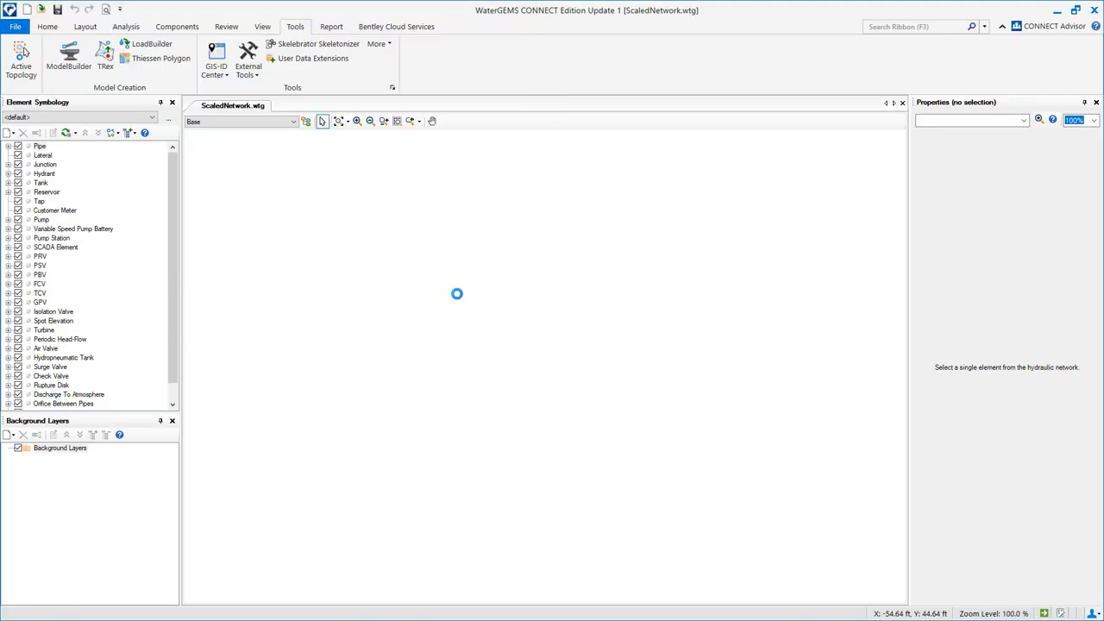
Enter project title 'Subdivision Workshop' plus the engineer's name and company name 'Bentley Sys'.
left_click(17, 26)
left_click(24, 69)
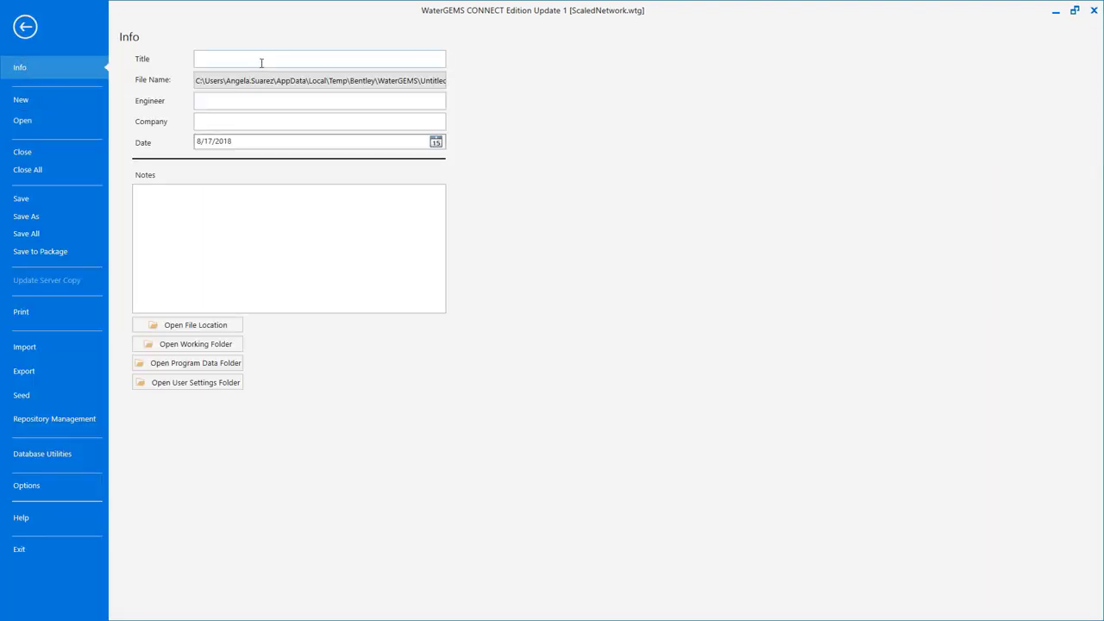
left_click(257, 63)
type("Subdivision Workshop")
left_click(245, 98)
left_click(238, 120)
type("Bentley Systems")
left_click(37, 29)
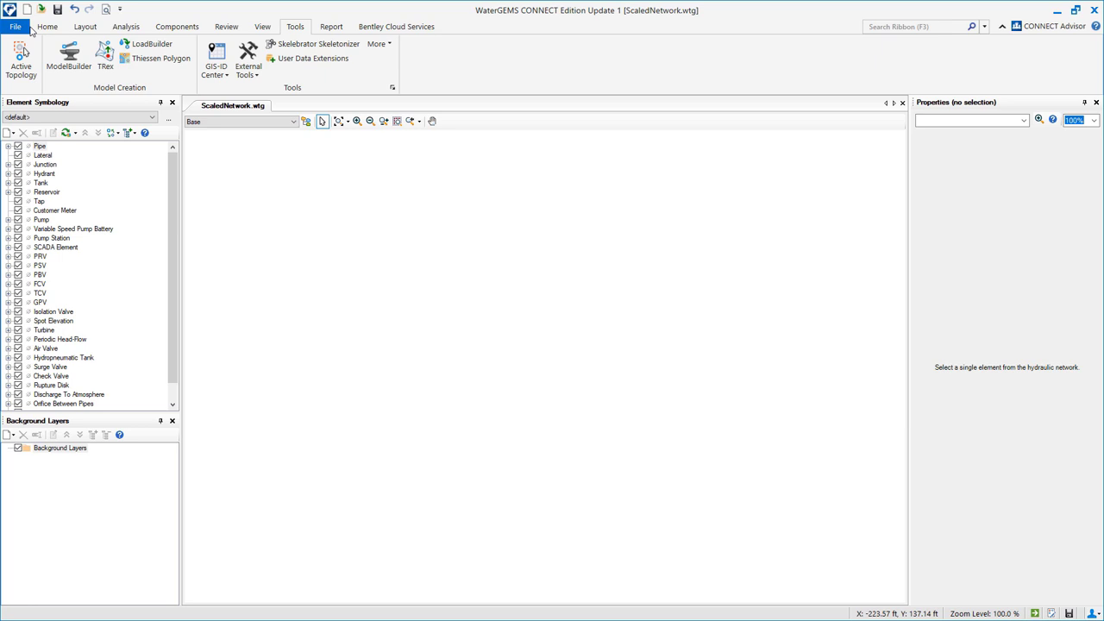
Verify the Base Calculation Options use Hazen-Williams as the friction method.
left_click(125, 26)
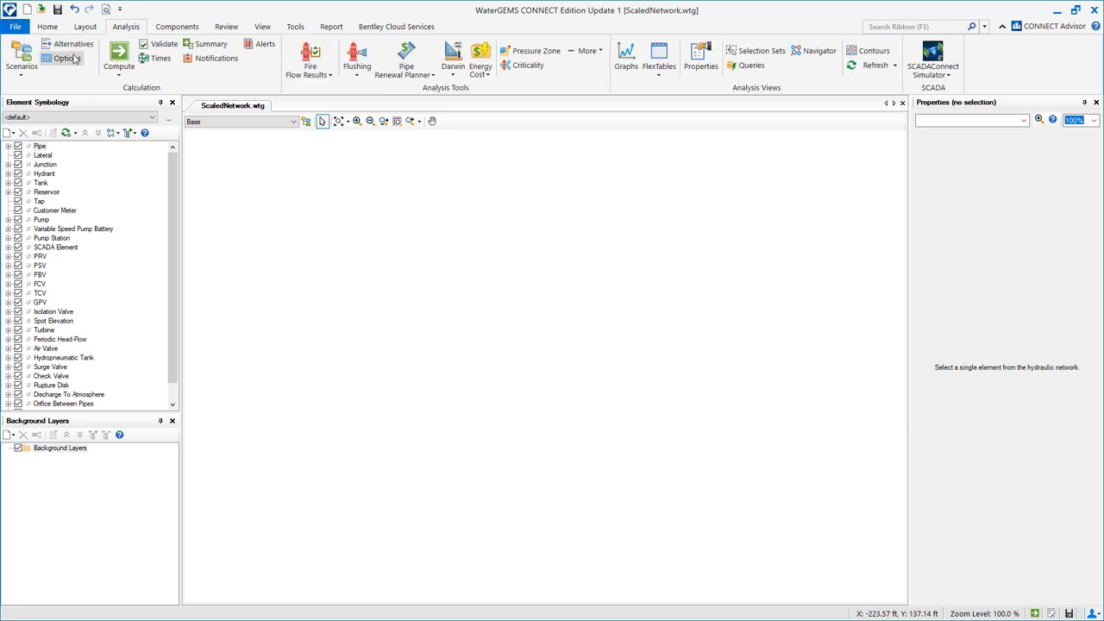
left_click(67, 59)
left_click(215, 121)
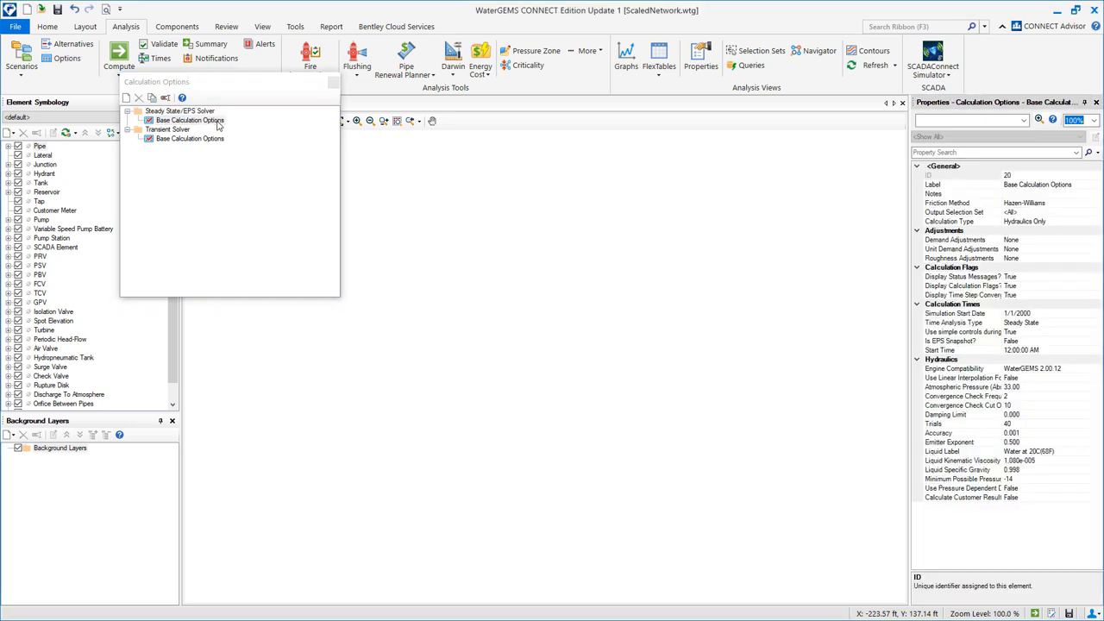
left_click(1053, 204)
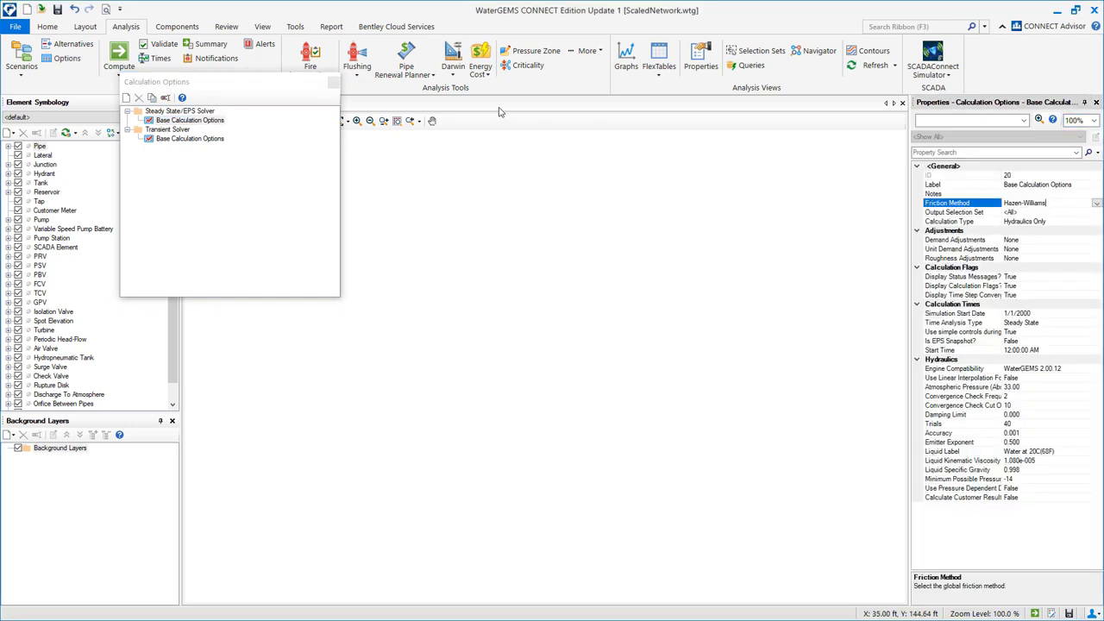
left_click(333, 82)
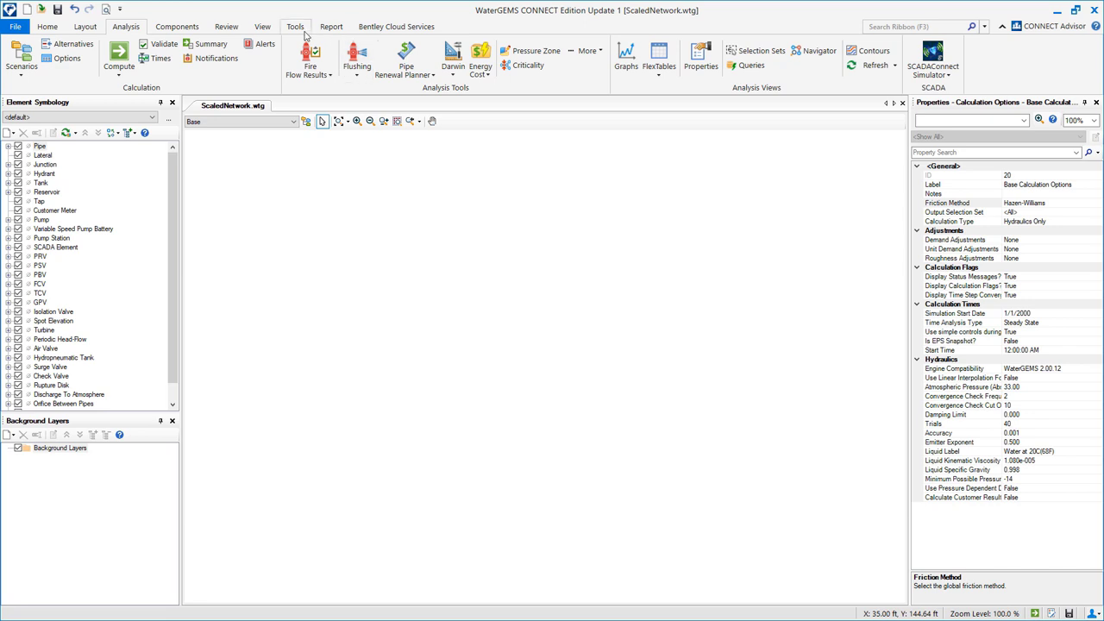
Create a new pipe prototype, Pipe Prototype - 1, in the Prototypes window.
left_click(262, 26)
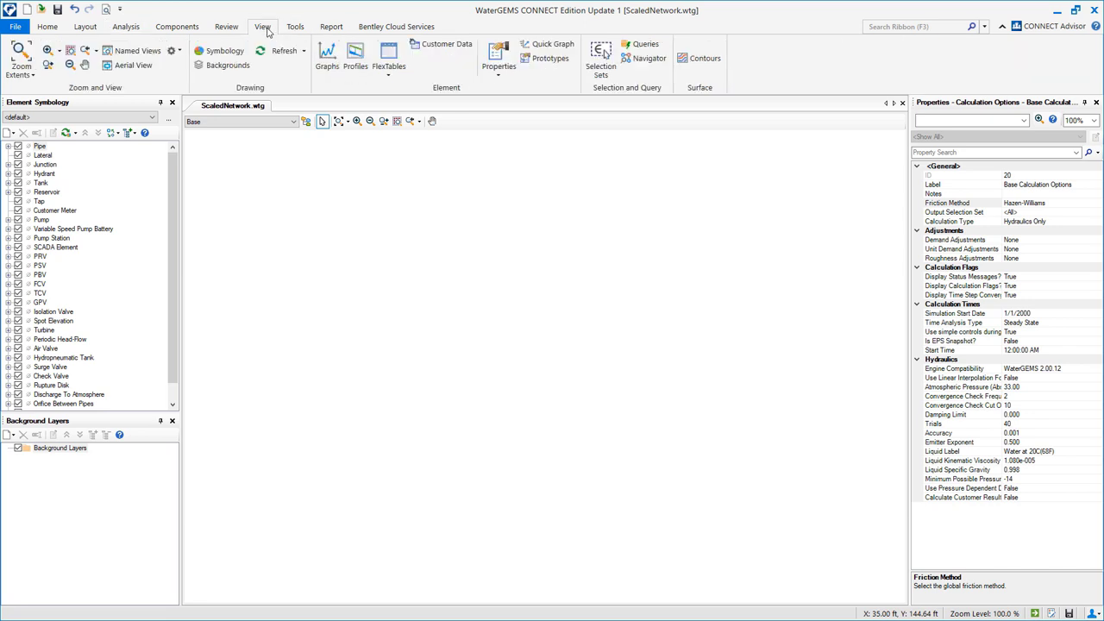
left_click(546, 61)
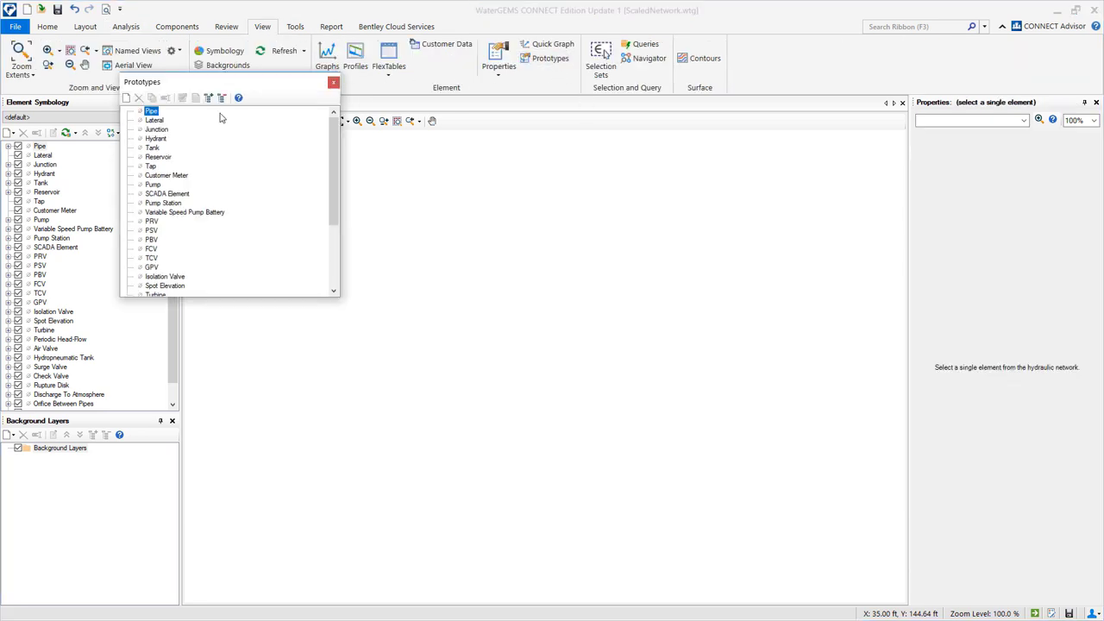
right_click(151, 112)
left_click(176, 120)
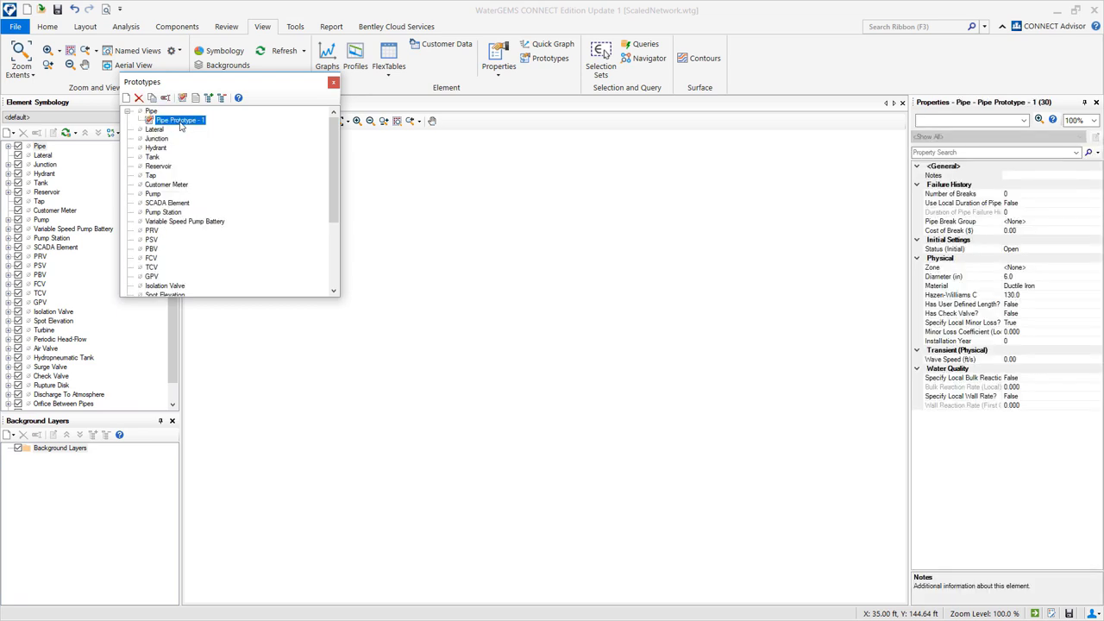
Set the prototype's material to PVC from MaterialLibrary.xml, giving Hazen-Williams C 150.0.
left_click(1022, 276)
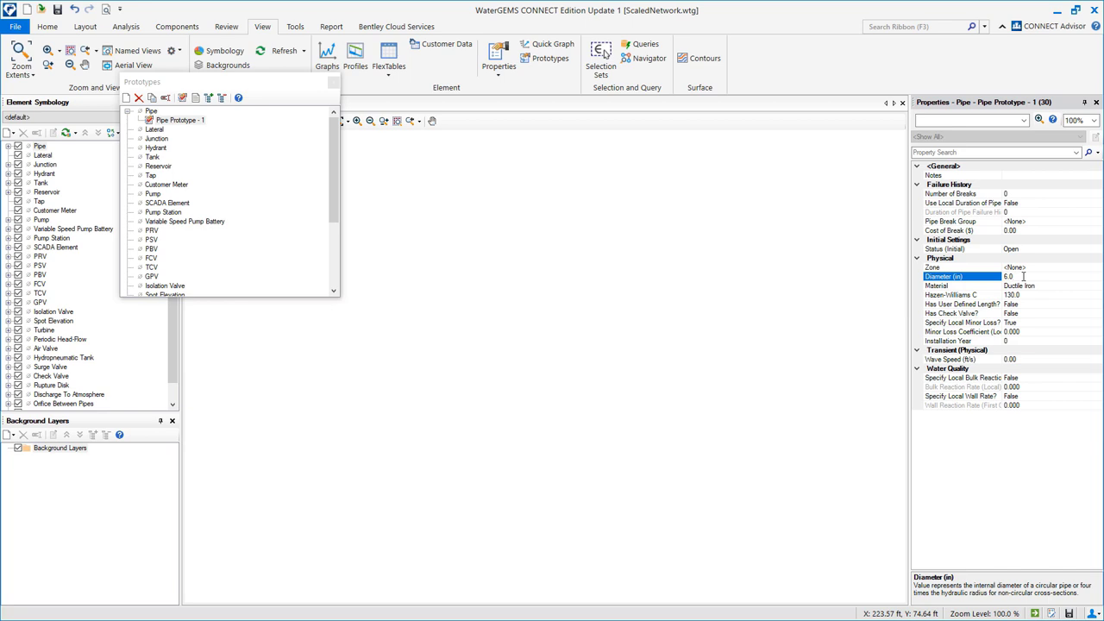
left_click(1063, 287)
left_click(1097, 287)
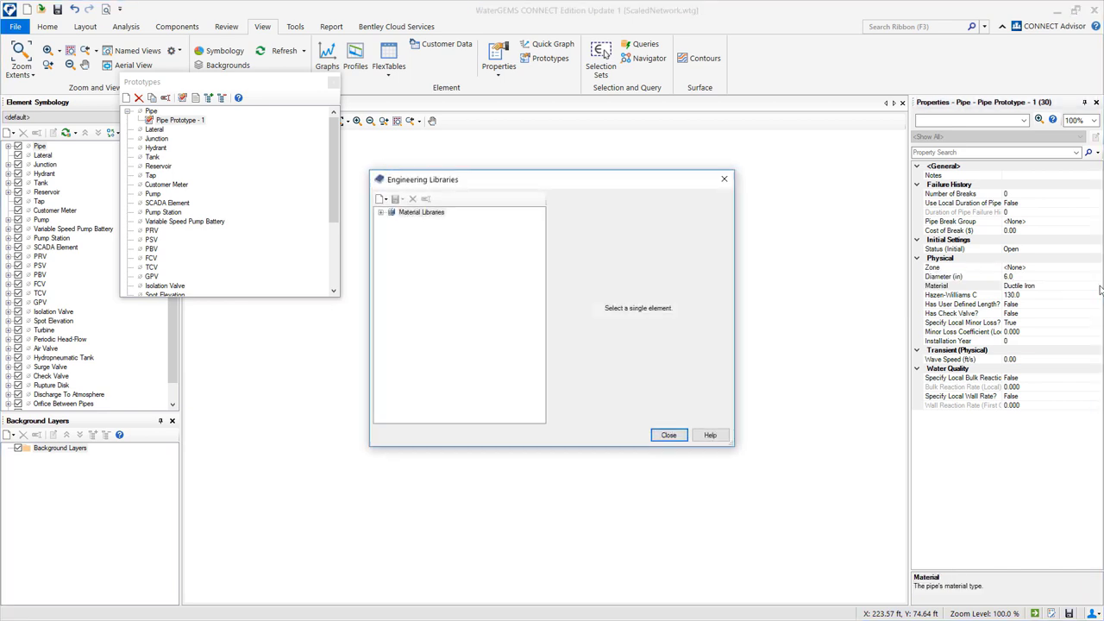
left_click(381, 212)
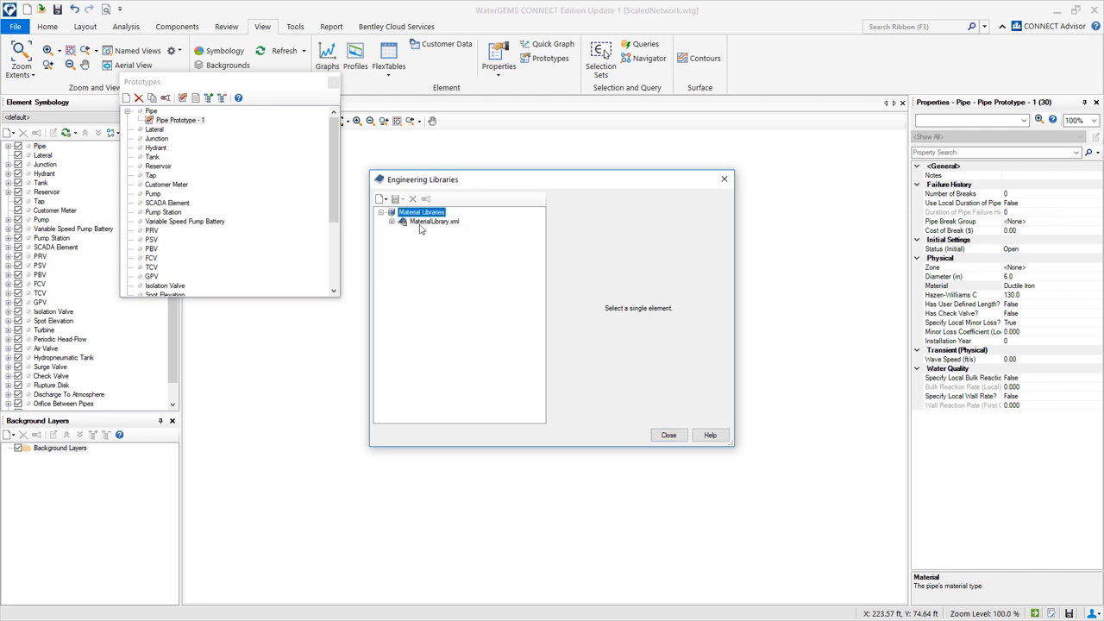
left_click(392, 221)
left_click(450, 261)
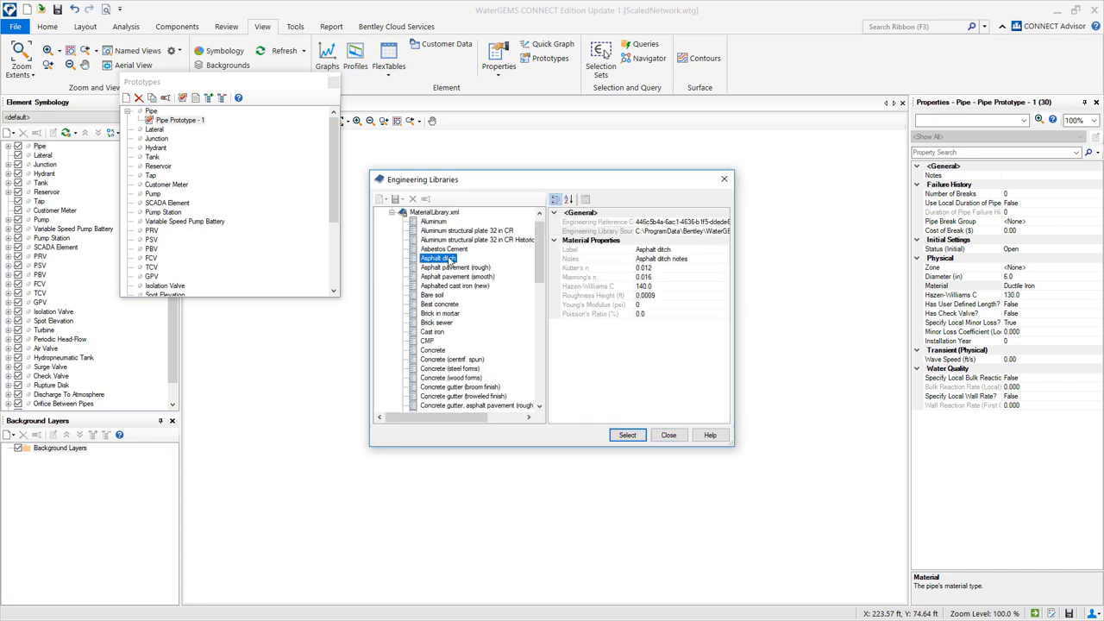
key("p")
left_click(657, 287)
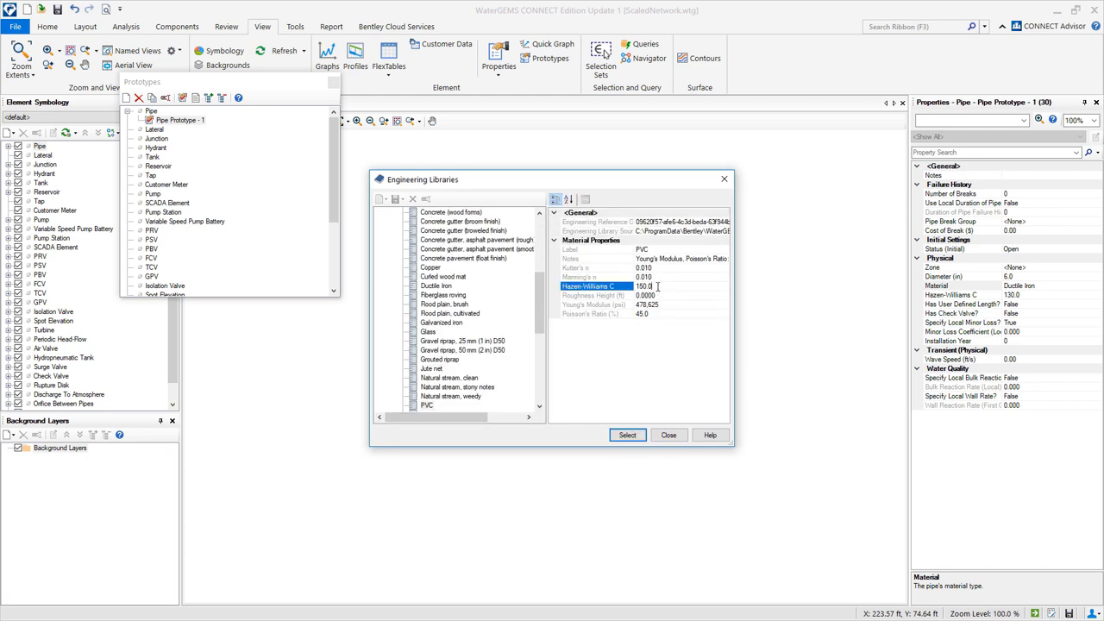
left_click(627, 435)
left_click(1023, 294)
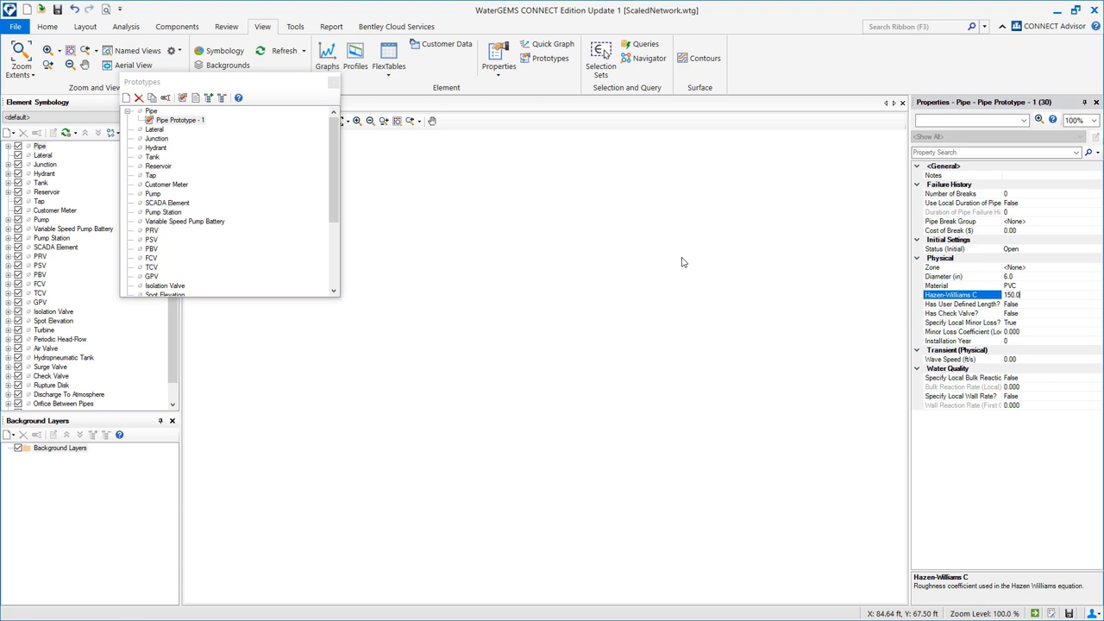
Load Scaled_Network.DXF as a background layer, zoom to its extents, and save the model.
left_click(333, 82)
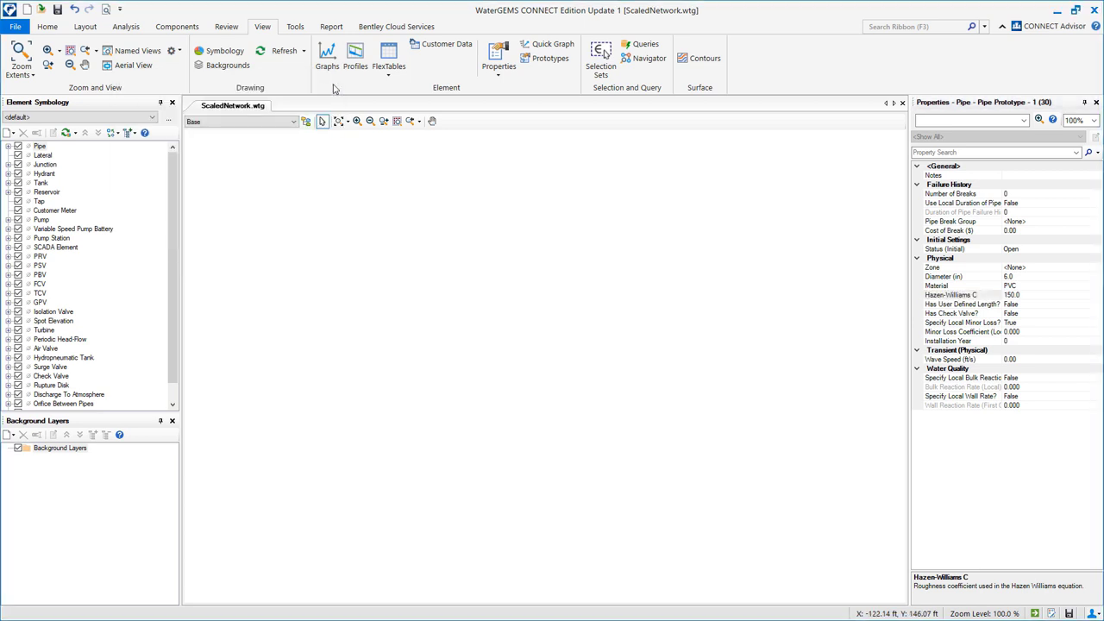
left_click(12, 435)
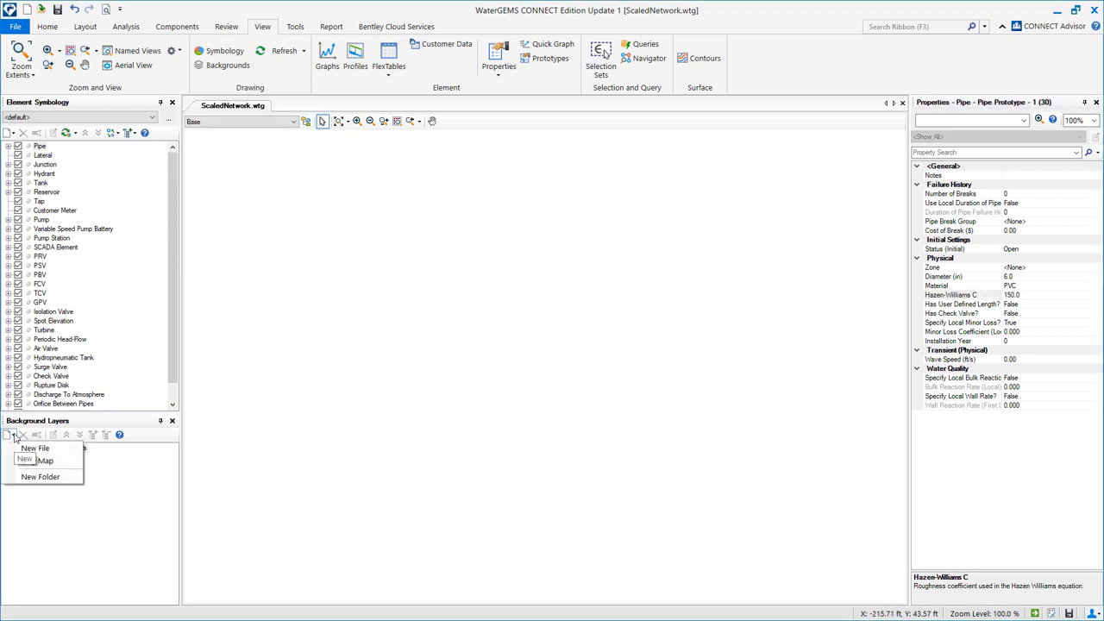
left_click(34, 448)
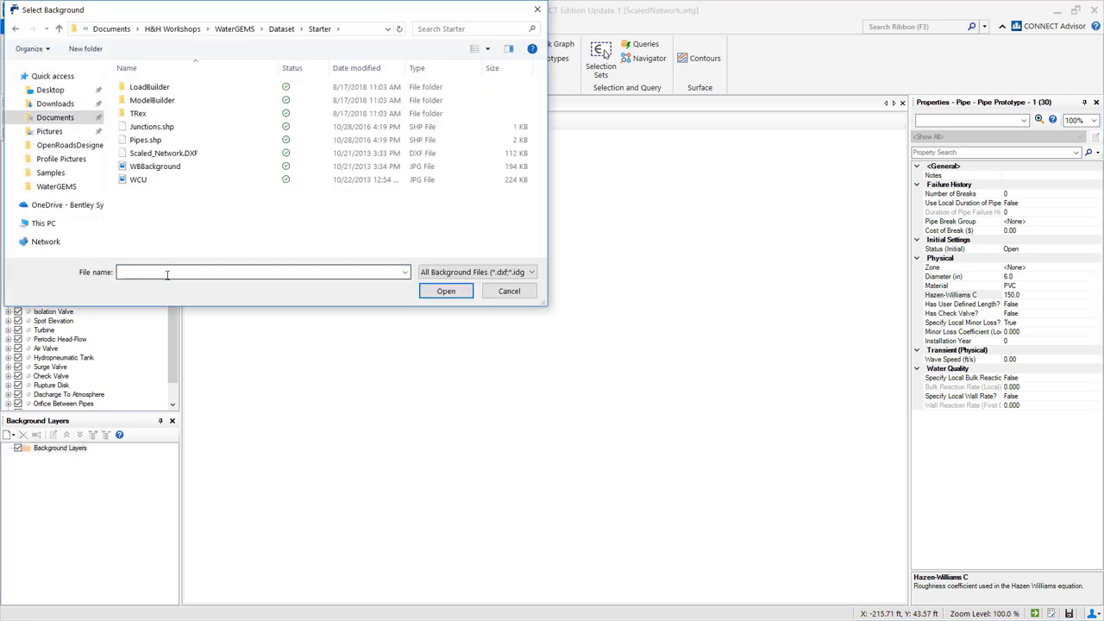
left_click(173, 154)
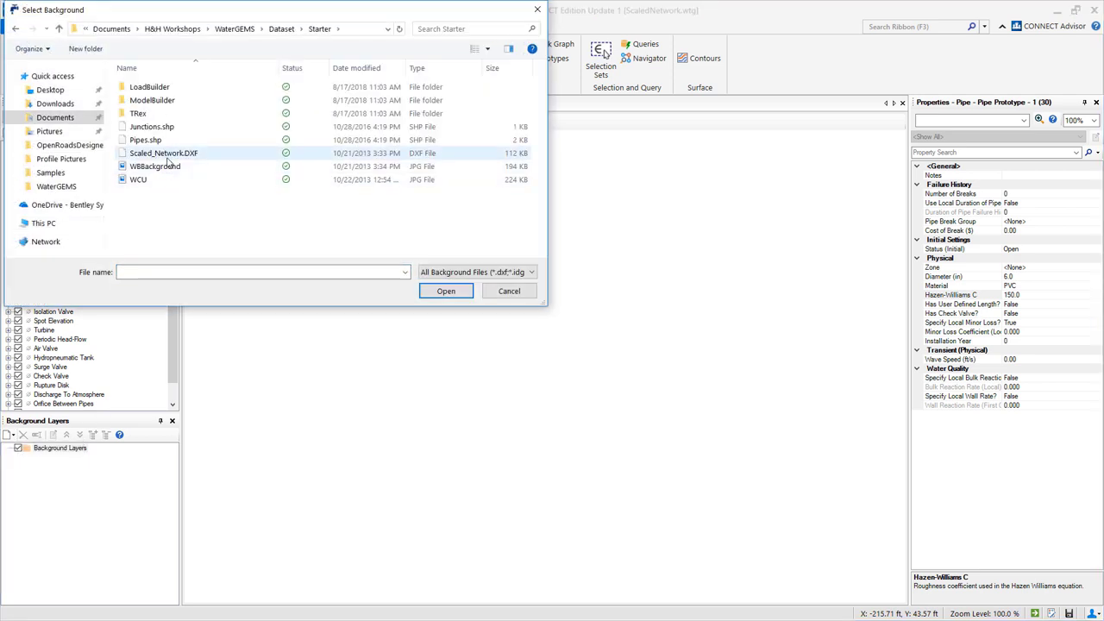
left_click(445, 291)
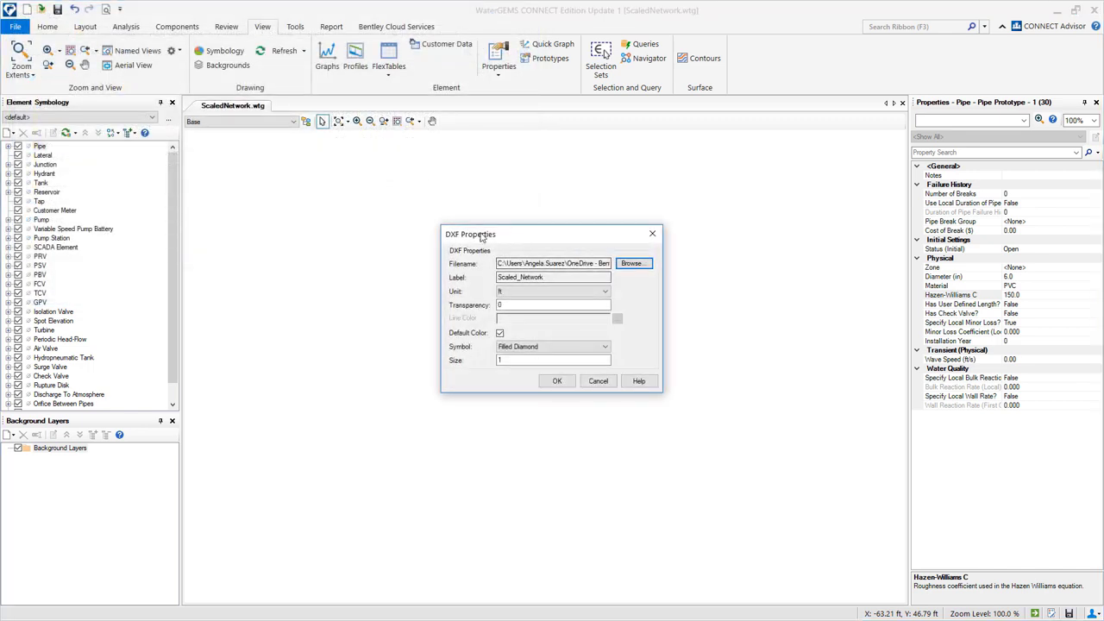
left_click(557, 382)
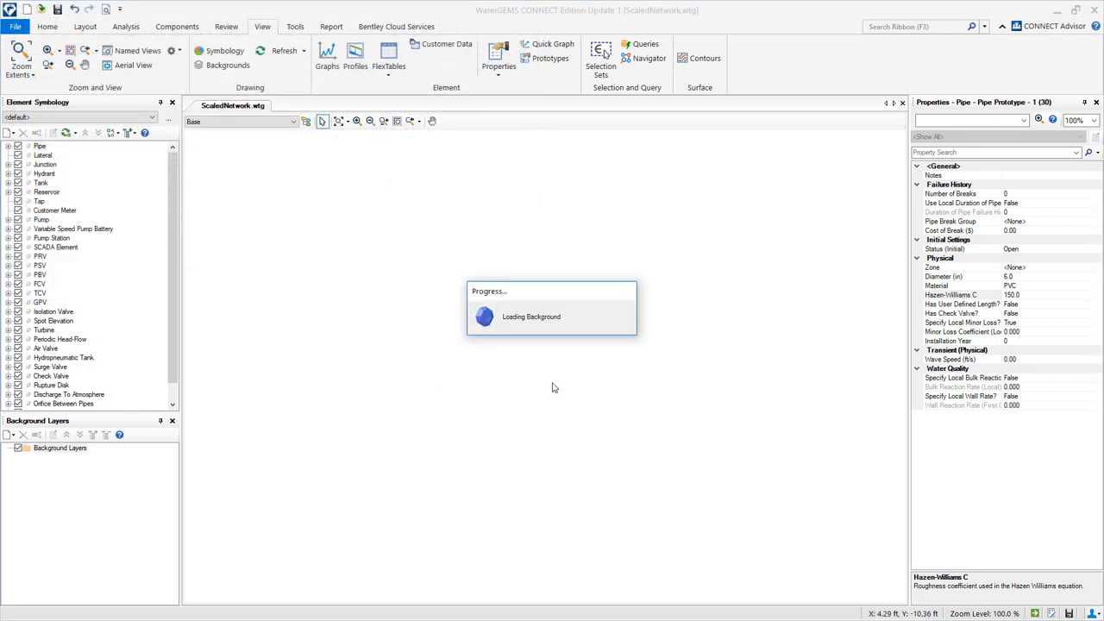
left_click(339, 121)
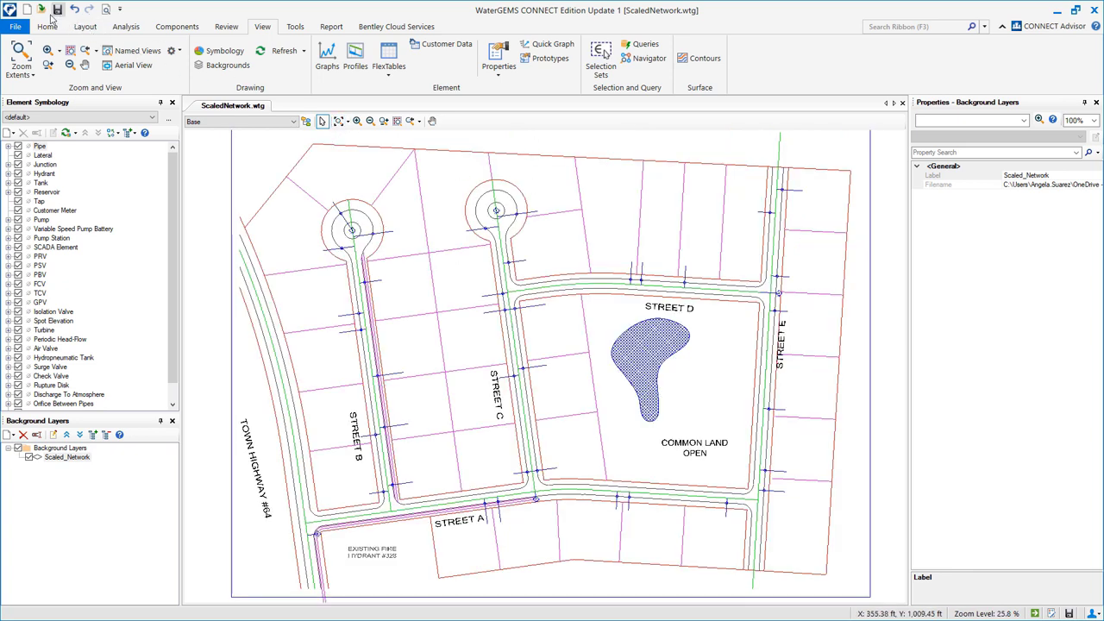
left_click(58, 10)
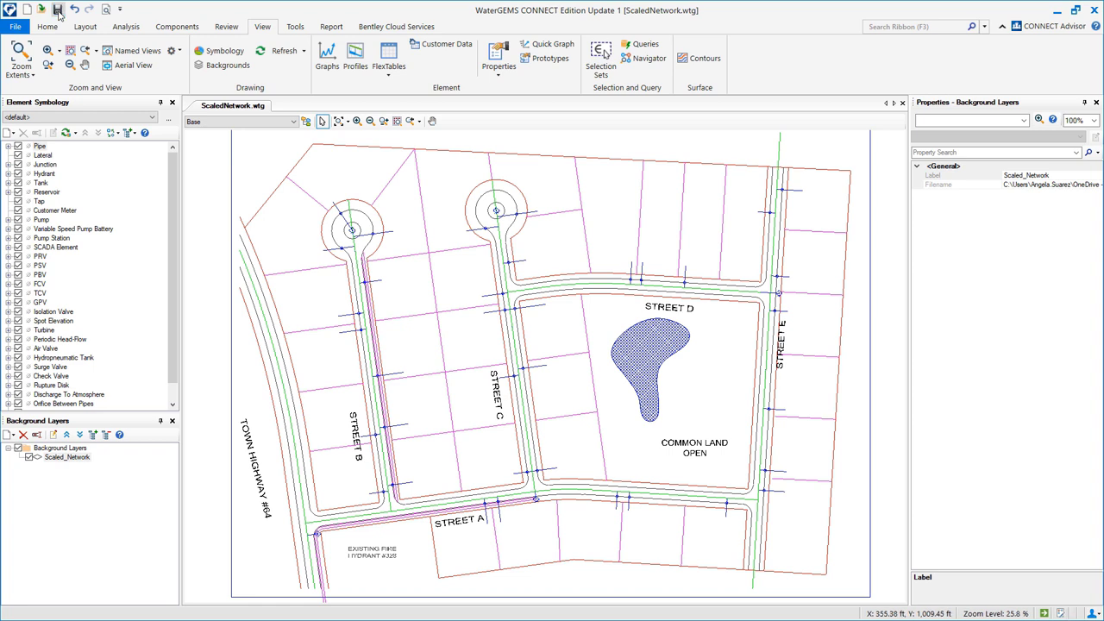
Set the drawing Symbol Size Multiplier to 5 and Text Height Multiplier to 10.
left_click(295, 28)
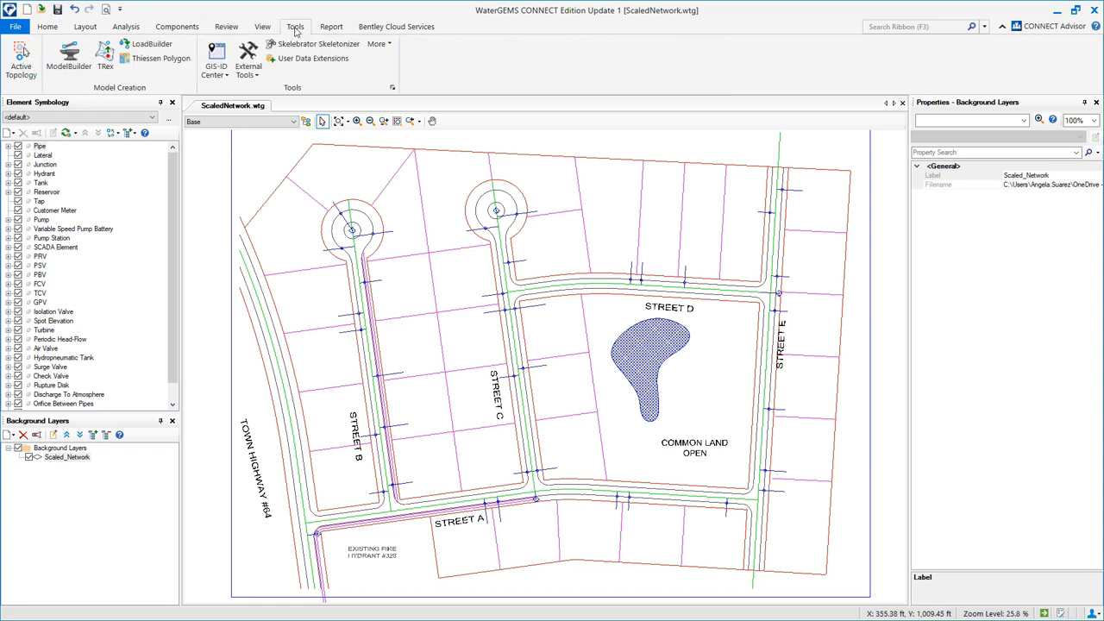
left_click(392, 89)
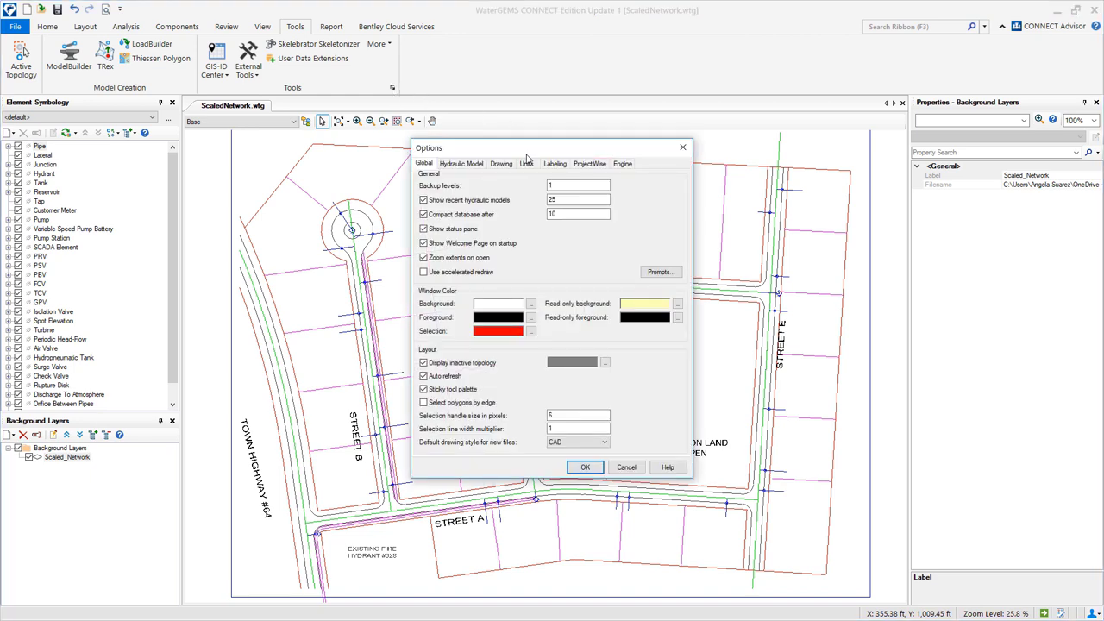
left_click(501, 166)
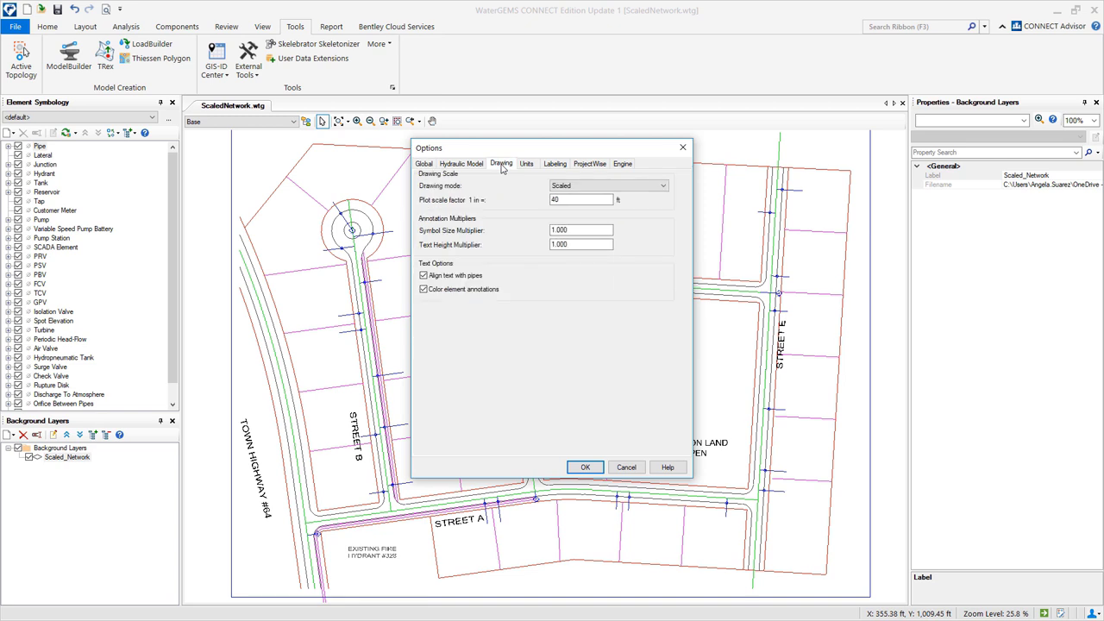
double_click(571, 230)
type("5")
double_click(570, 245)
type("10")
left_click(585, 466)
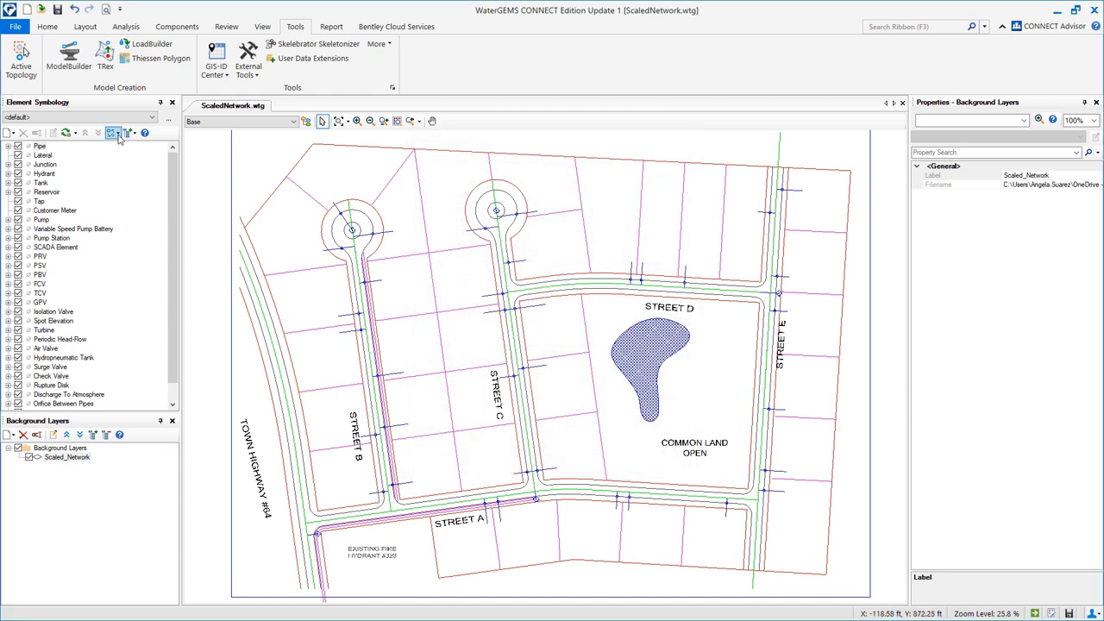
Switch element symbology to CAD style and start laying out elements.
left_click(117, 134)
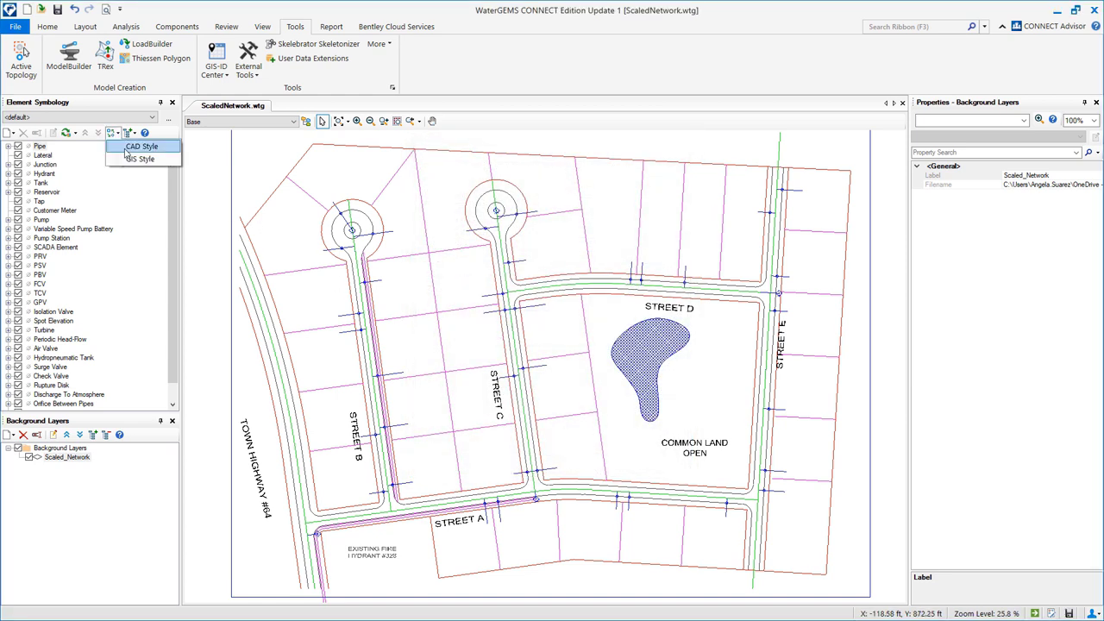
left_click(138, 147)
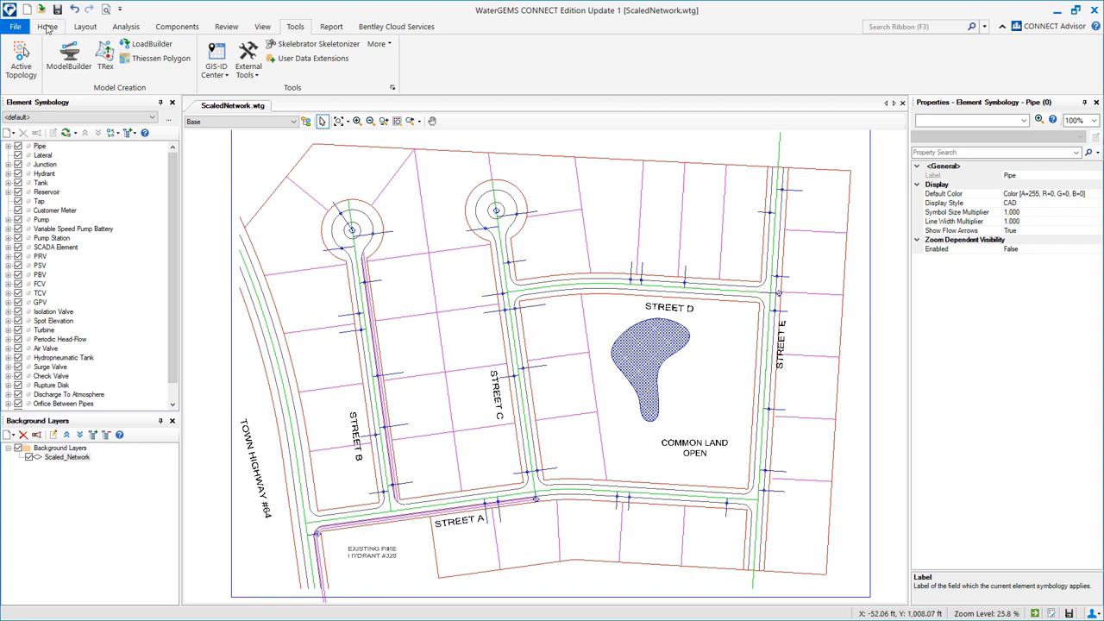
left_click(47, 28)
left_click(296, 56)
Place tank T-1 at the north end of Street E.
left_click_drag(794, 151, 768, 197)
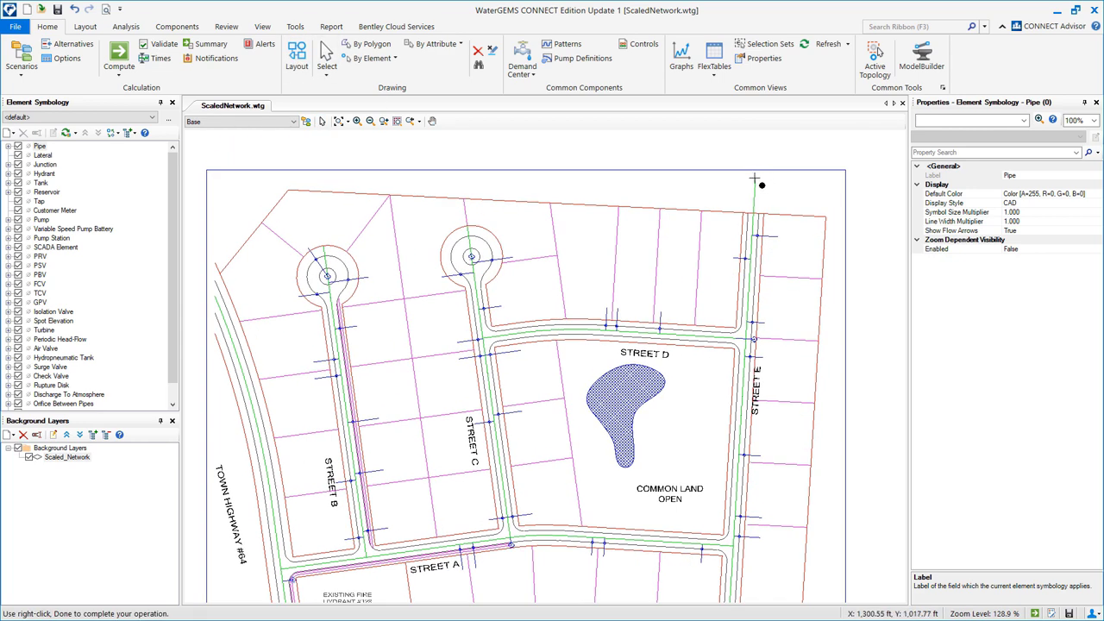
right_click(756, 179)
left_click(790, 270)
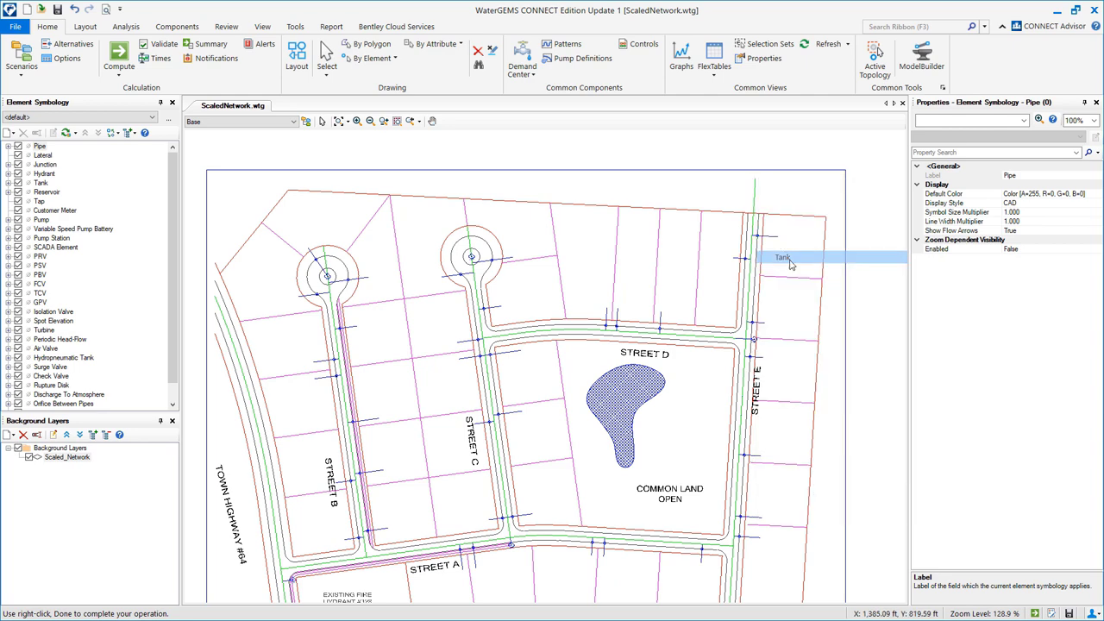
left_click(756, 178)
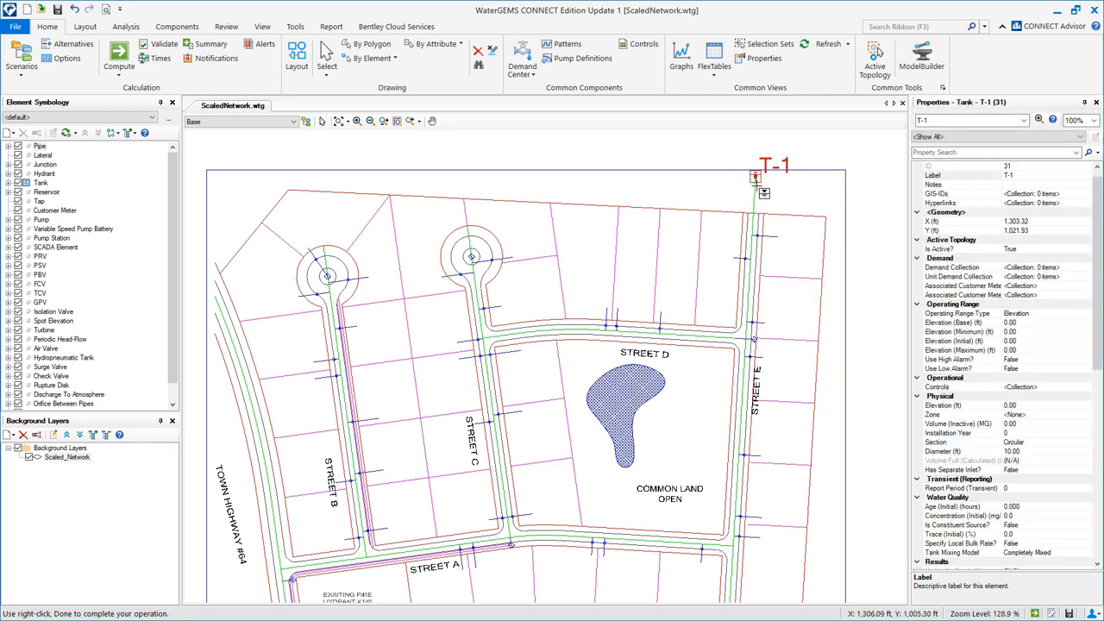
Place junctions J-1 to J-6 along Streets E, A and B, connected by pipes.
right_click(759, 219)
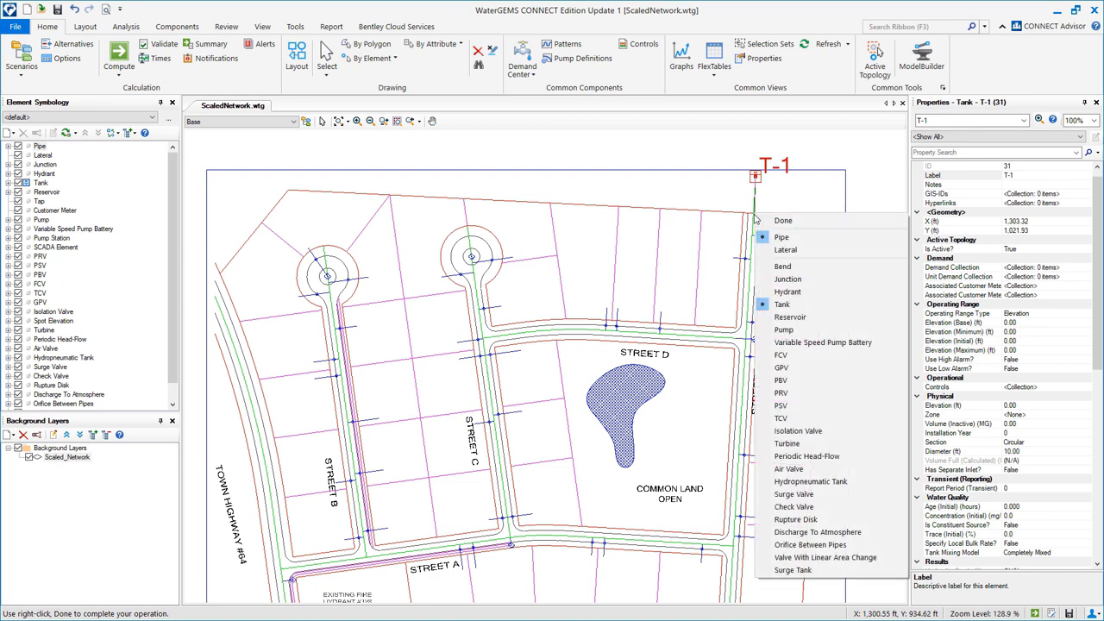
left_click(784, 276)
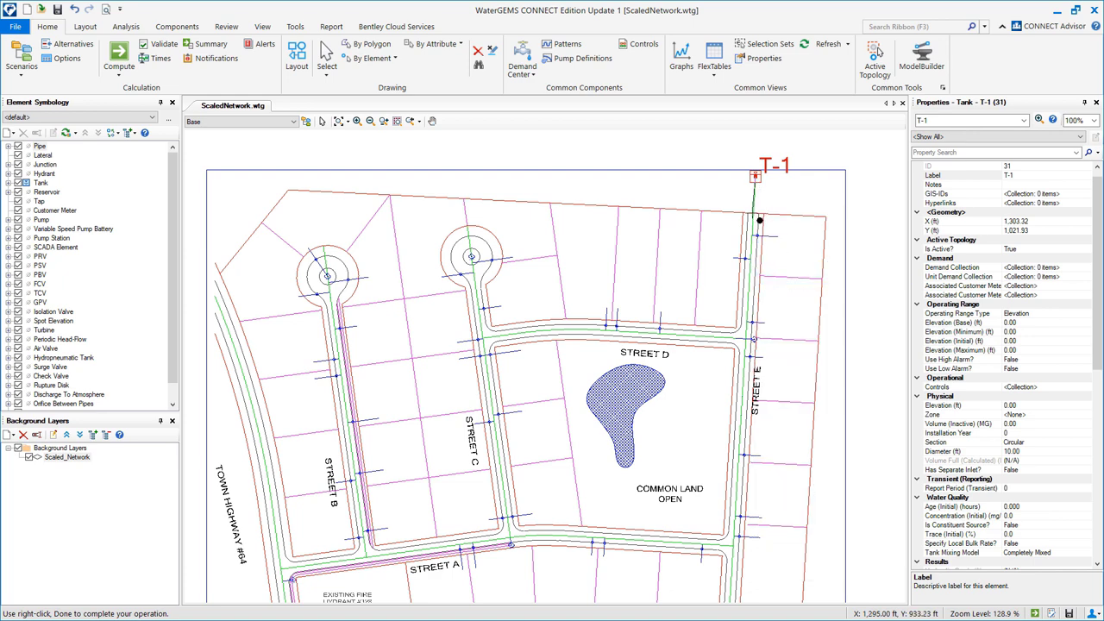
left_click(759, 220)
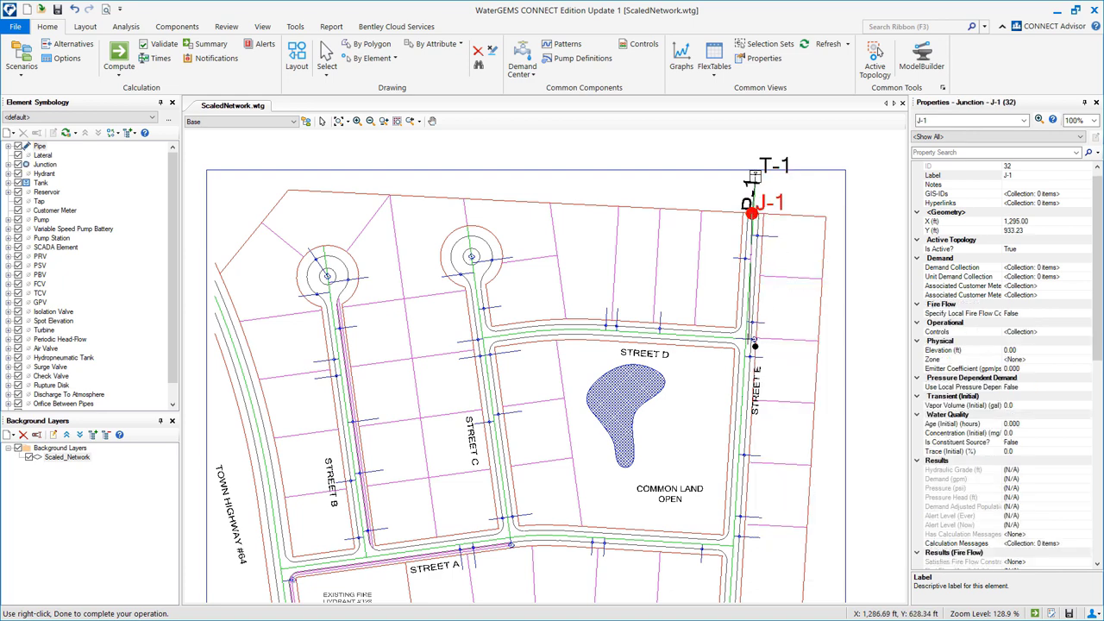
left_click(745, 338)
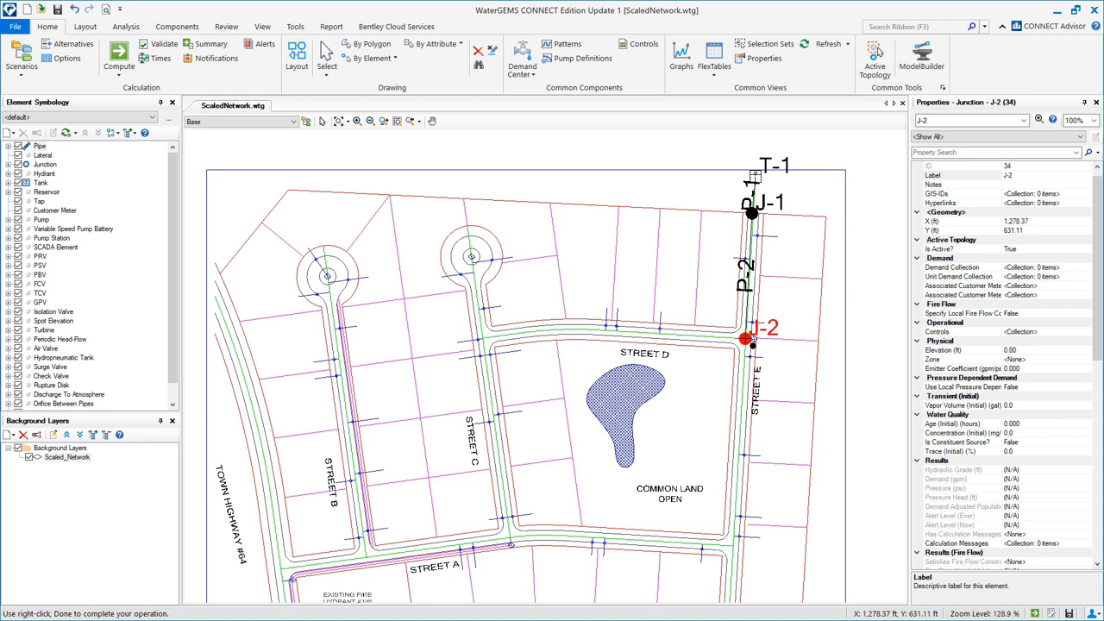
left_click(733, 544)
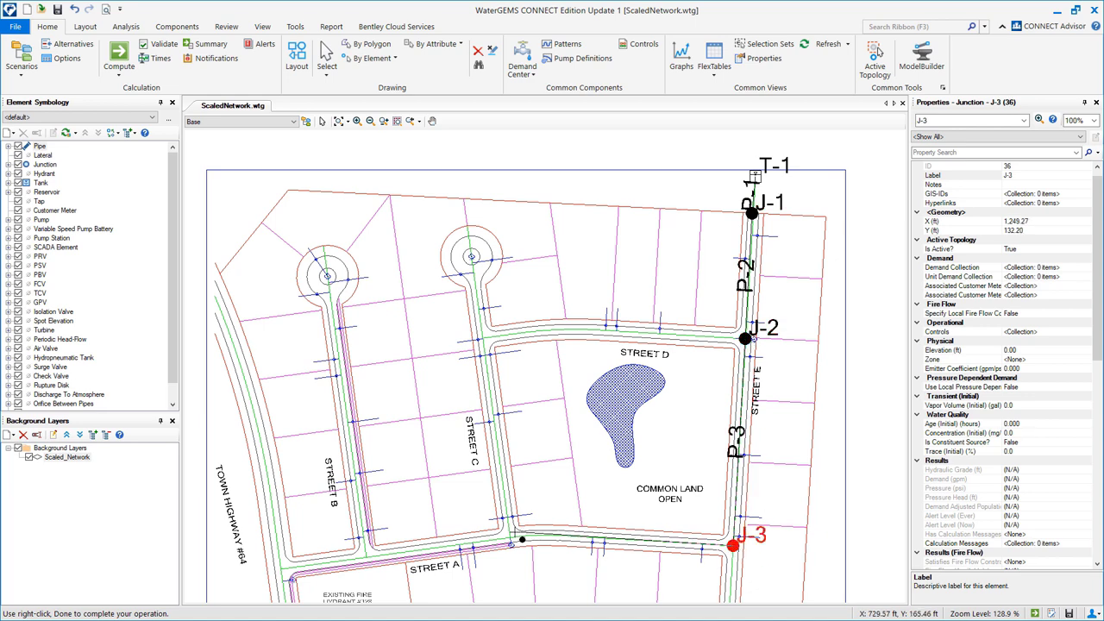
left_click(518, 542)
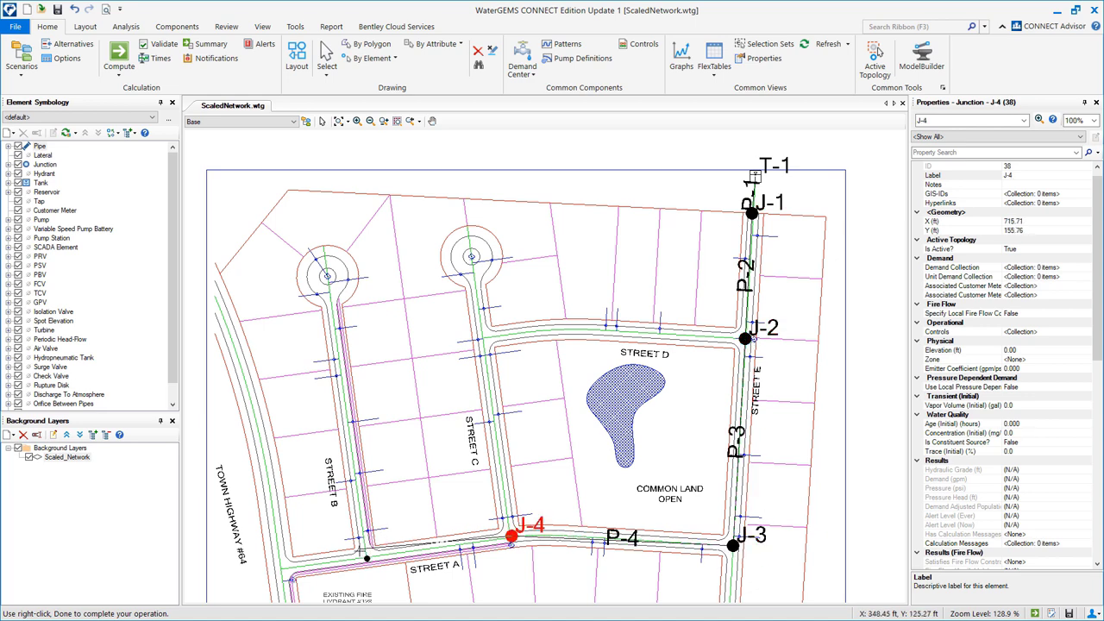
left_click(373, 562)
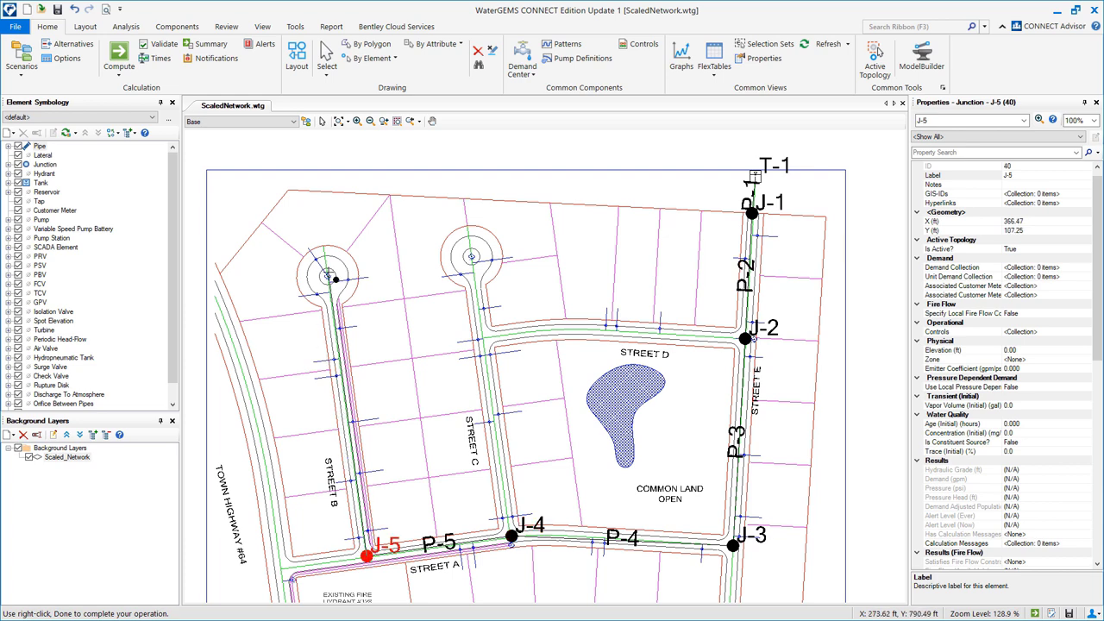
left_click(335, 282)
right_click(328, 256)
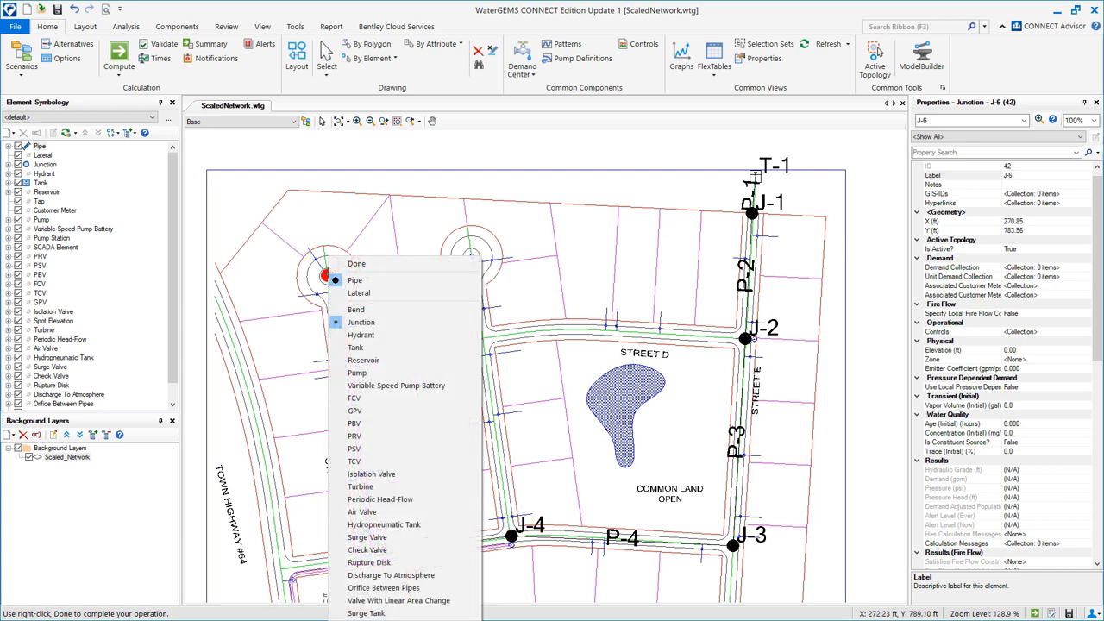
left_click(356, 264)
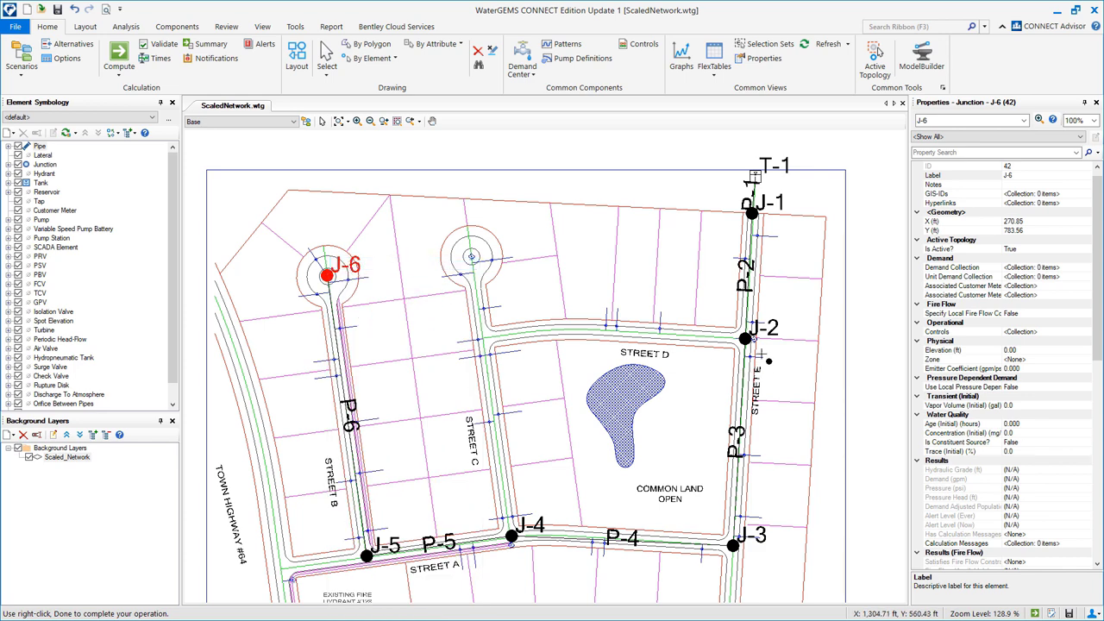
Run a pipe from J-2 through new junction J-7 to J-8 in the Street C cul-de-sac.
left_click(747, 339)
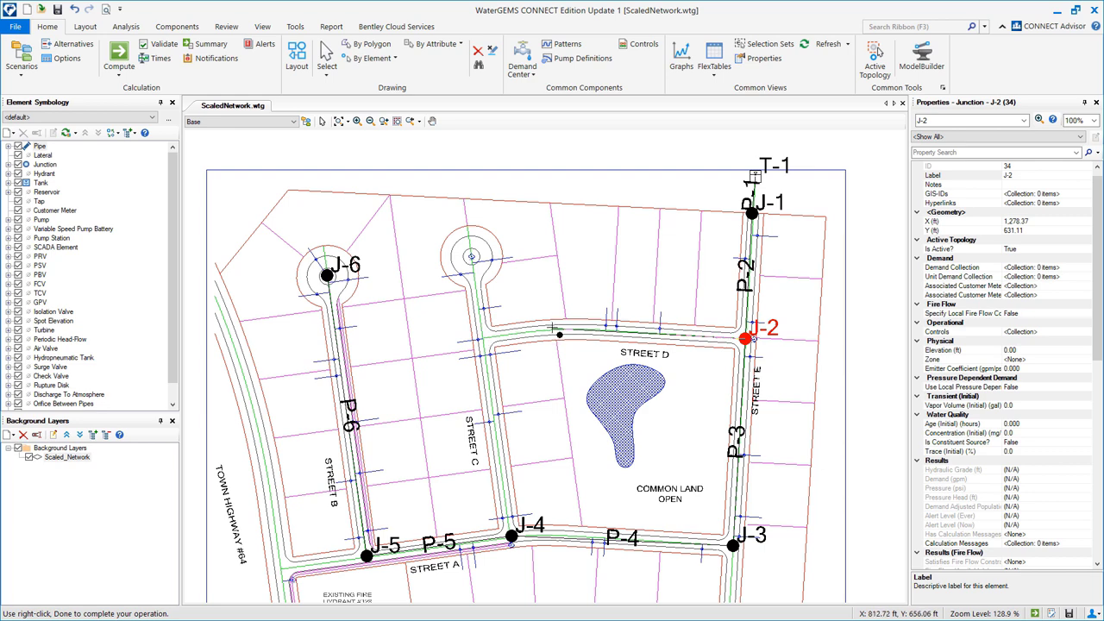
right_click(563, 336)
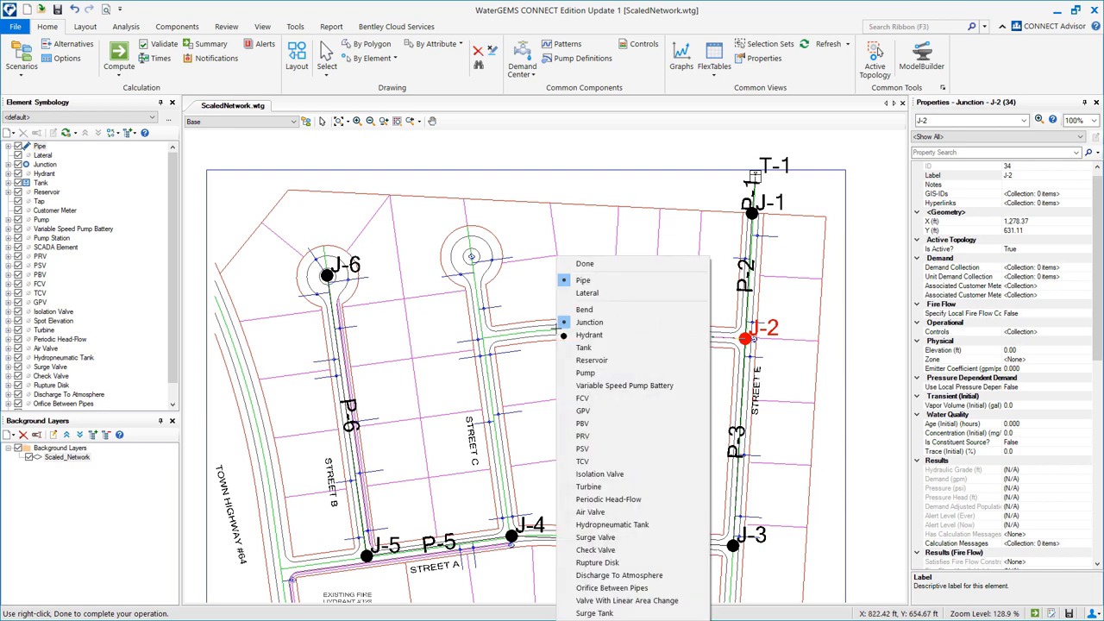
left_click(571, 316)
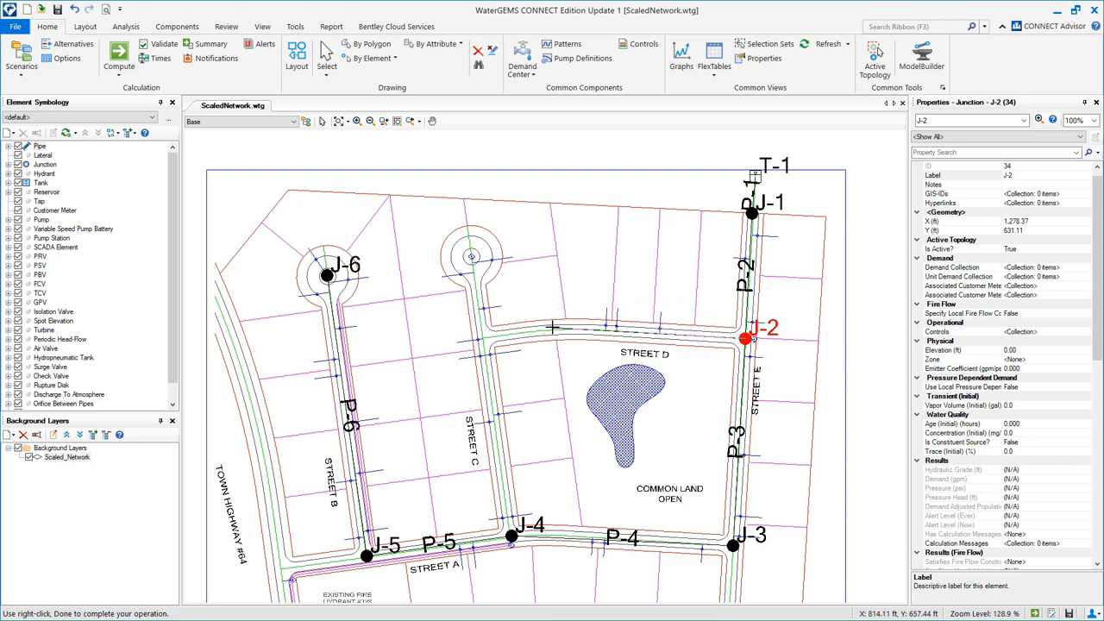
right_click(483, 337)
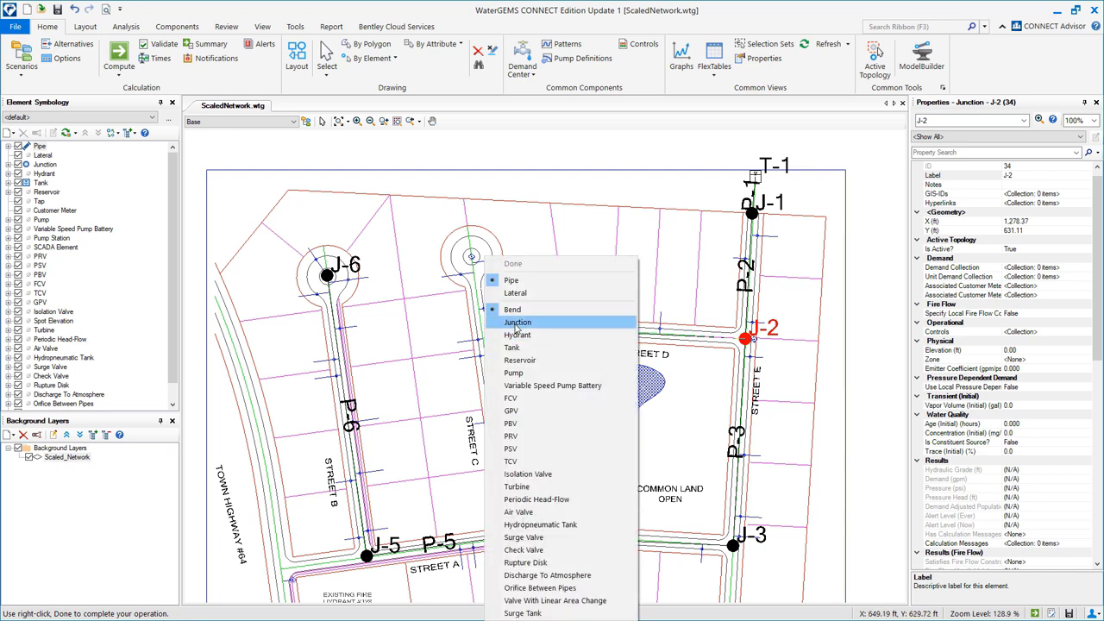
left_click(515, 321)
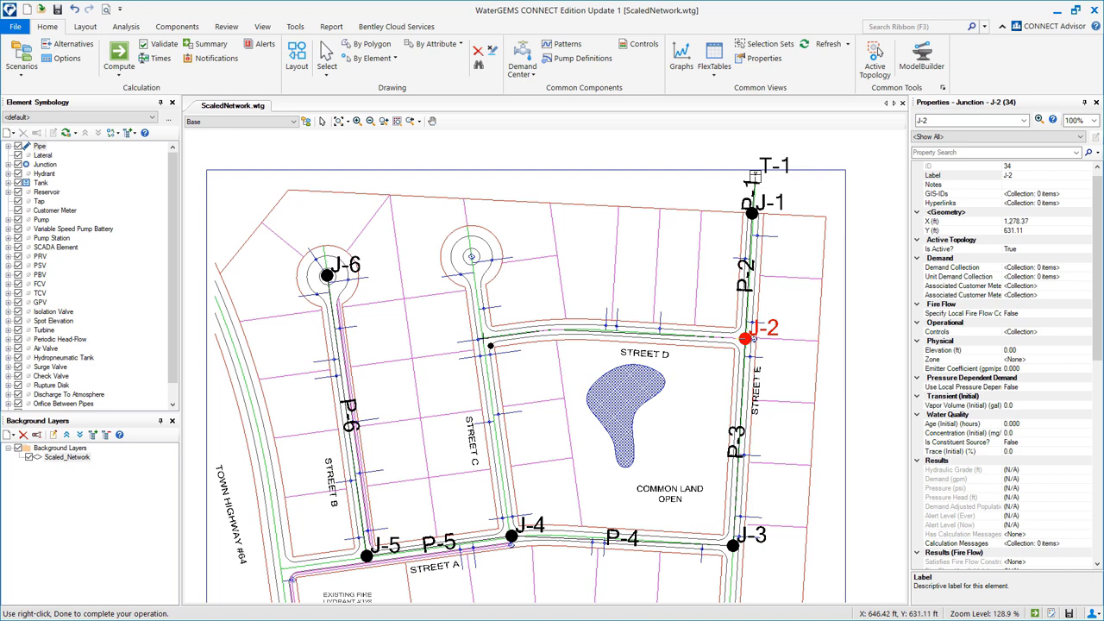
left_click(481, 338)
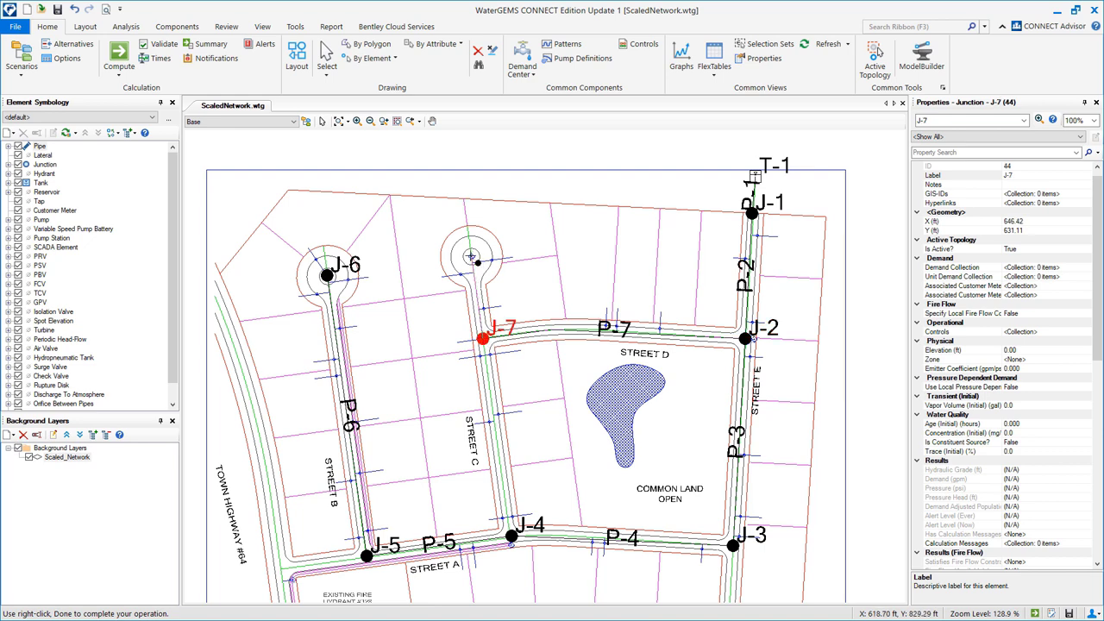
left_click(471, 256)
right_click(471, 256)
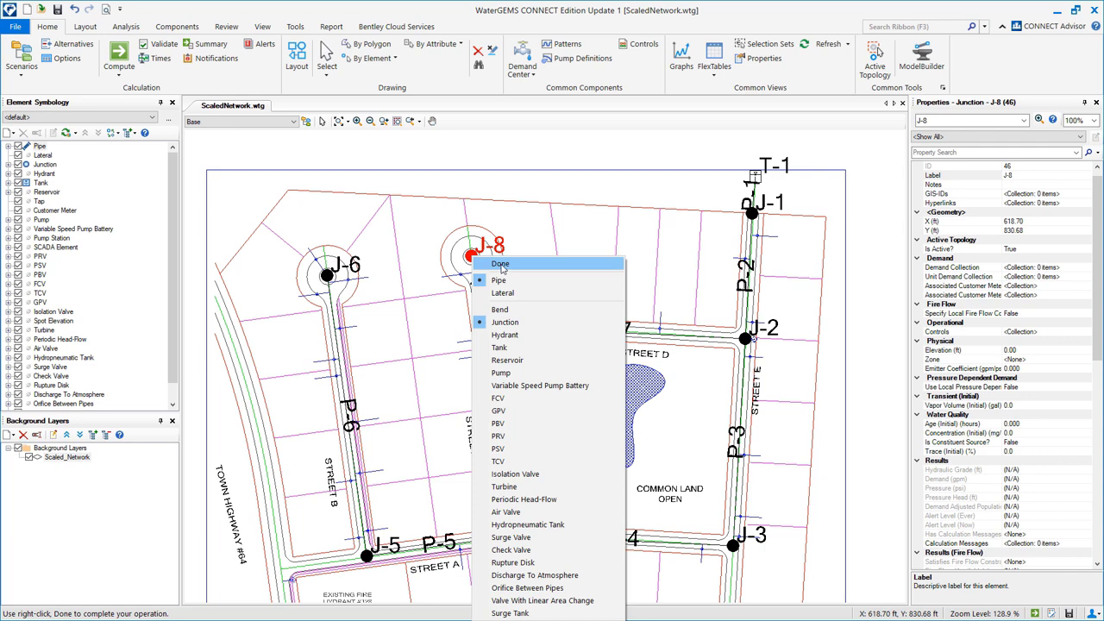
left_click(501, 265)
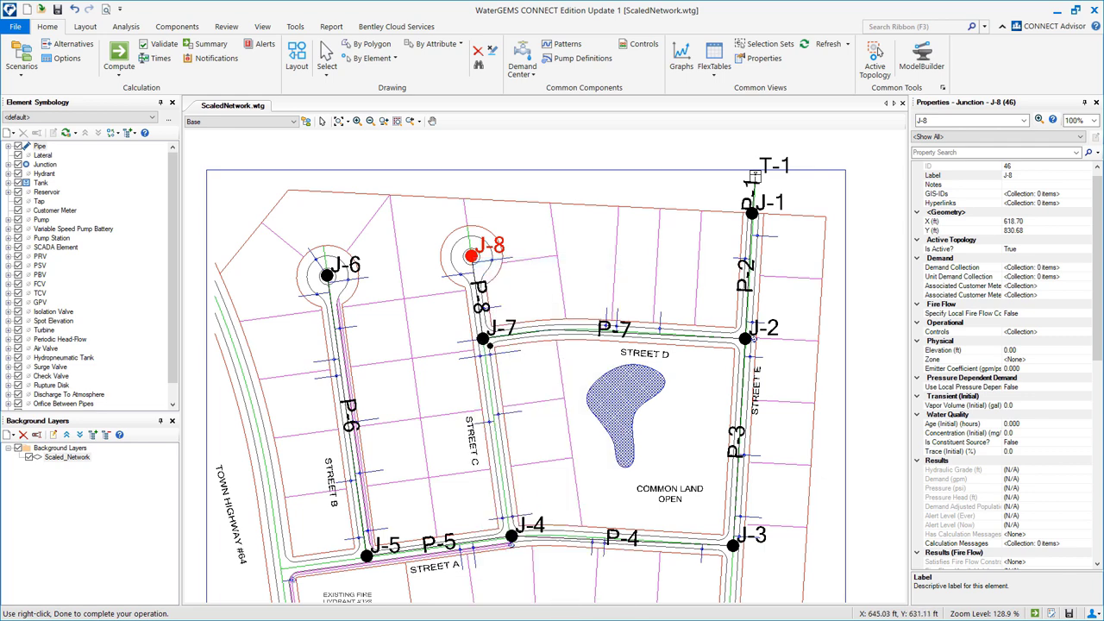
Connect pipe P-9 from junction J-7 down to J-4.
left_click(487, 343)
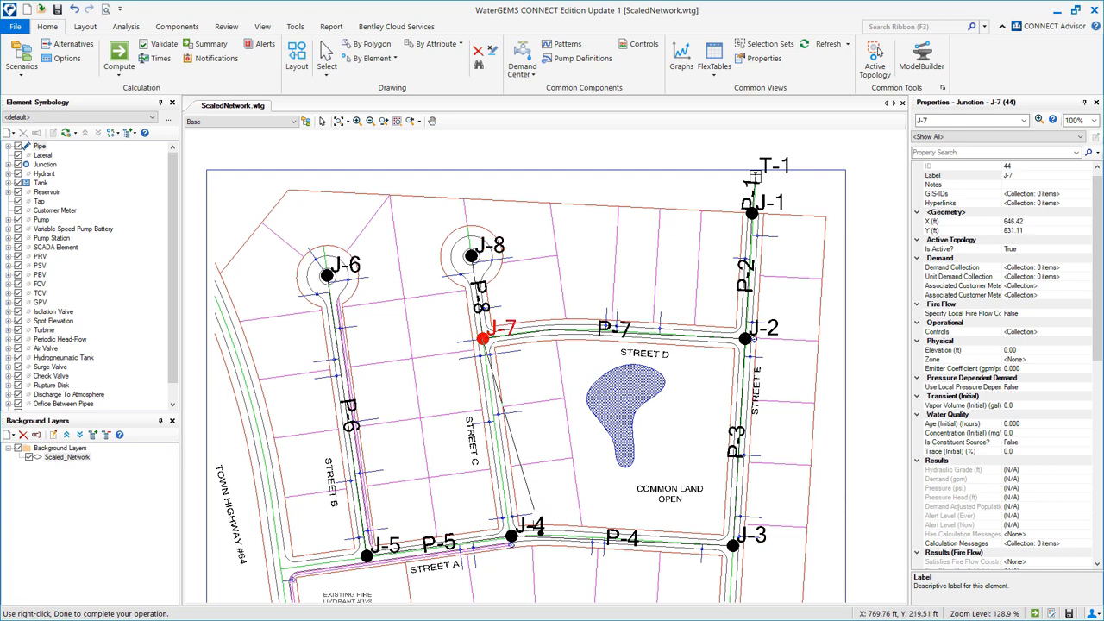
left_click(512, 537)
right_click(513, 539)
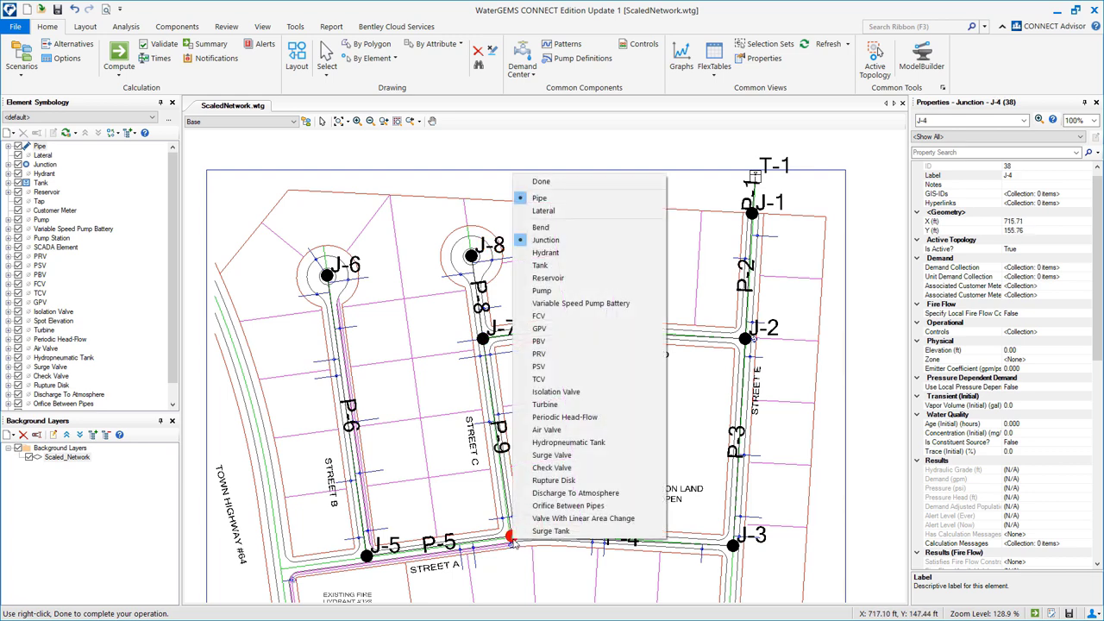
left_click(571, 182)
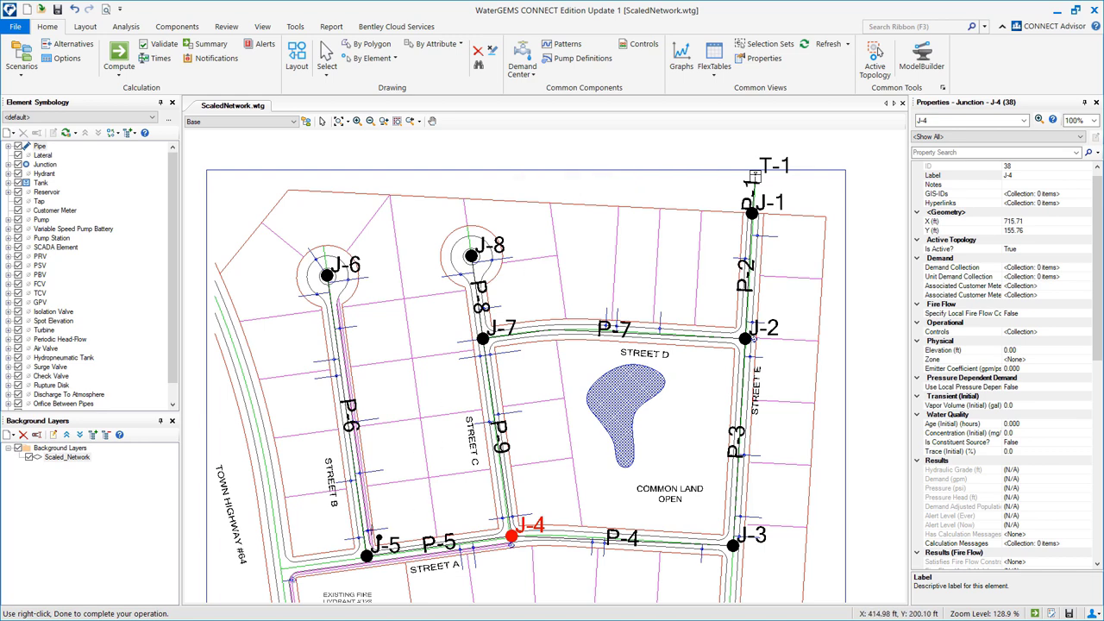
Add pipe P-10 from J-5 to a new junction J-9 at the lower left.
left_click(369, 557)
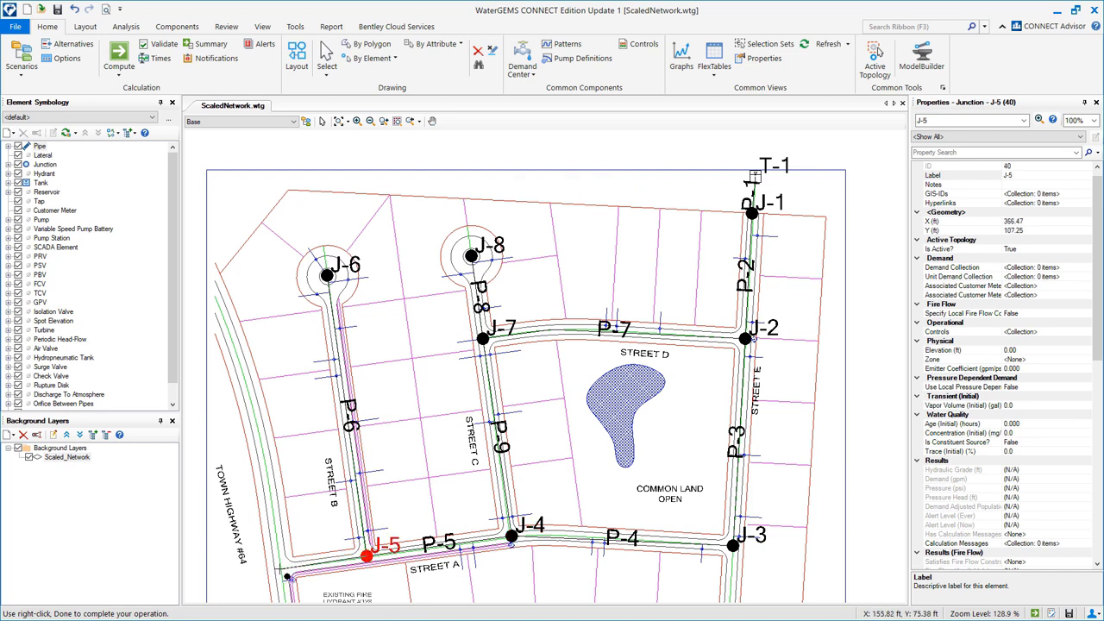
left_click(279, 568)
right_click(287, 575)
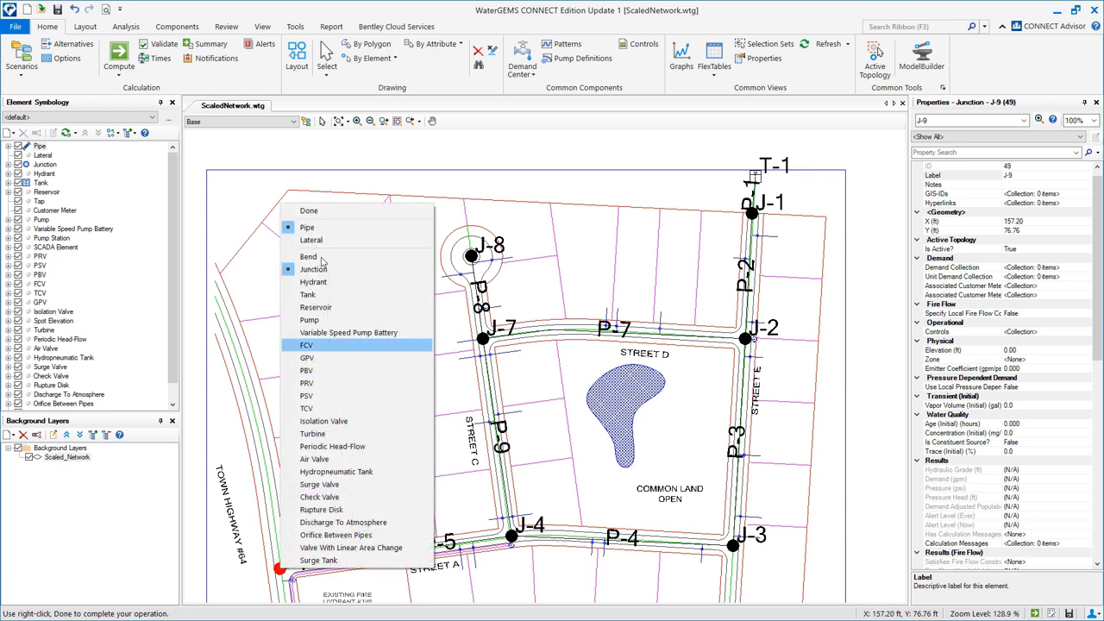
left_click(309, 211)
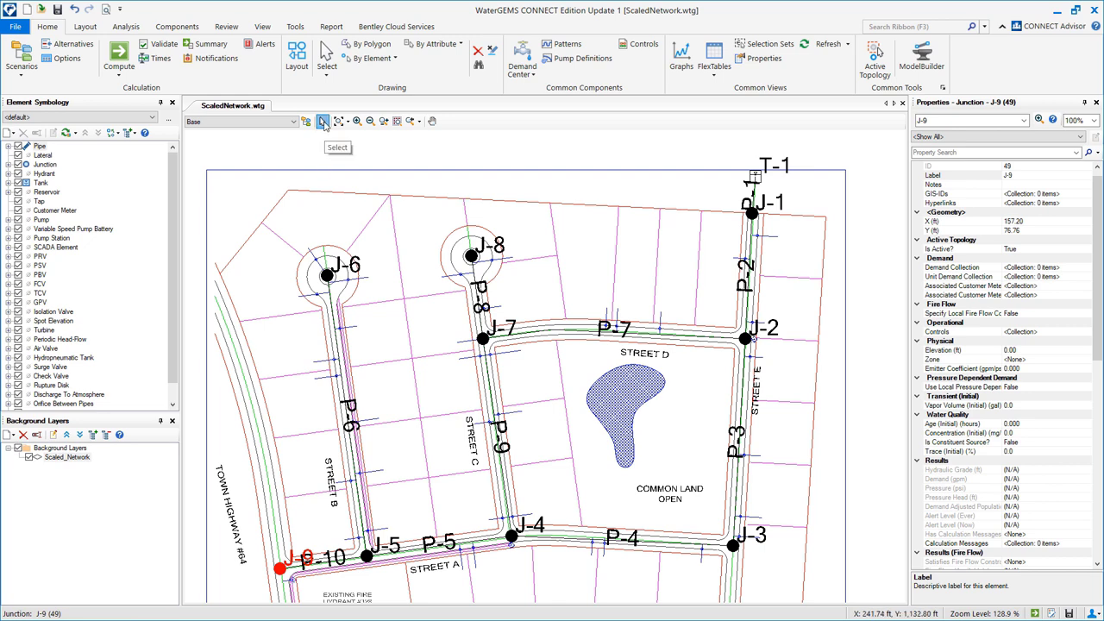
Add a bend point to pipe P-4 near J-4 and nudge it slightly upward.
left_click(557, 541)
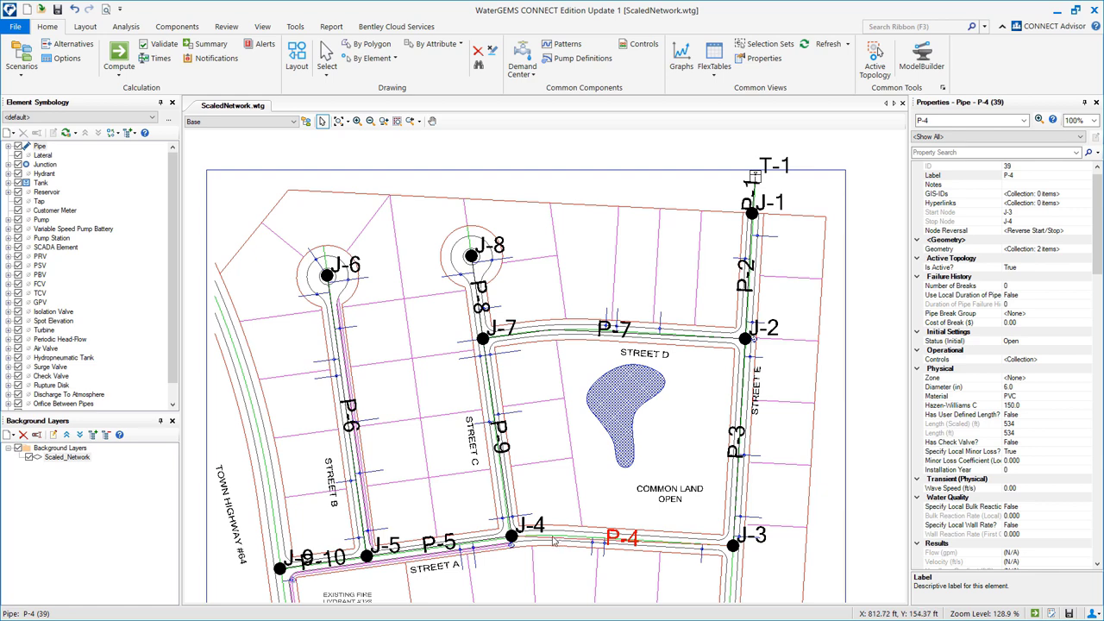
right_click(553, 542)
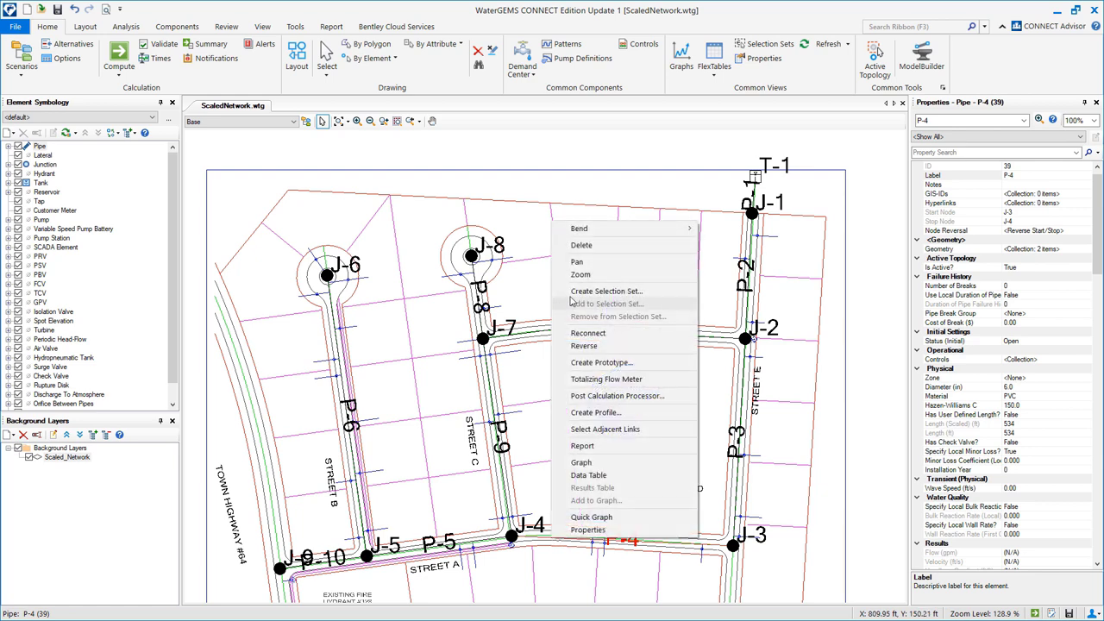
mouse_move(590, 228)
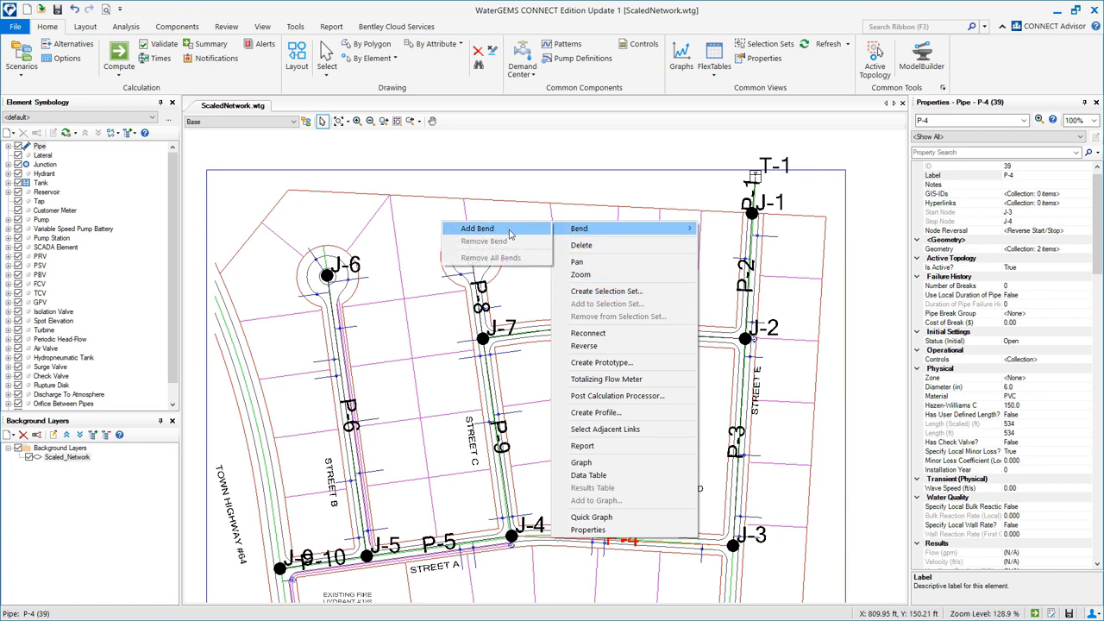
left_click(530, 231)
left_click_drag(551, 539, 552, 533)
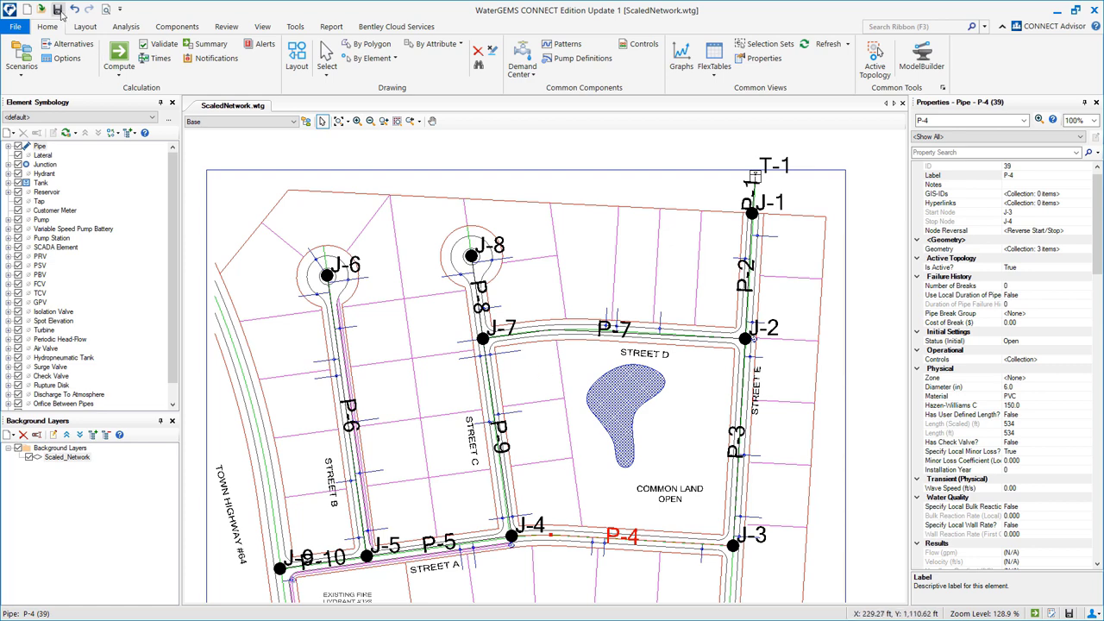
Save the model and give pipe P-1 a user-defined length of 450 ft.
left_click(58, 8)
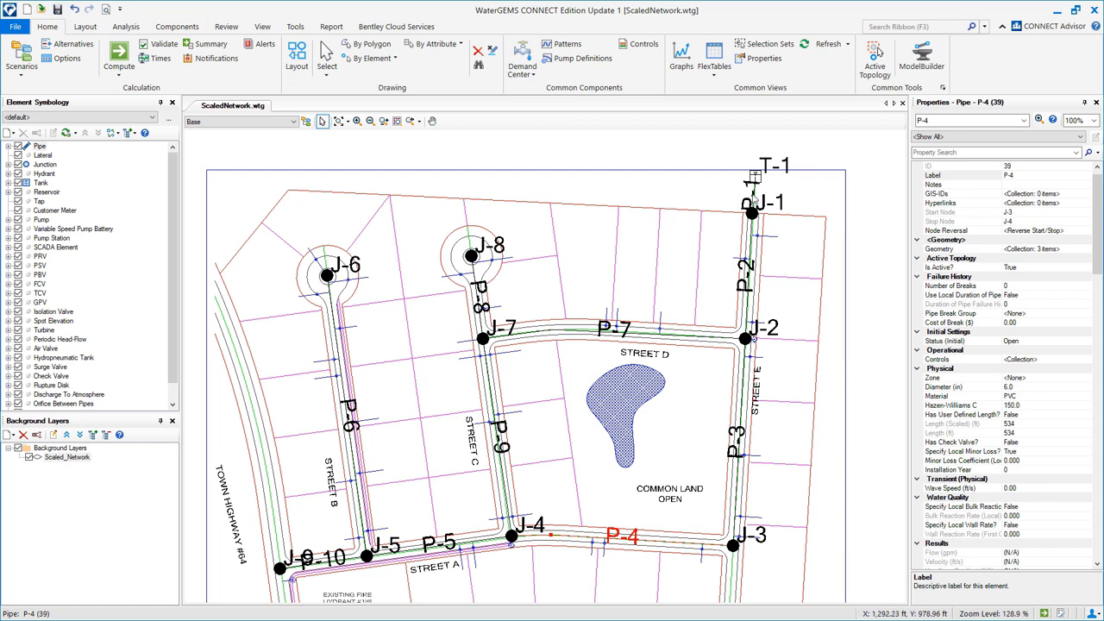
key("Escape")
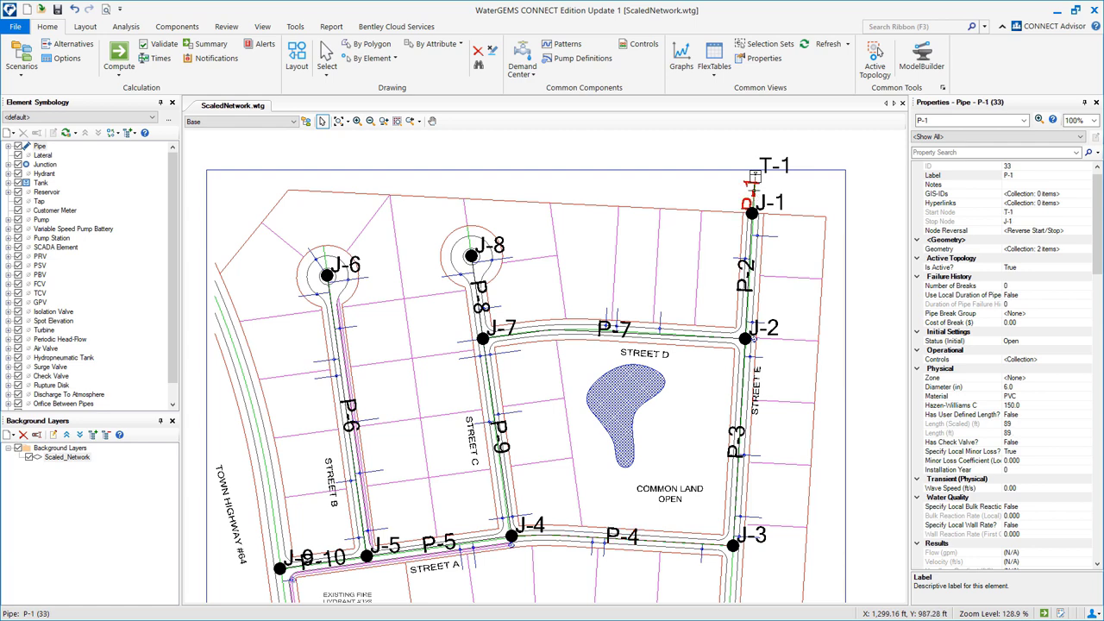
scroll(1097, 196, "down", 6)
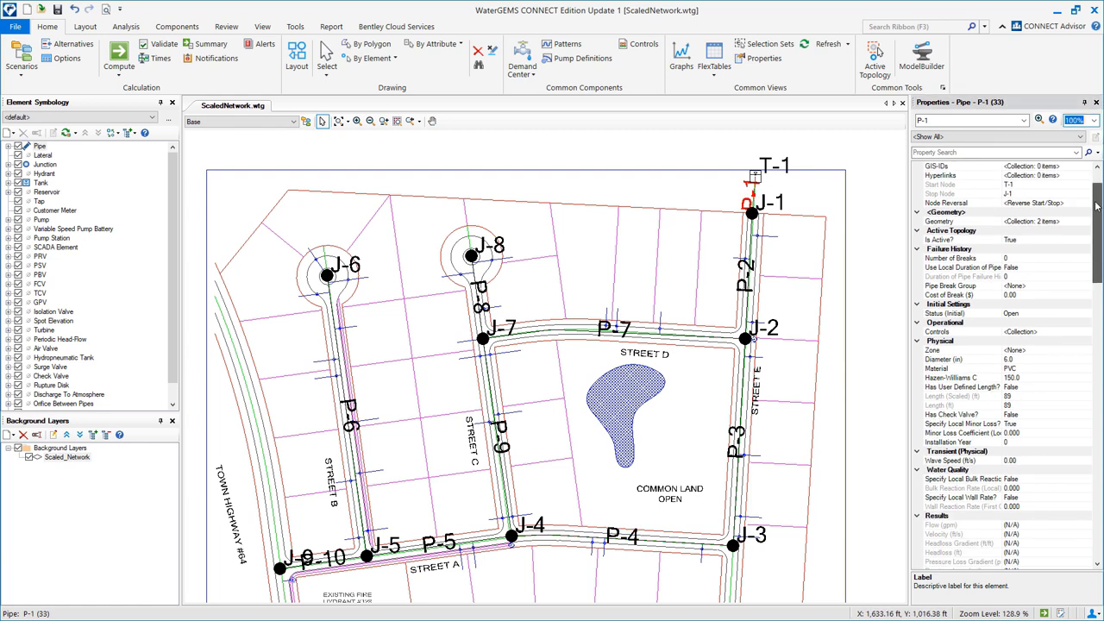
left_click(1032, 259)
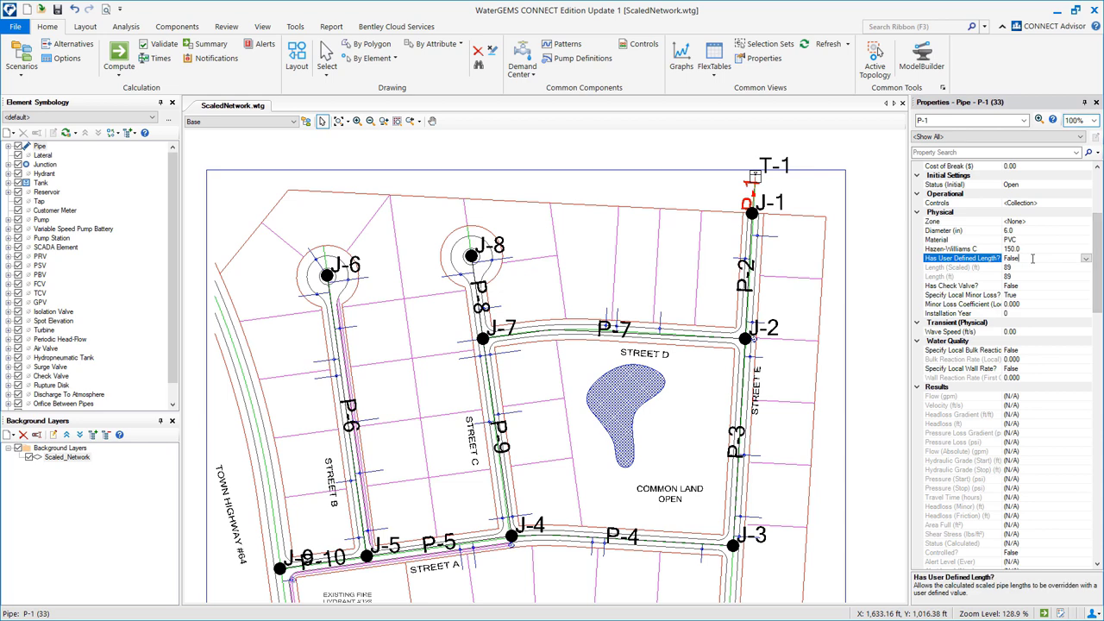
left_click(1086, 259)
left_click(1015, 273)
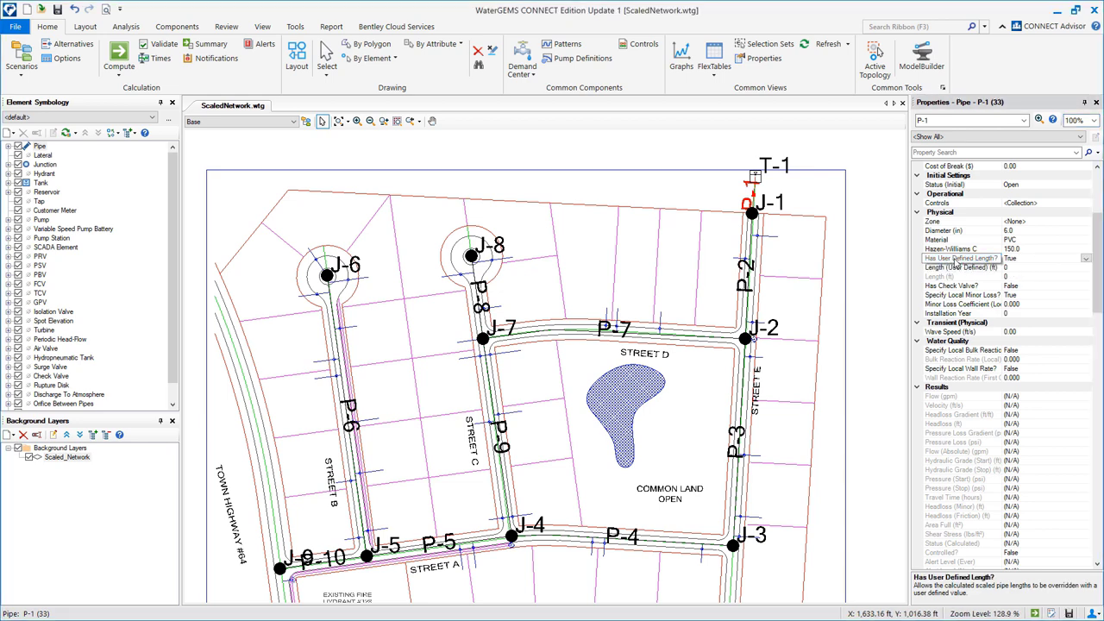
left_click(1027, 269)
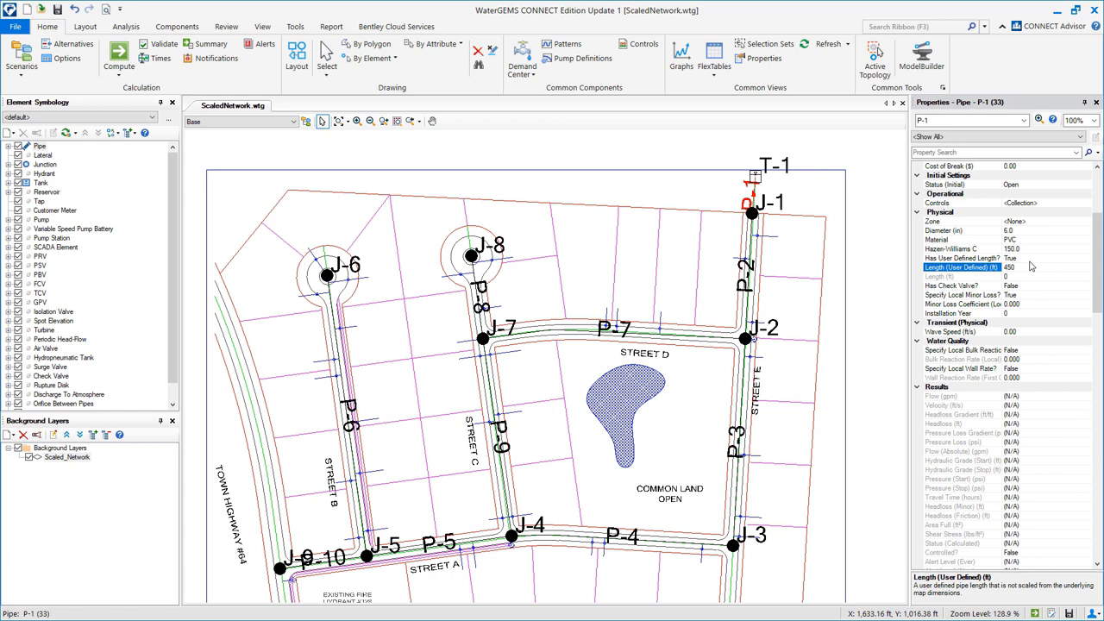
left_click(1026, 277)
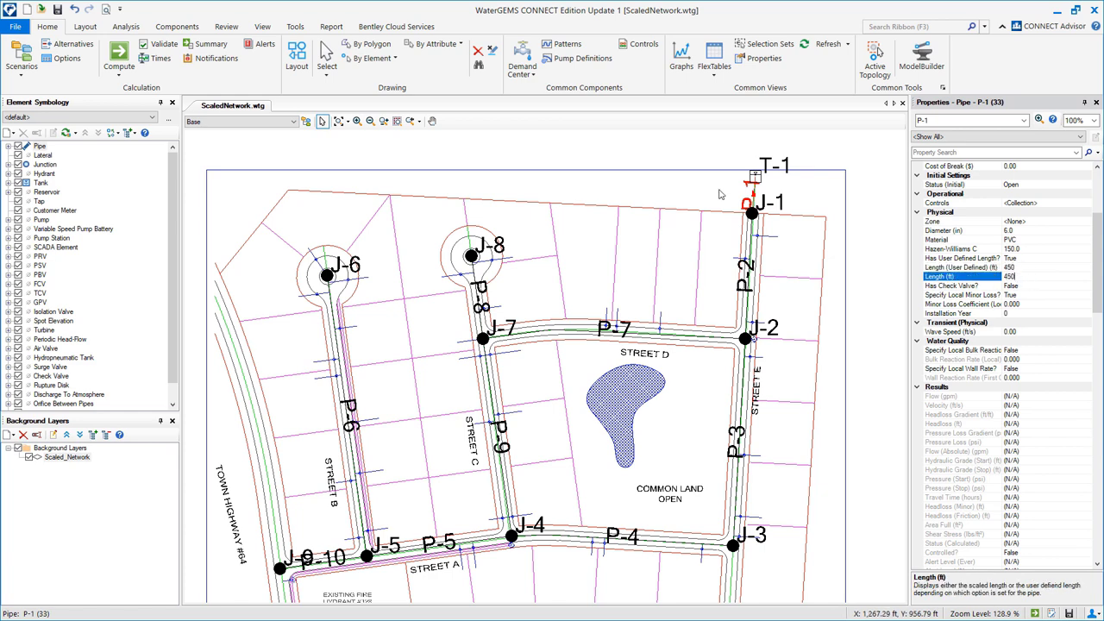
Set tank T-1 to base and minimum 650 ft, initial 665 ft, maximum 680 ft, diameter 50 ft.
left_click(755, 177)
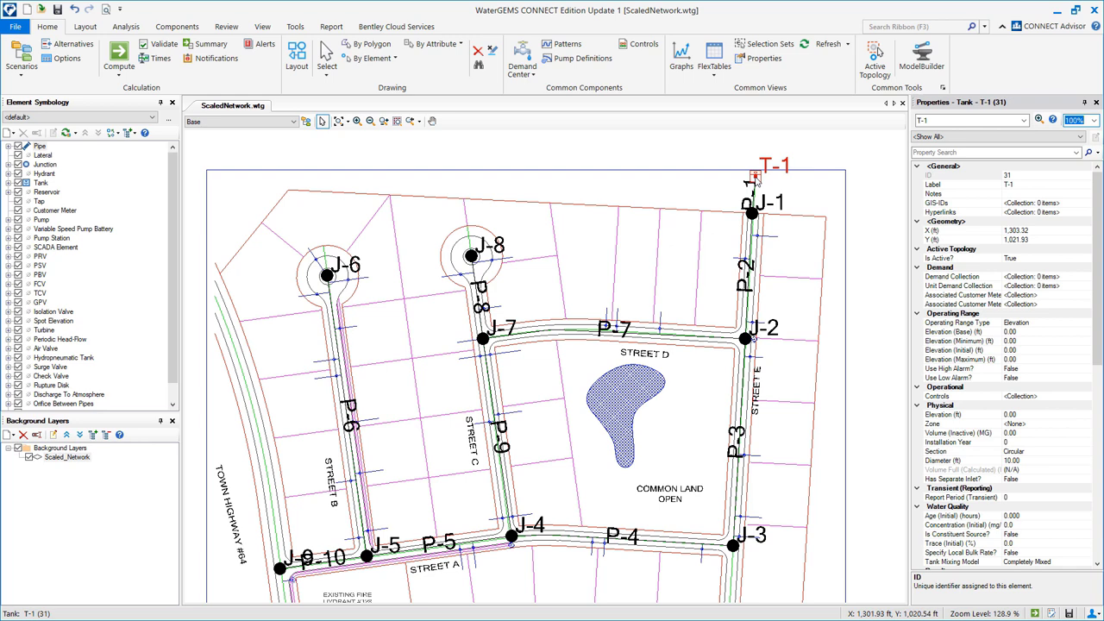
left_click_drag(1100, 209, 1100, 226)
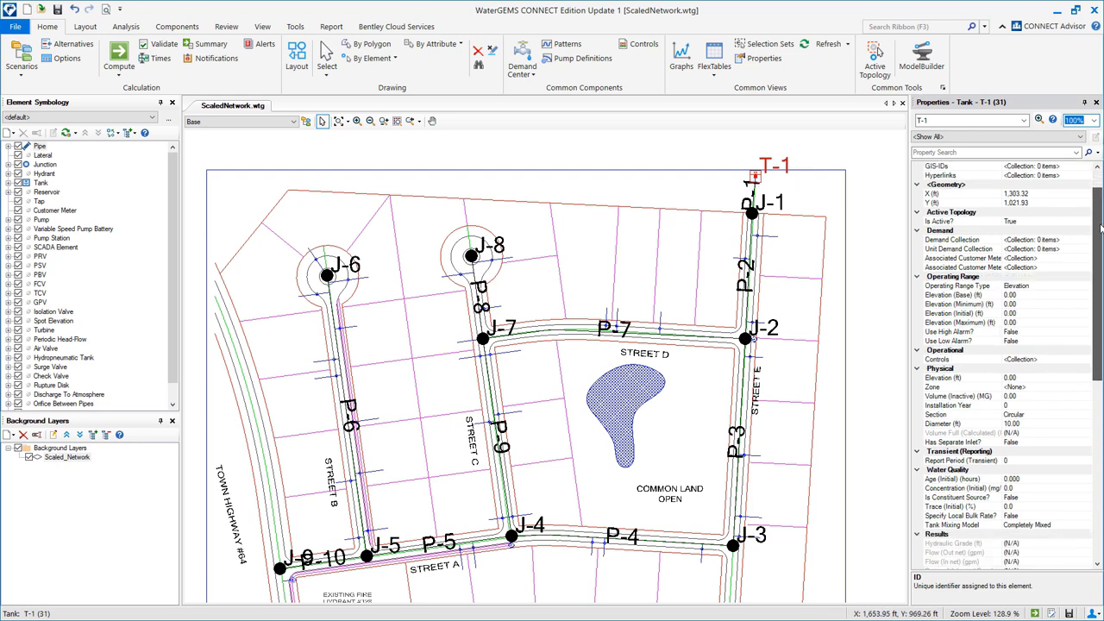
left_click(1030, 295)
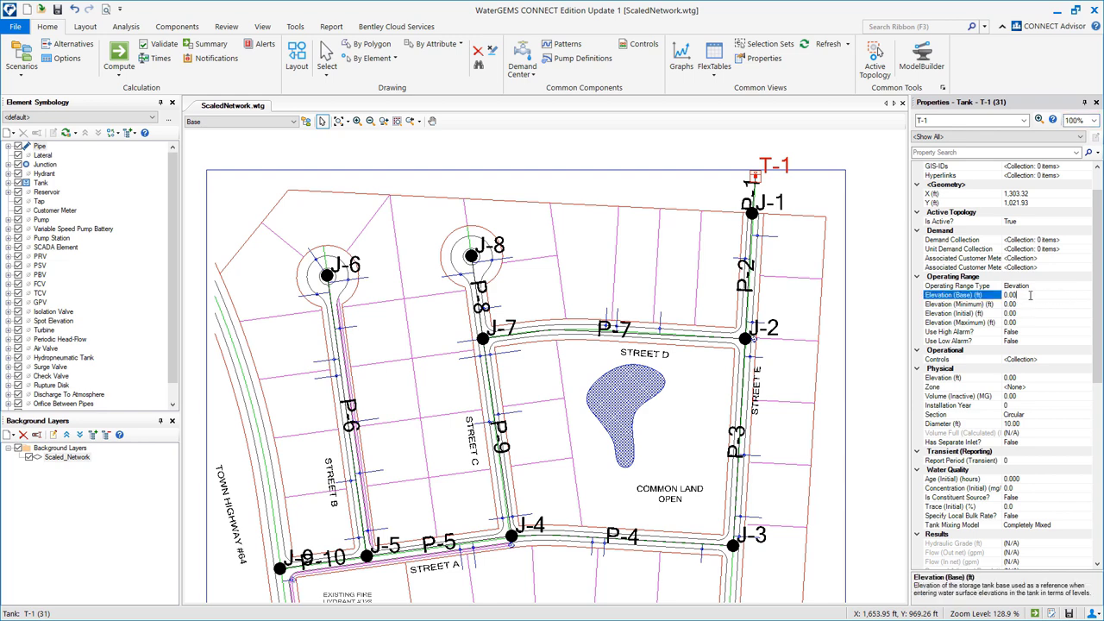
double_click(1030, 295)
type("650")
left_click(1037, 307)
type("6")
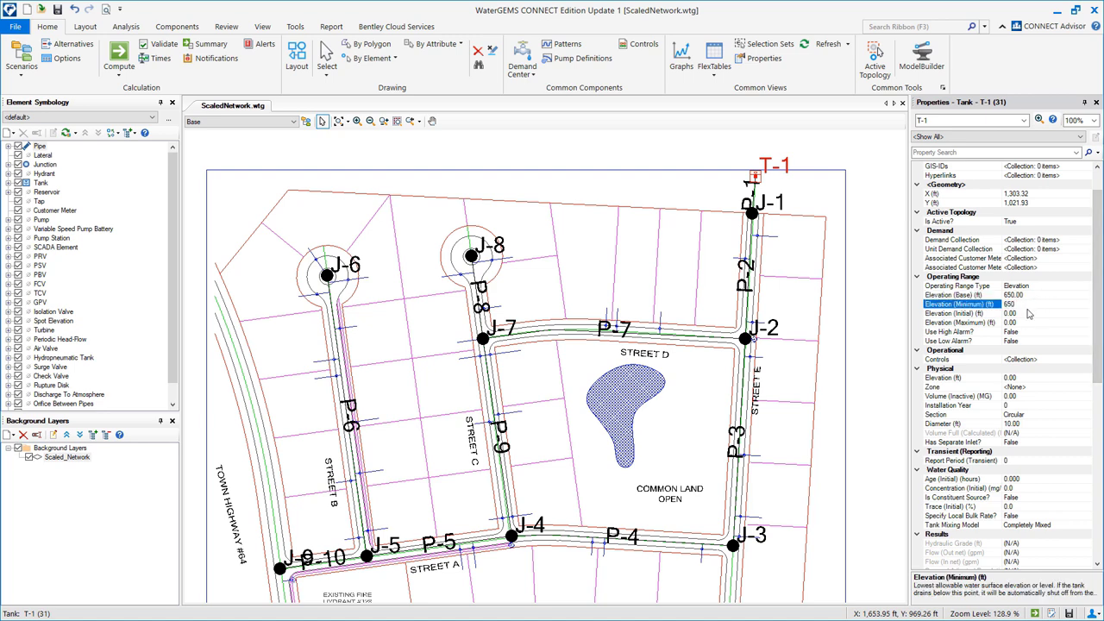
left_click(1027, 316)
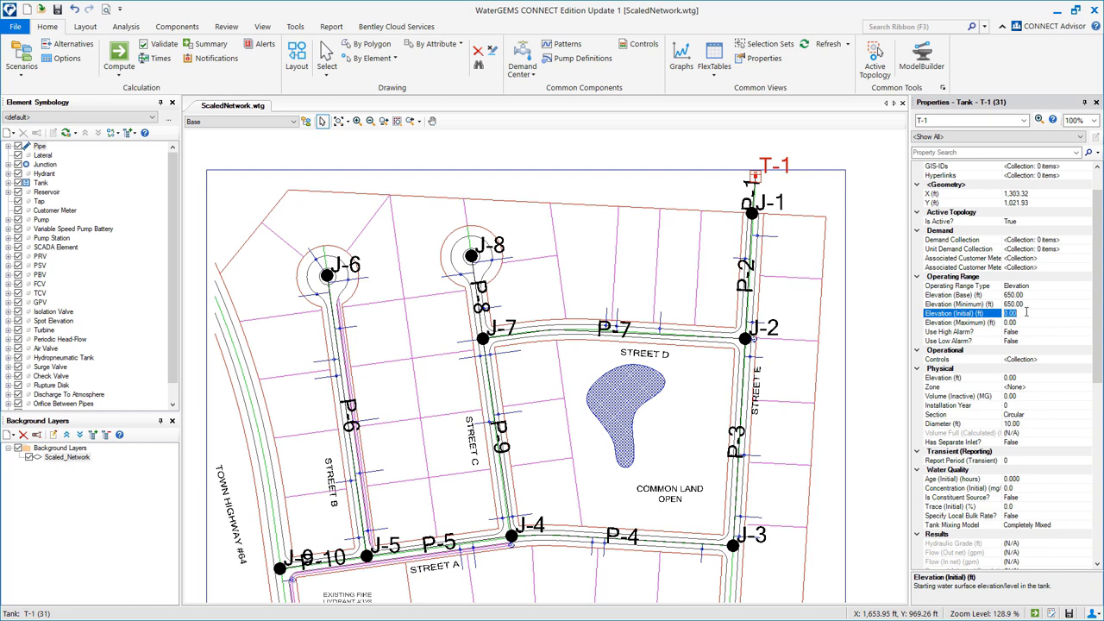
type("665")
left_click(1024, 323)
type("680")
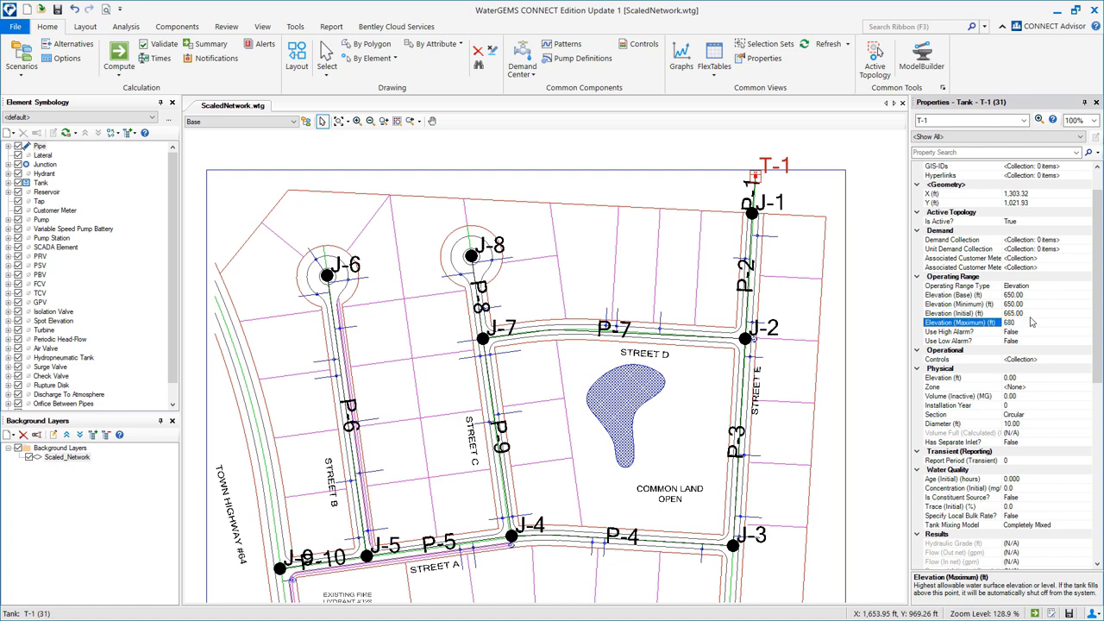
left_click(1032, 423)
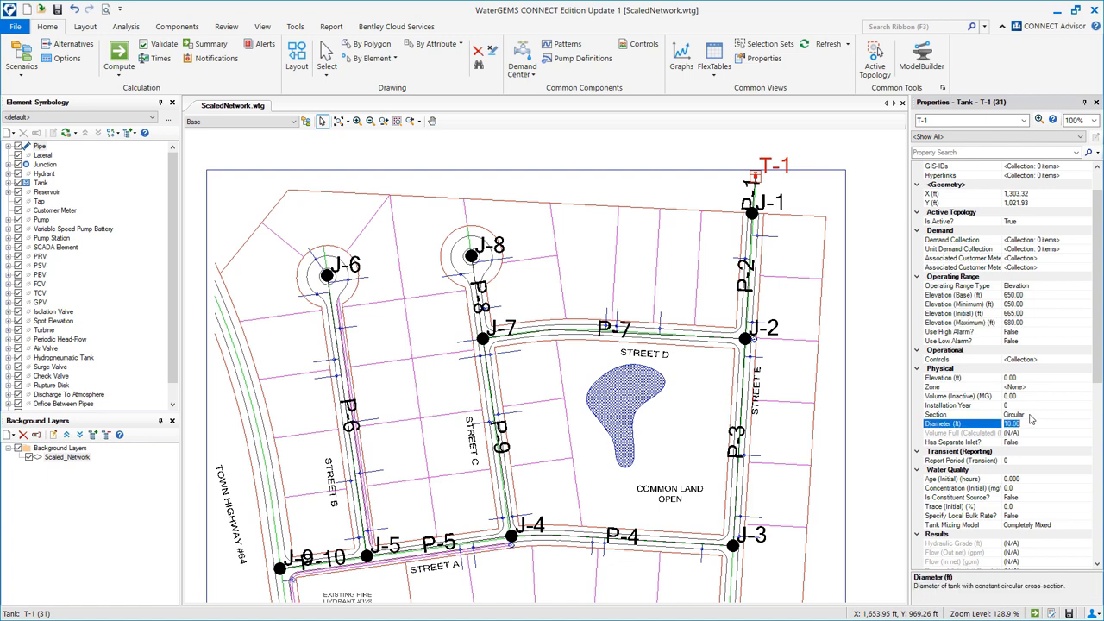
type("50")
In the label-sorted Junction FlexTable, enter elevations 620, 605, 580, 545, 510, 580, 580, 600, 490 ft.
left_click(714, 74)
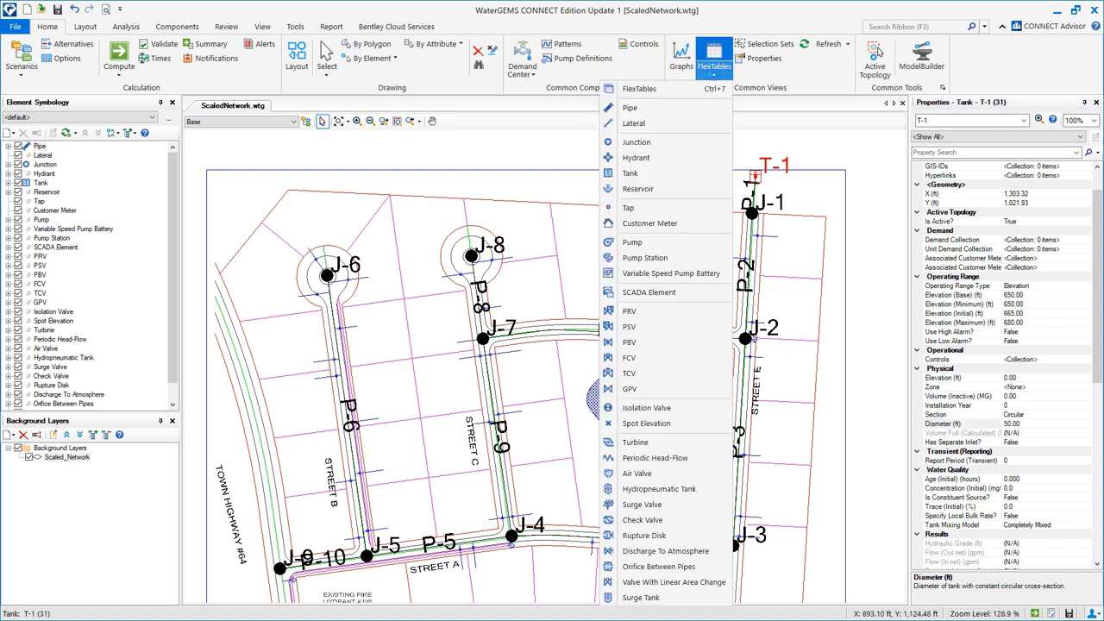
left_click(648, 144)
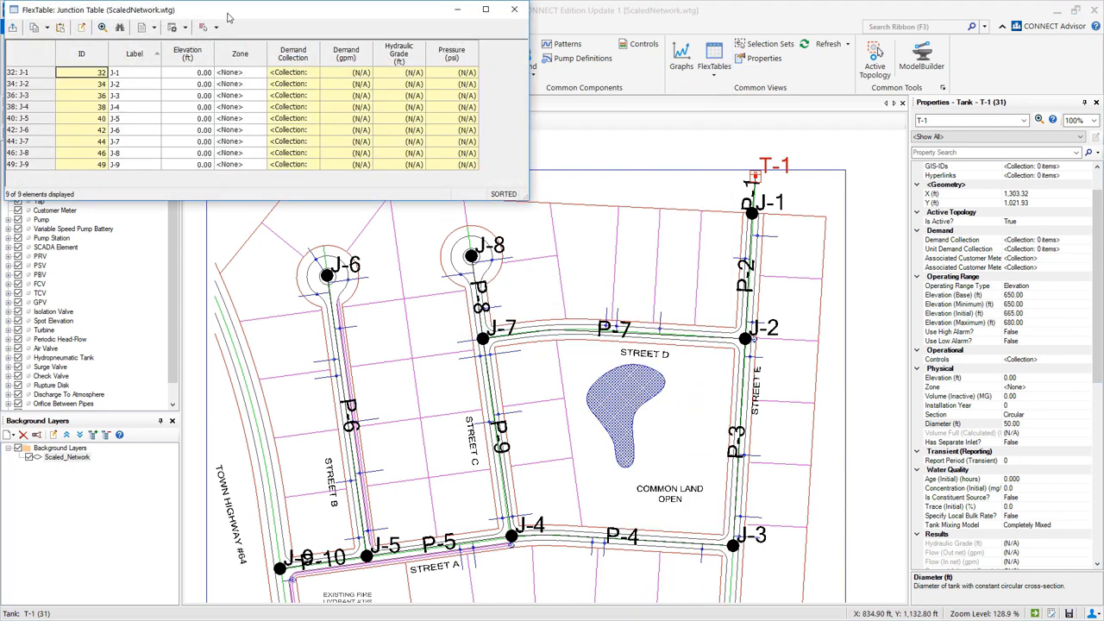
right_click(144, 57)
mouse_move(177, 78)
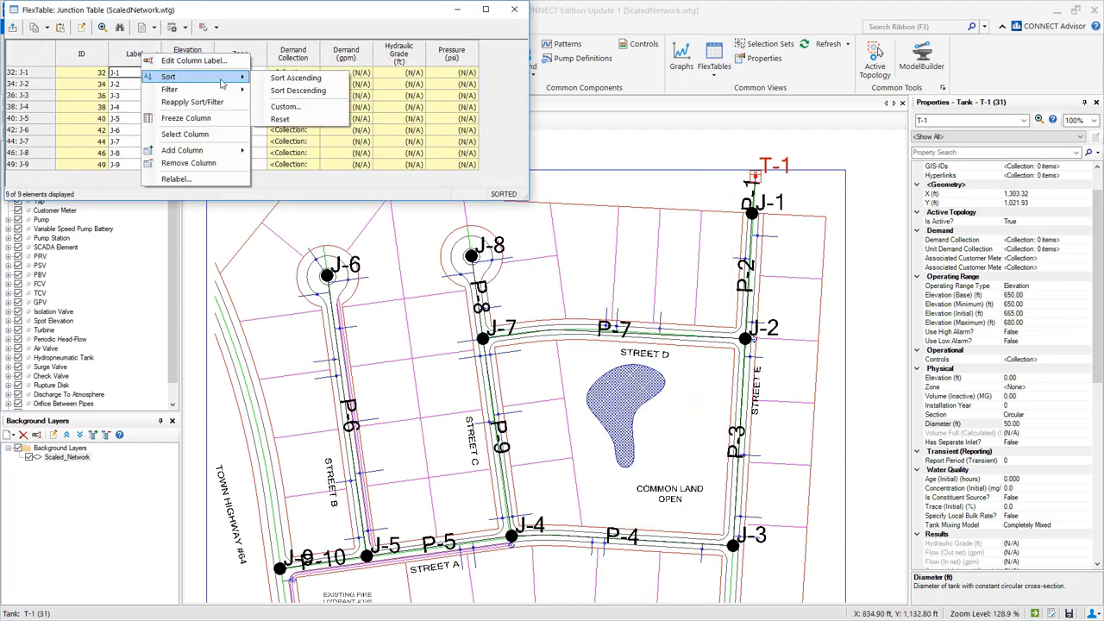
left_click(270, 80)
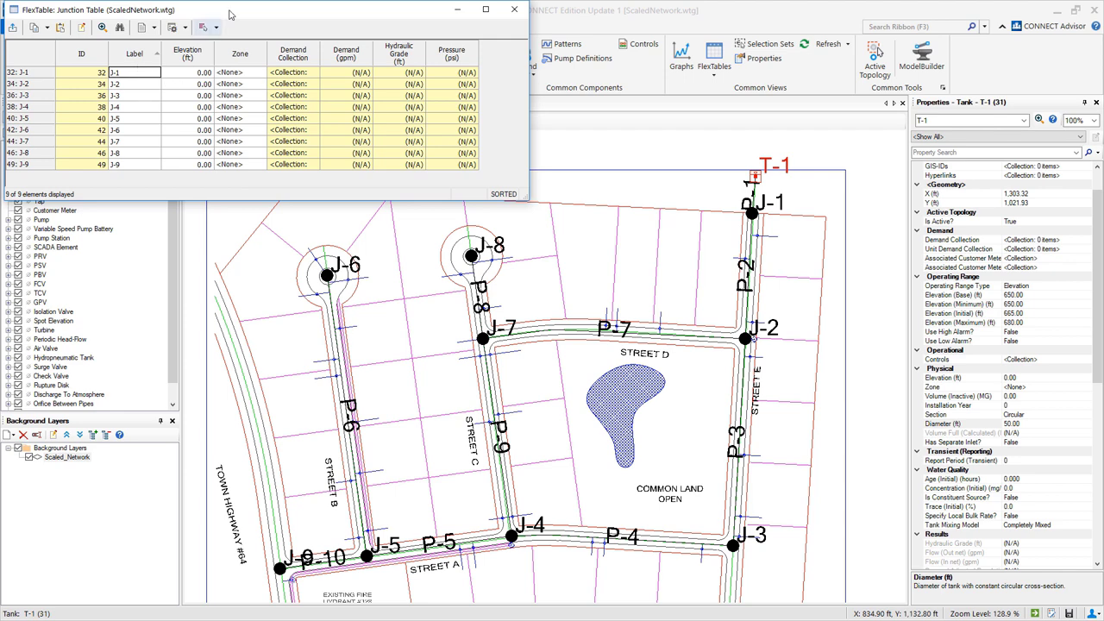
left_click_drag(229, 14, 487, 152)
left_click(462, 216)
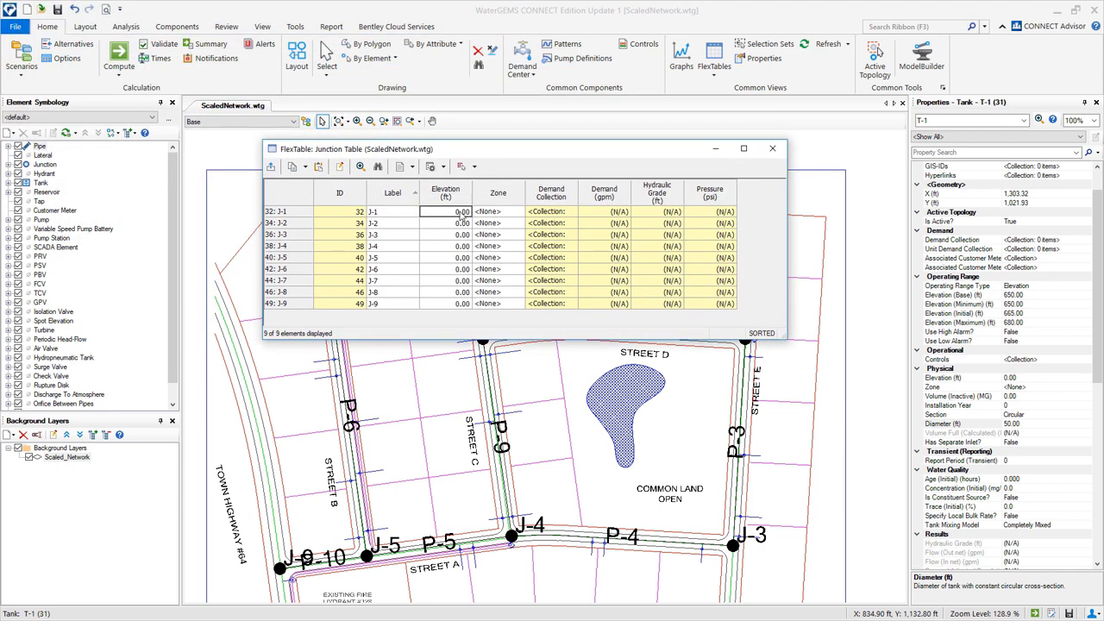
type("620 605 580 545 510 580 580 600 490")
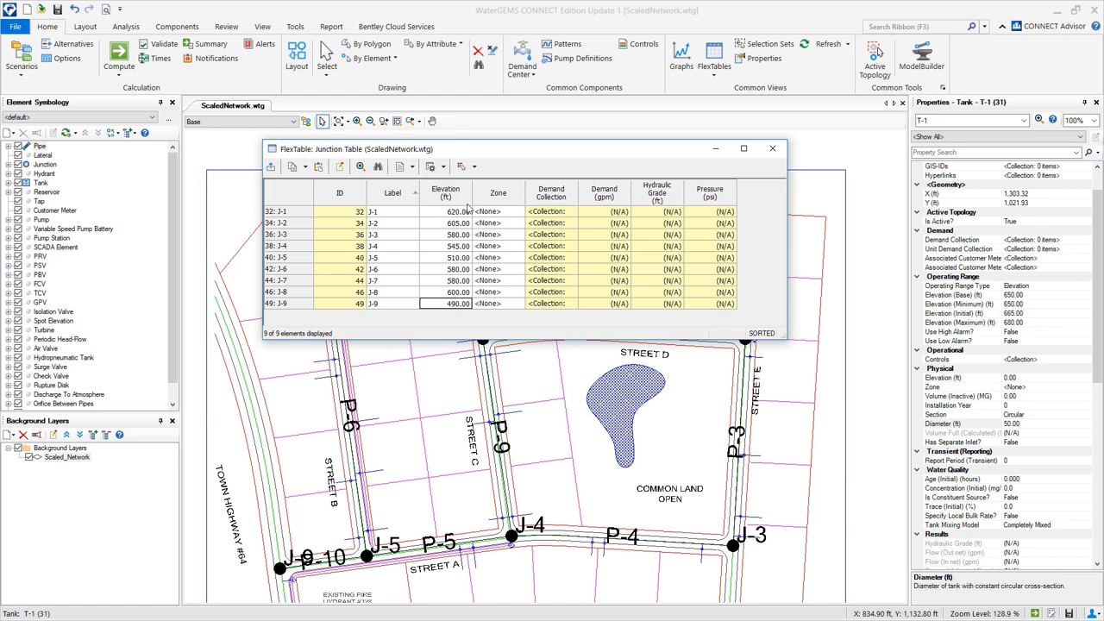
left_click(776, 150)
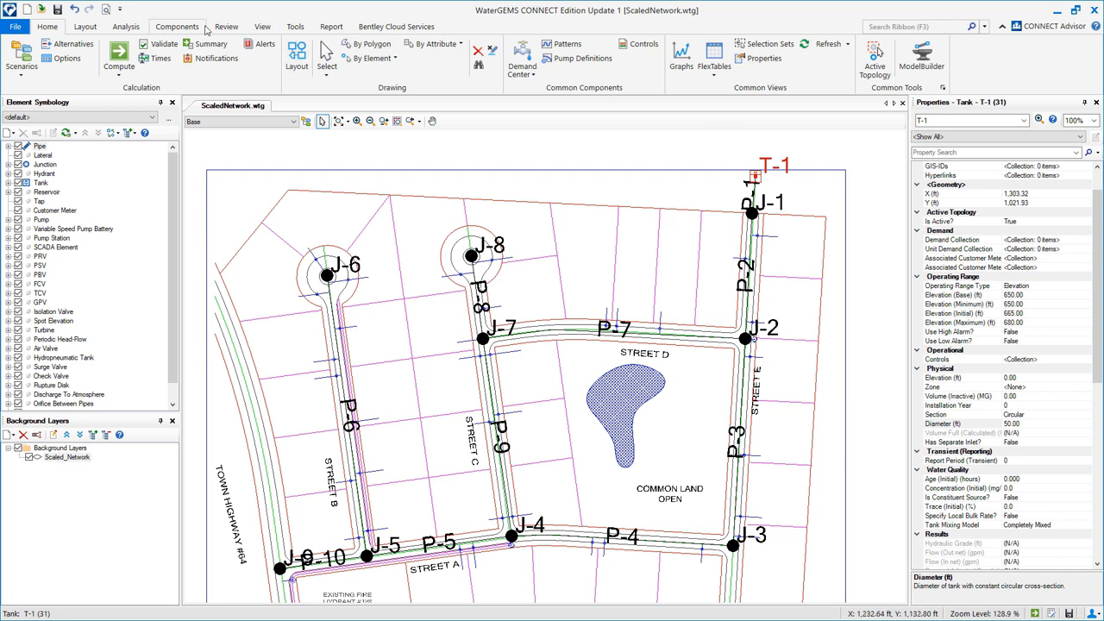
Initialize demand rows for all junctions in the Demand Control Center.
left_click(172, 26)
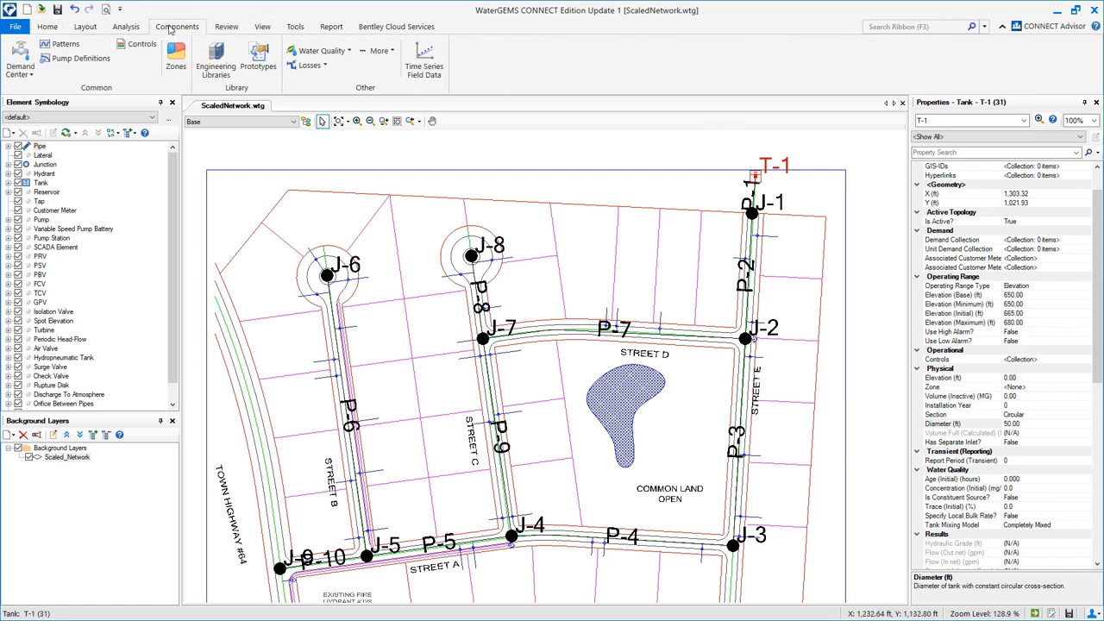
left_click(27, 76)
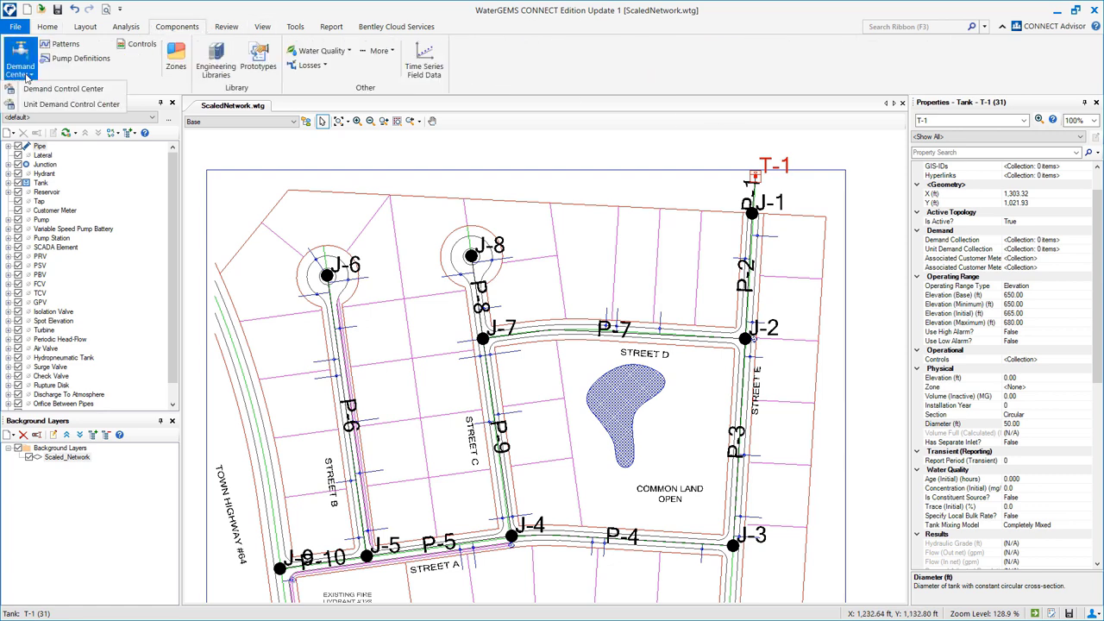
left_click(35, 91)
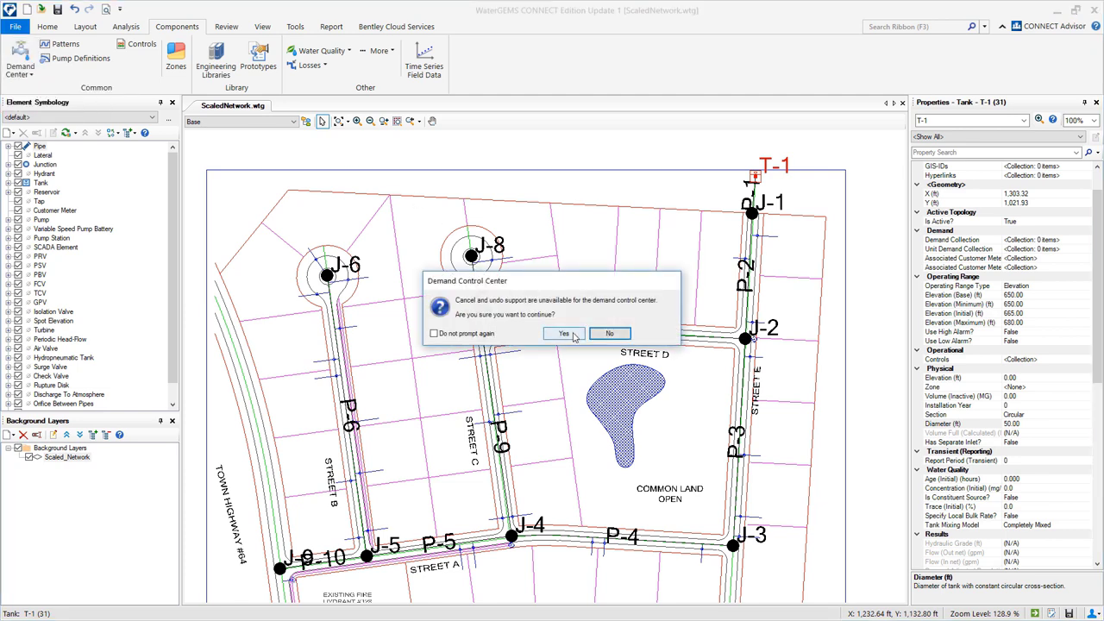
left_click(564, 333)
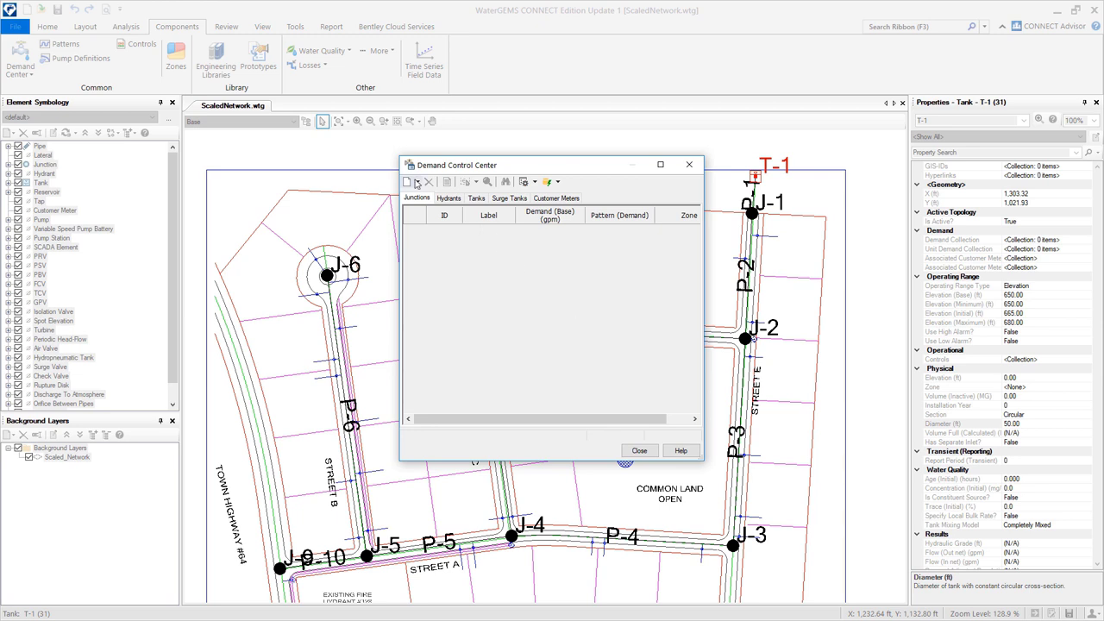
left_click(416, 182)
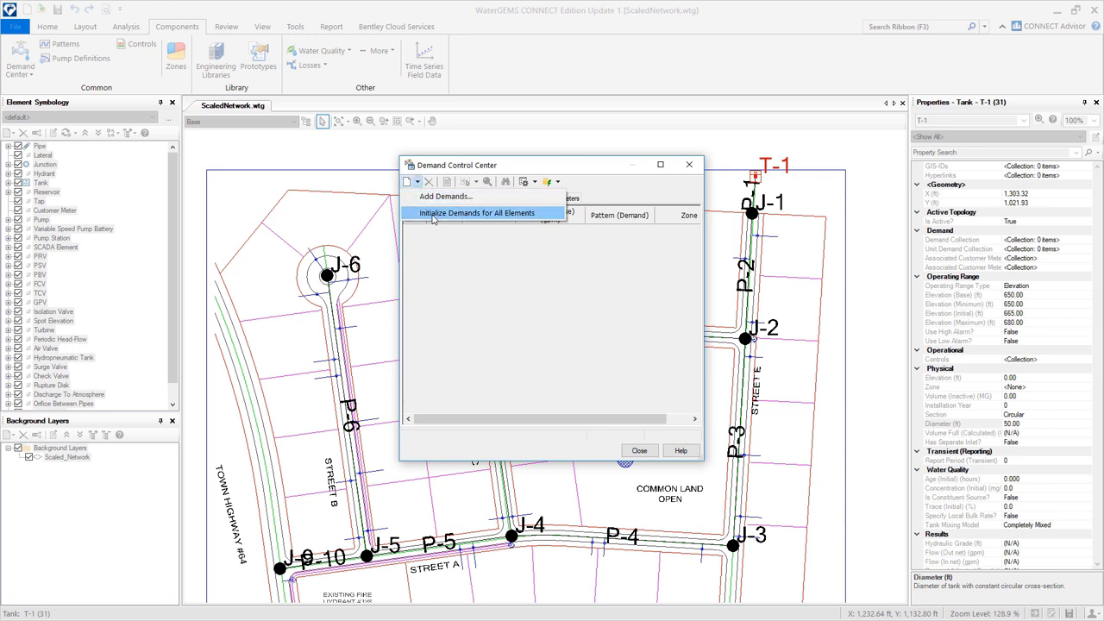
left_click(433, 216)
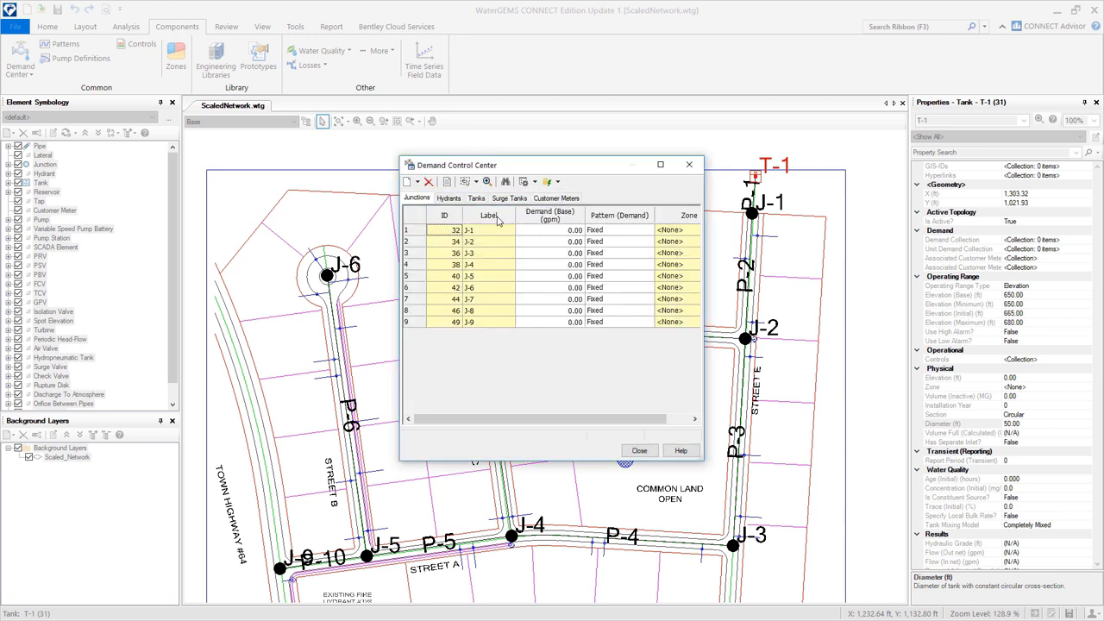
Globally set every junction's base demand to 20 gpm and close the window.
right_click(540, 222)
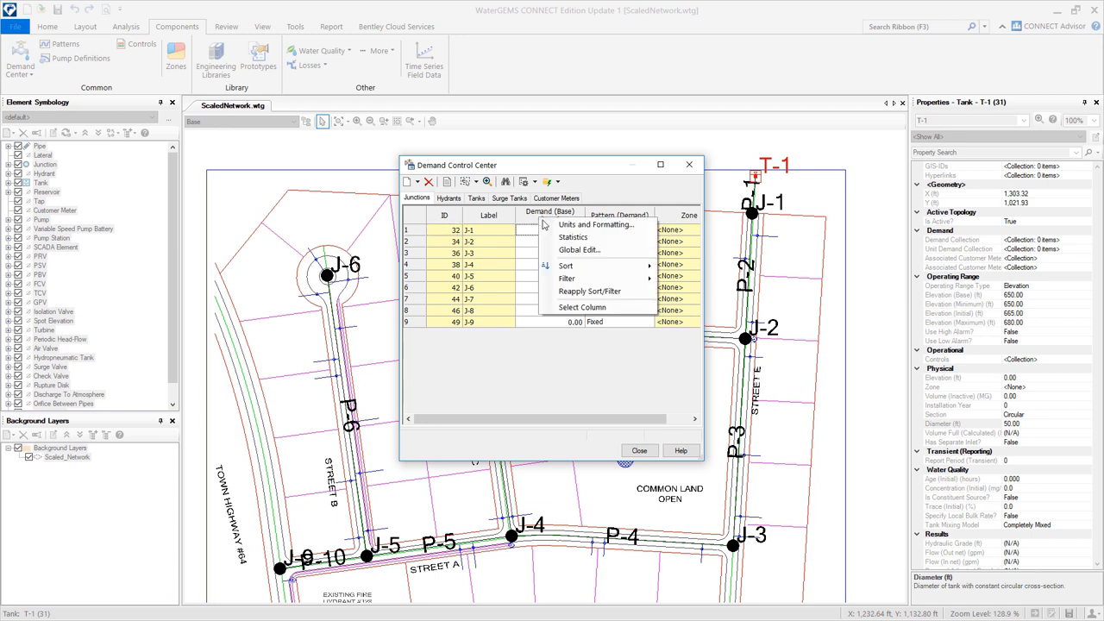
left_click(578, 250)
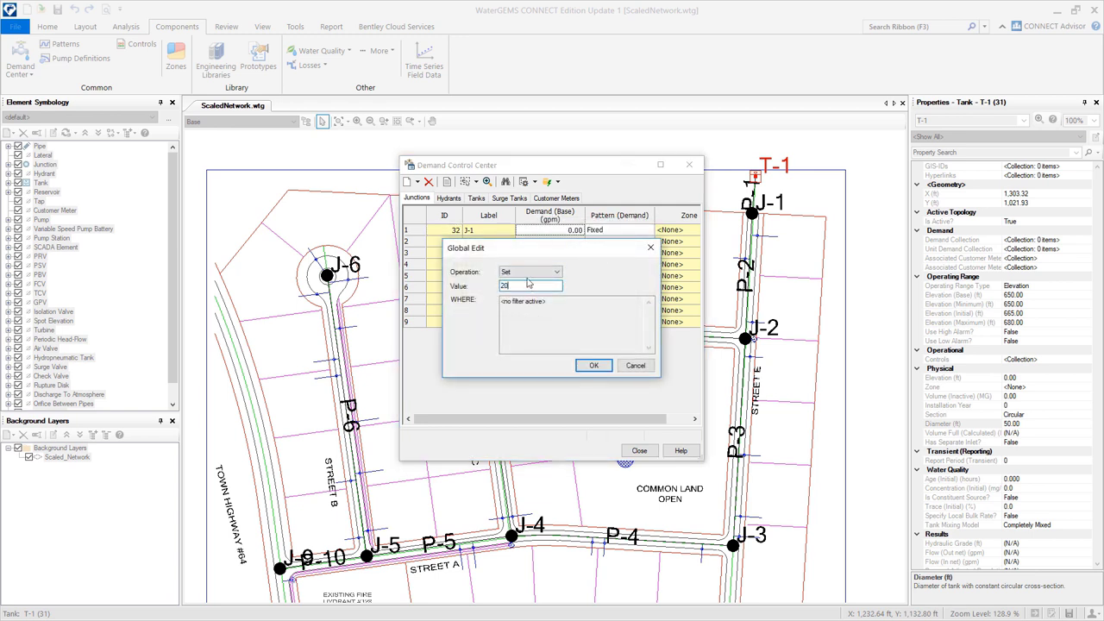
left_click(594, 365)
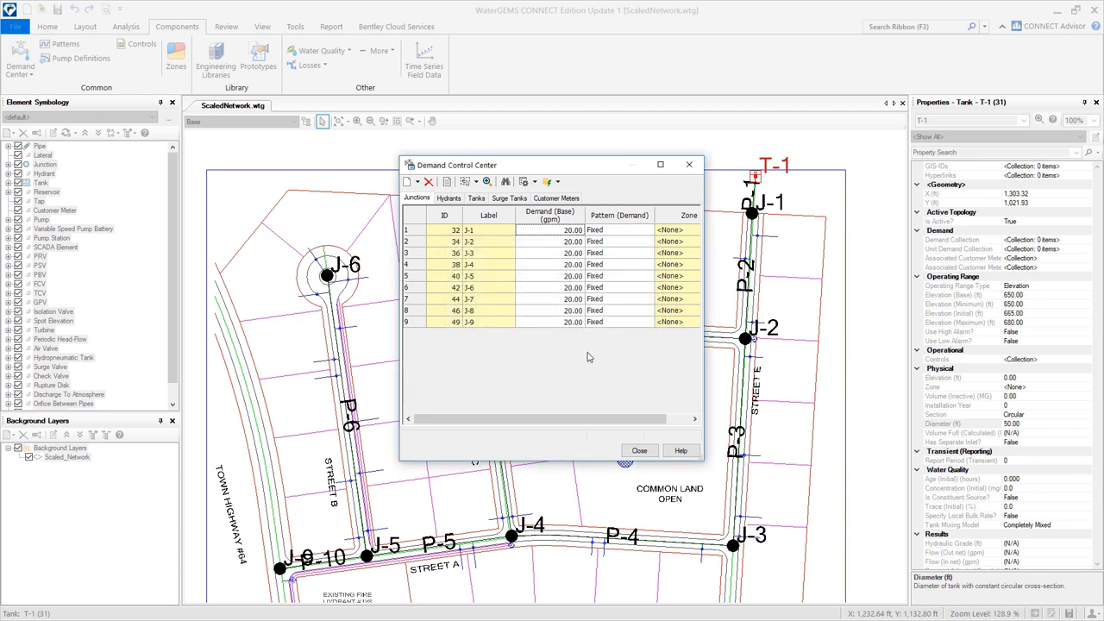
left_click(639, 451)
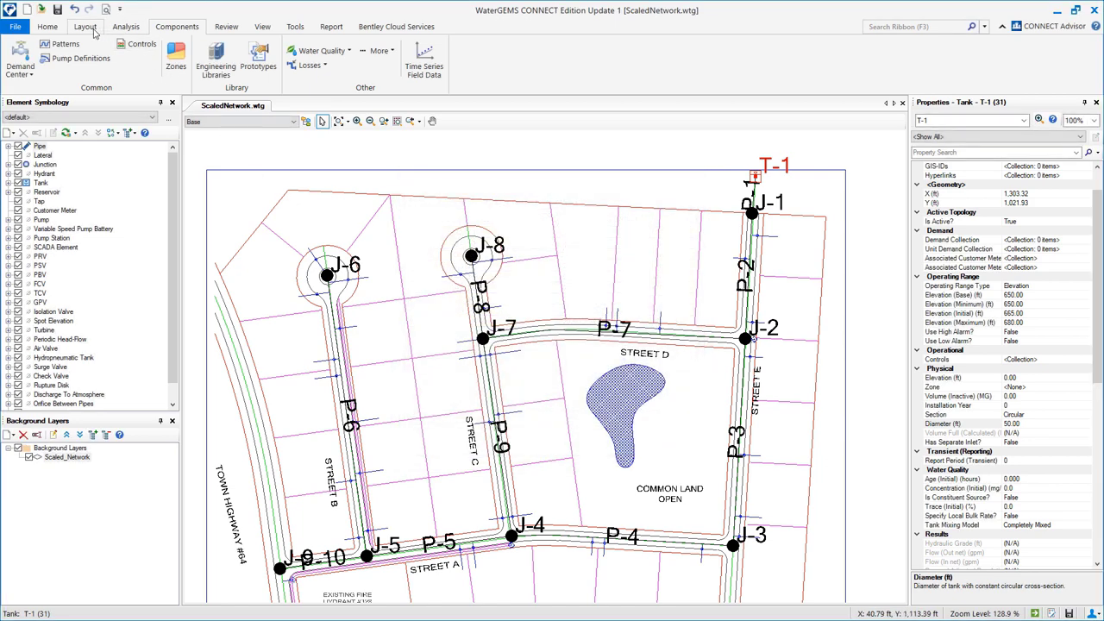
Validate the model and dismiss the no-problems-found message.
left_click(126, 27)
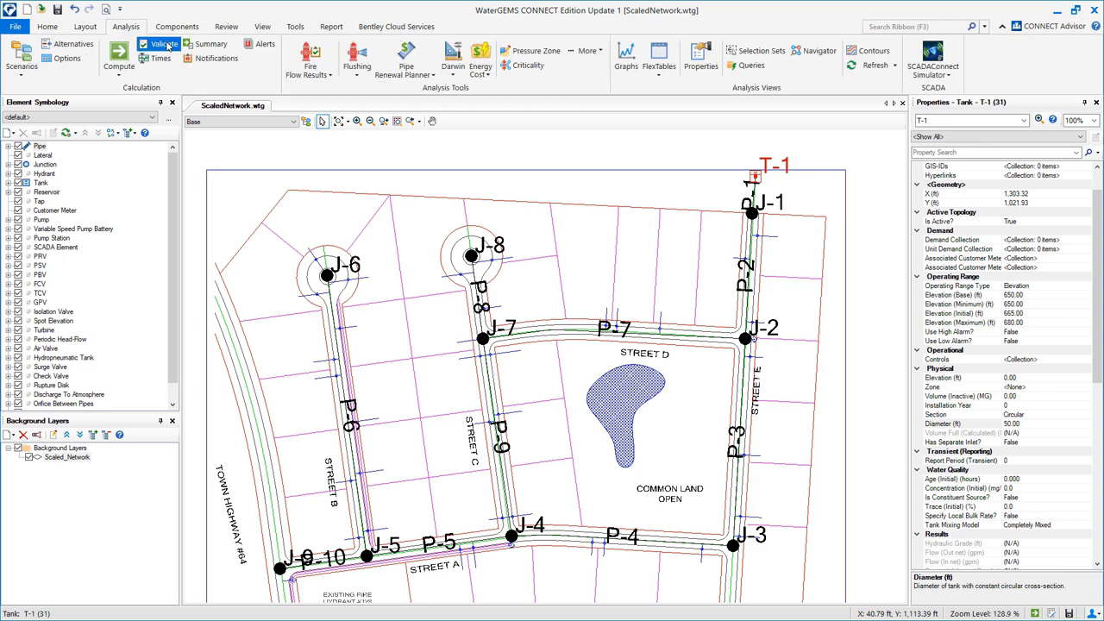
left_click(166, 44)
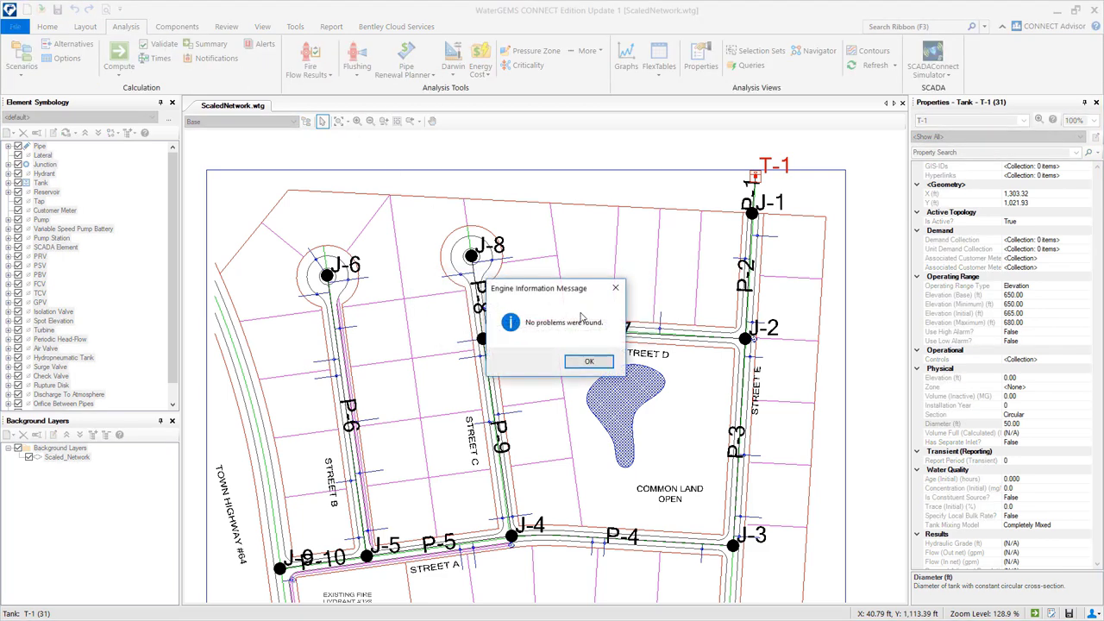
left_click(591, 362)
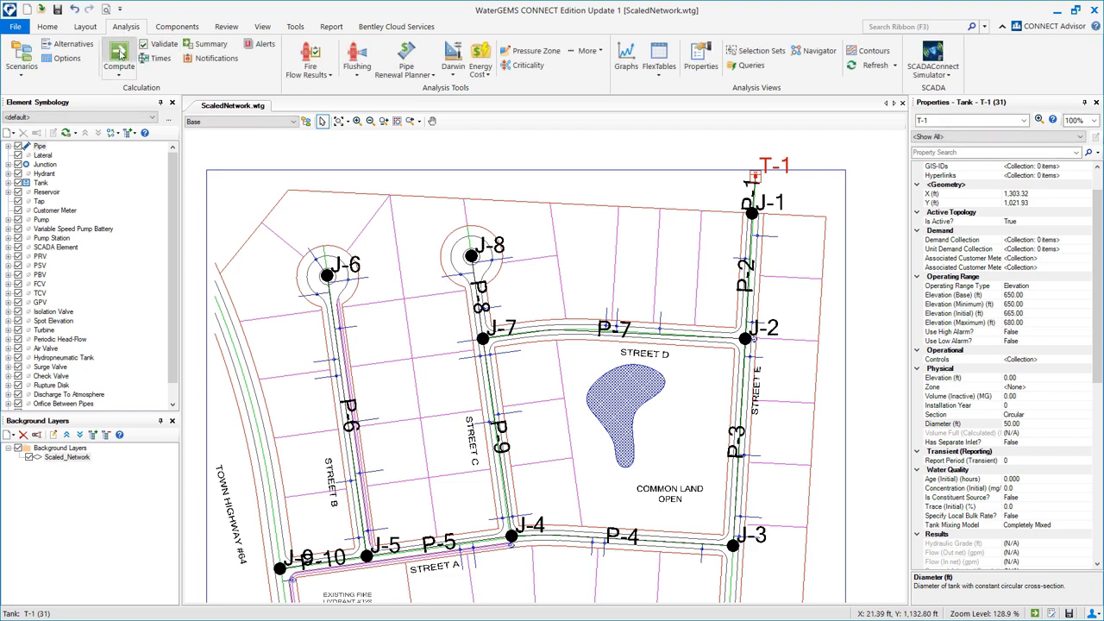
Compute the model and review the Calculation Summary showing 180 gpm supplied by tank T-1.
left_click(120, 53)
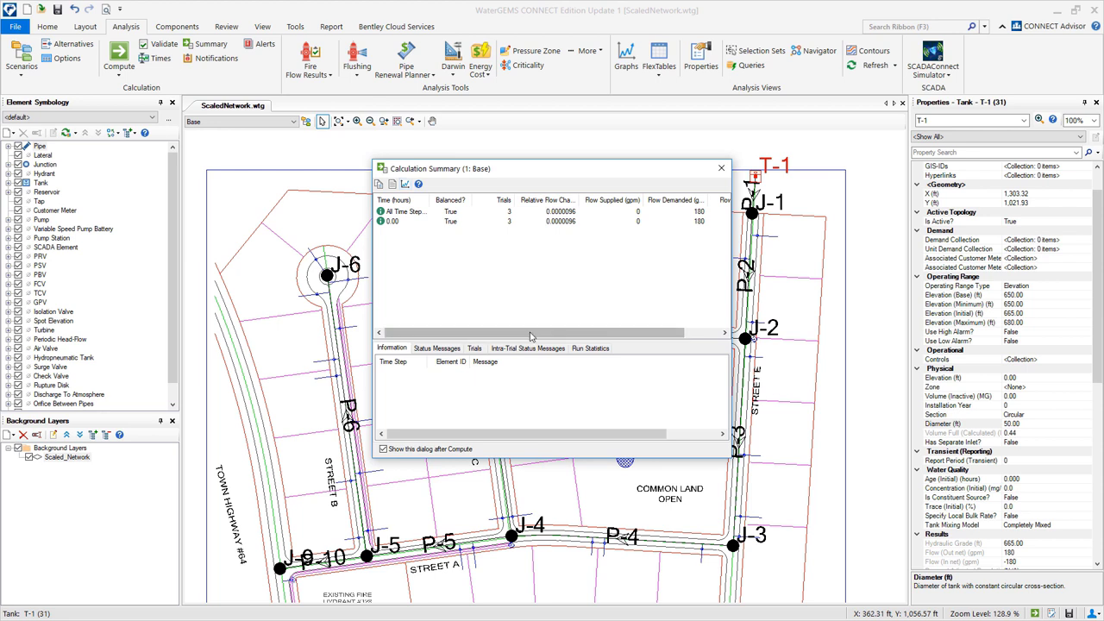
left_click_drag(531, 337, 627, 332)
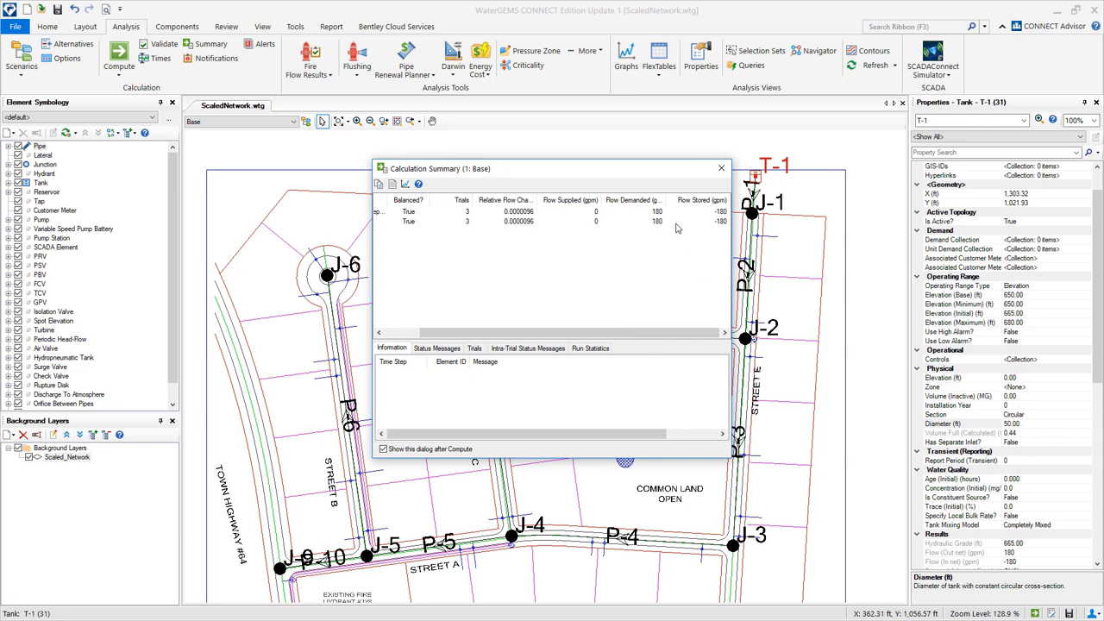
left_click_drag(665, 200, 671, 200)
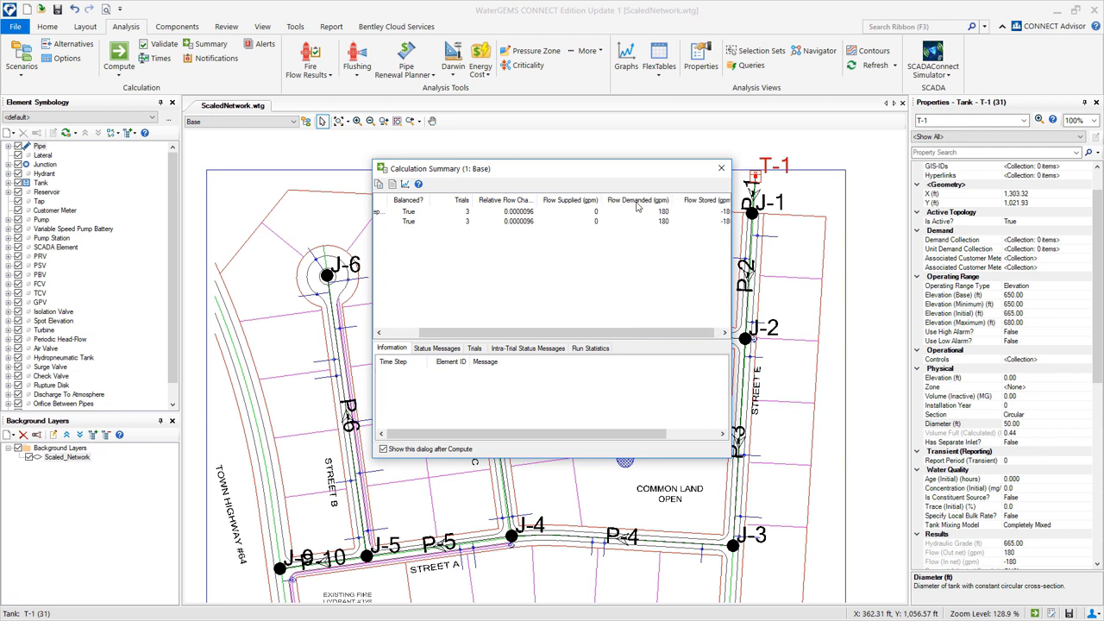
left_click(722, 169)
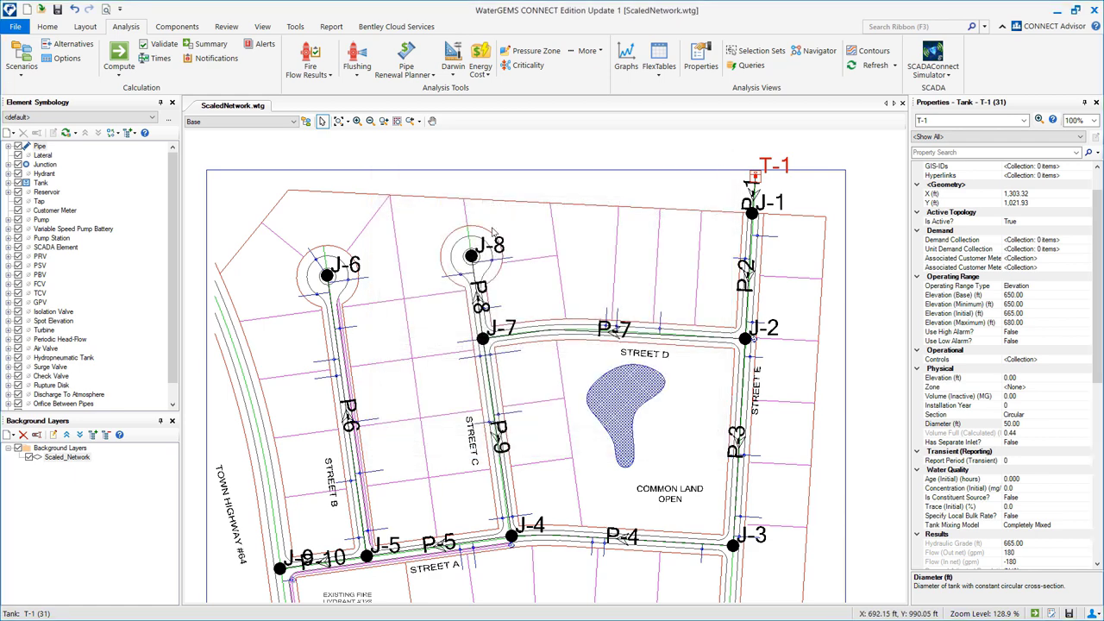
Open the Pipe and Junction result tables and arrange them on screen.
left_click(660, 59)
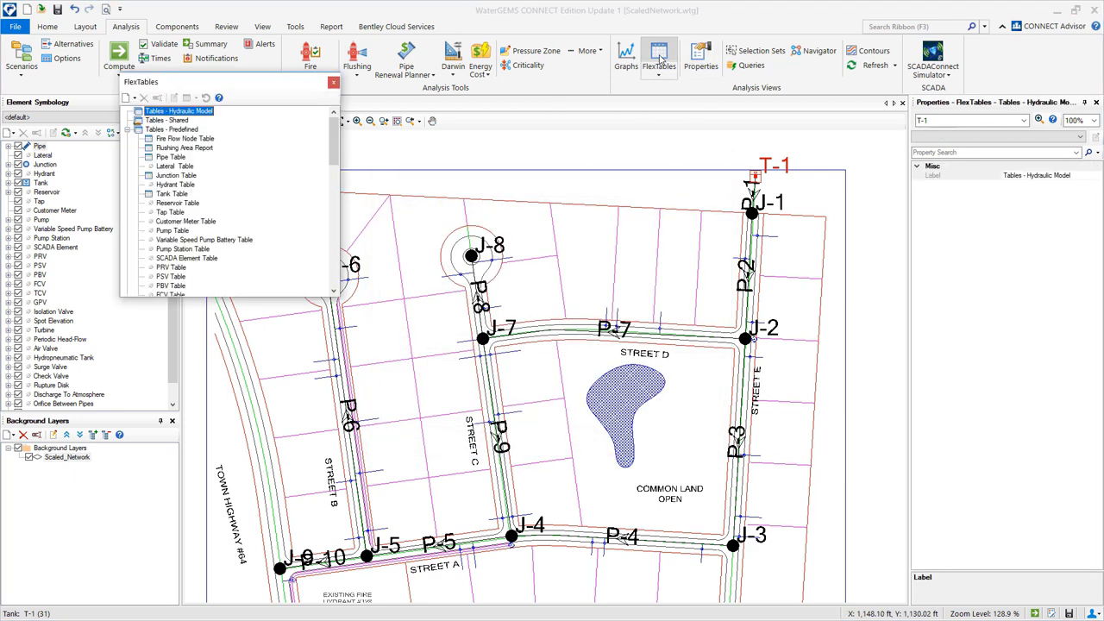
double_click(171, 157)
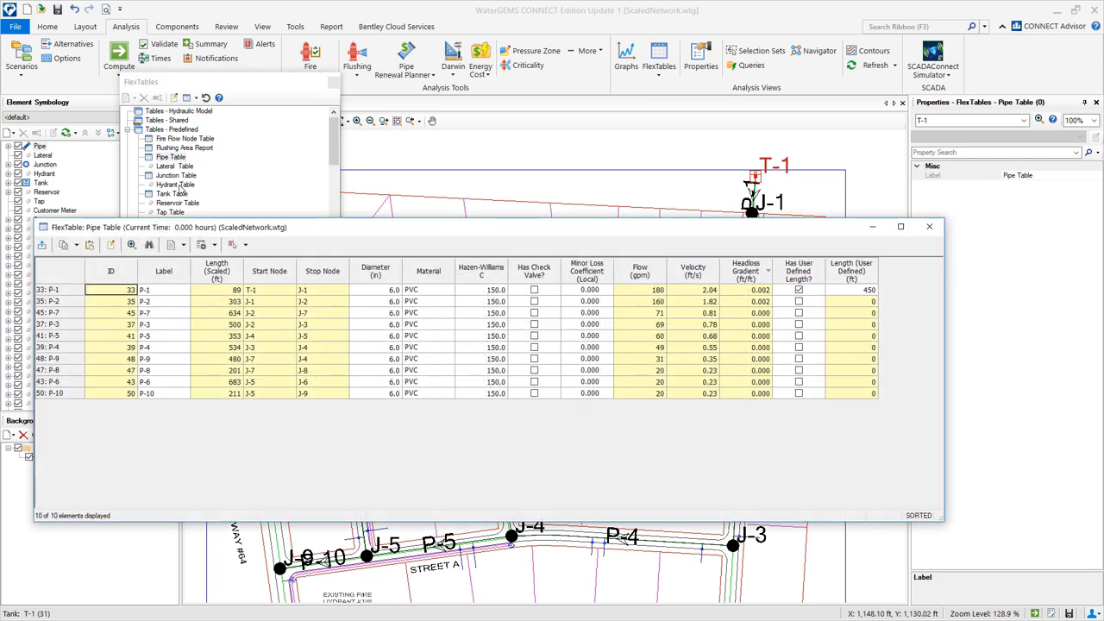
double_click(176, 176)
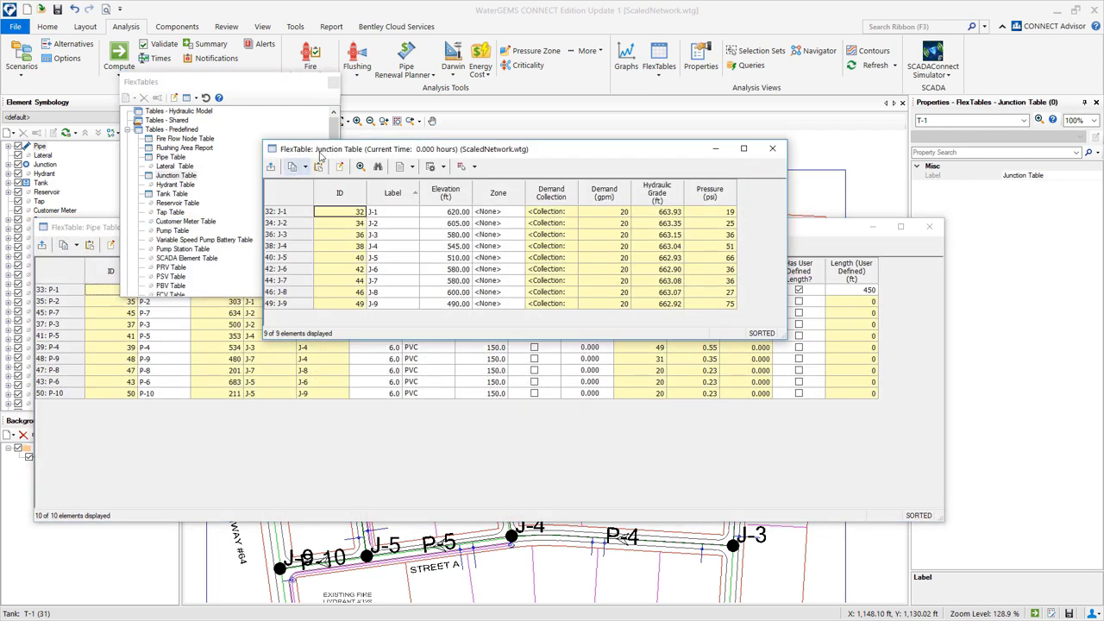
left_click_drag(299, 87, 252, 33)
left_click_drag(396, 151, 195, 26)
left_click_drag(595, 234, 617, 239)
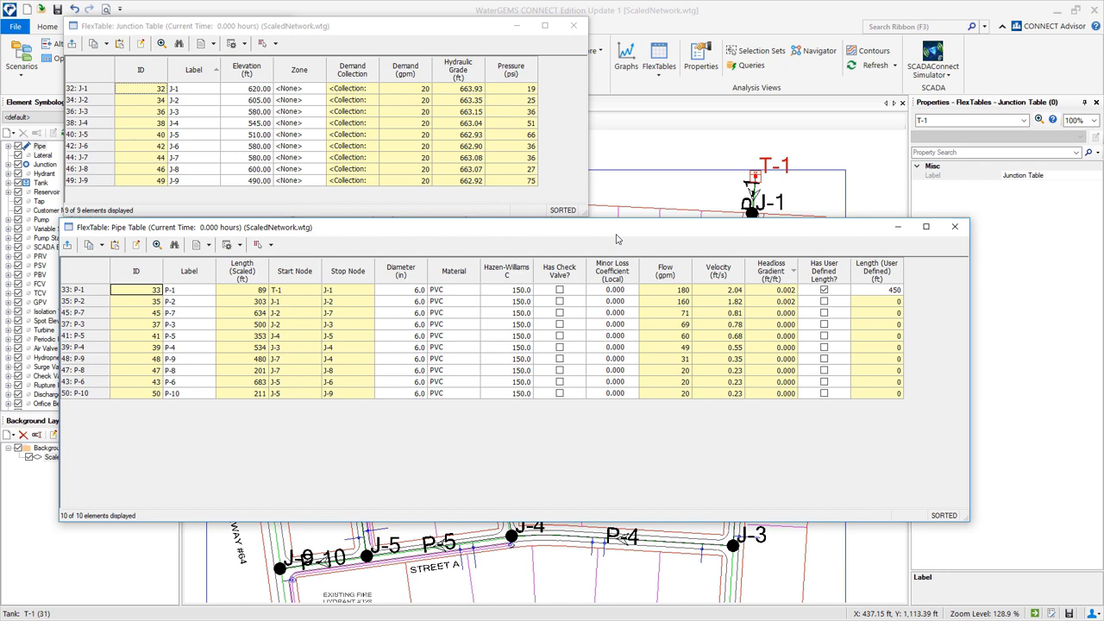
Review results: J-1 at 19 psi, J-6 at 36 psi, J-9 at 75 psi, P-6 velocity 0.23.
left_click(522, 89)
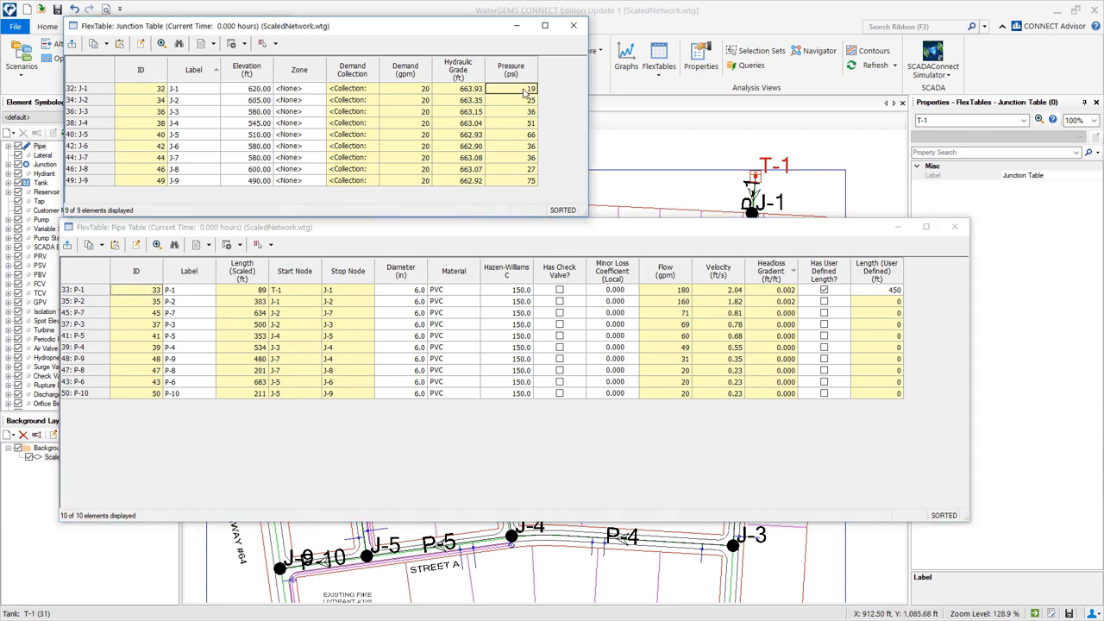
left_click(515, 146)
left_click(515, 181)
left_click(477, 134)
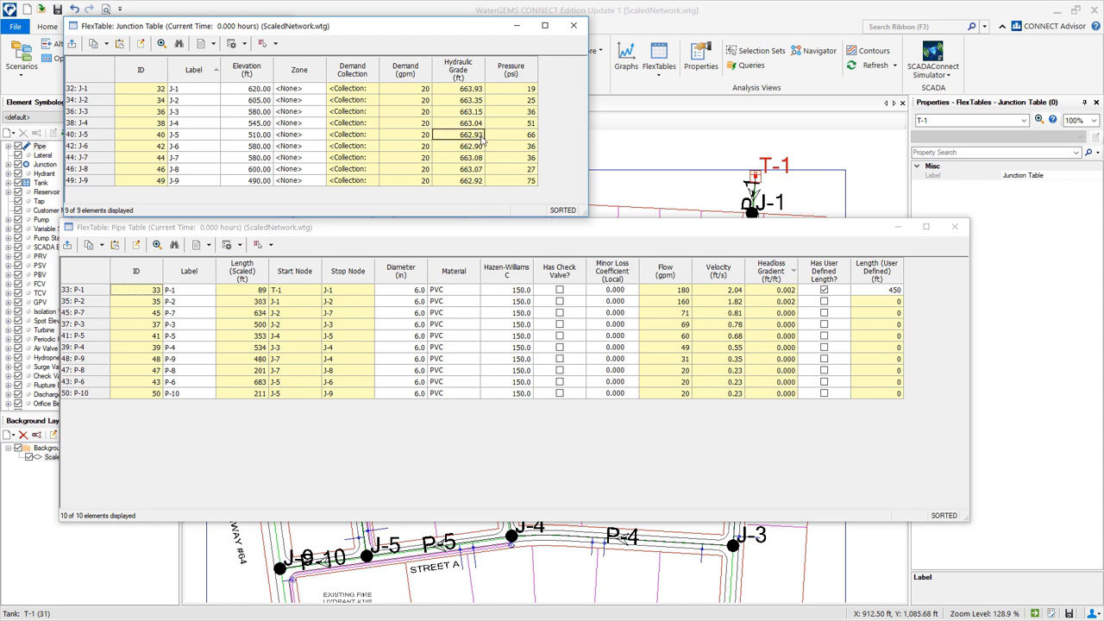
left_click(594, 233)
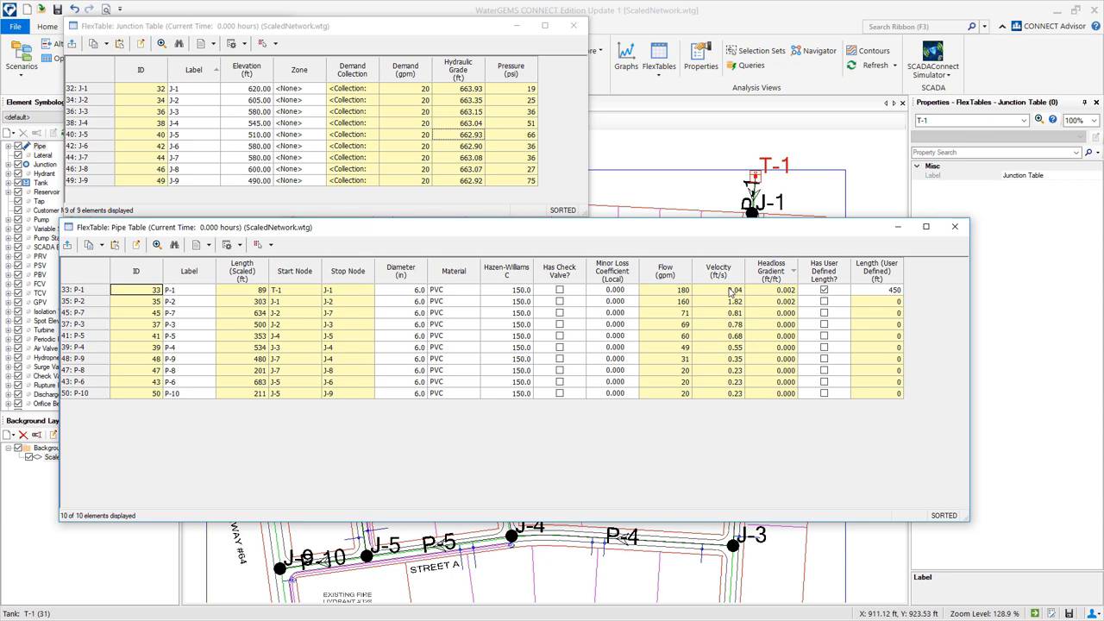
left_click(719, 385)
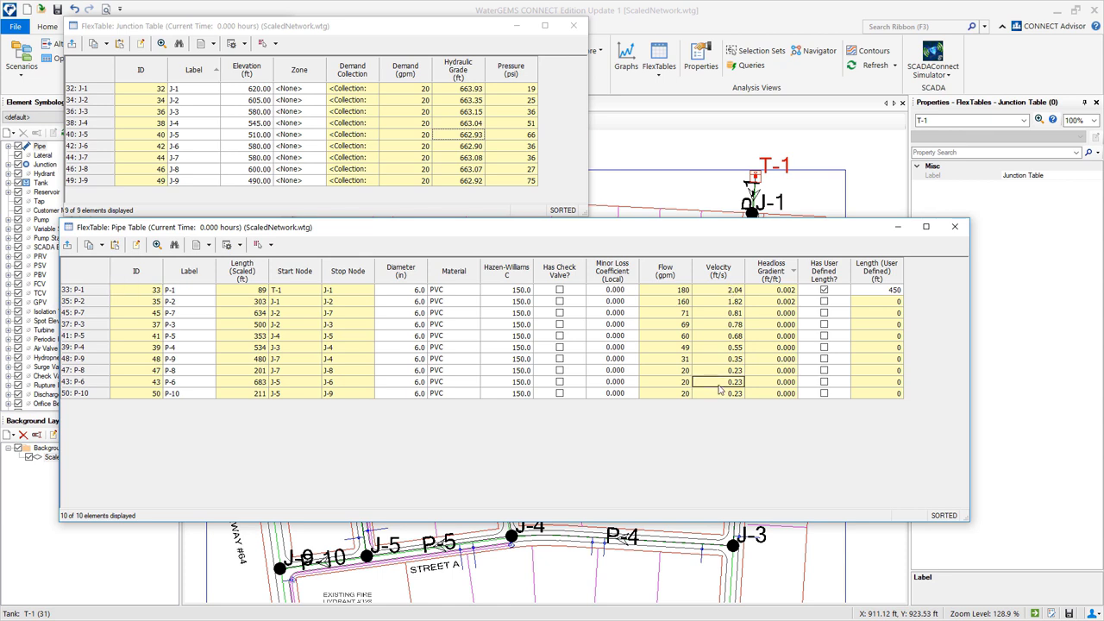
Sort the Pipe Table by label from P-1 to P-10 and check P-3's 69 gpm flow.
right_click(208, 272)
mouse_move(230, 287)
left_click(338, 292)
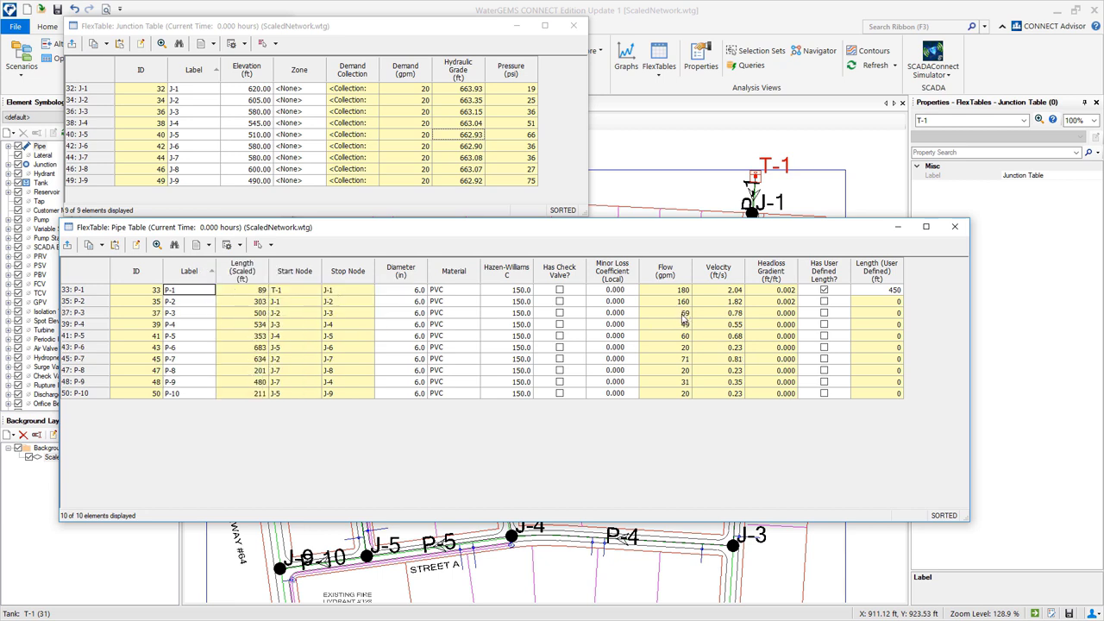
left_click(684, 313)
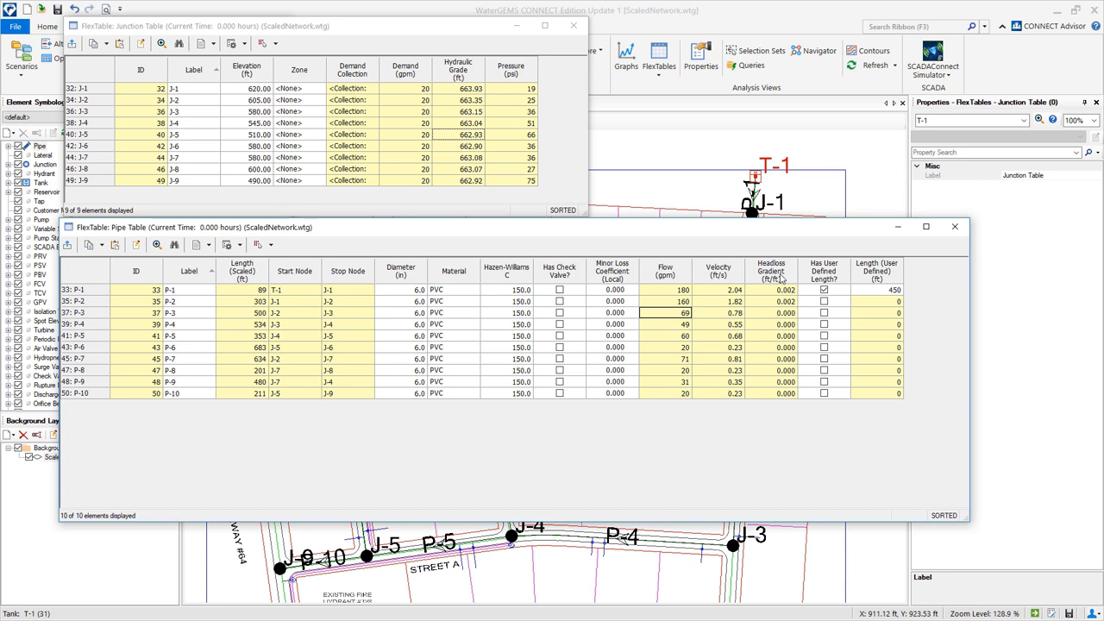
Show headloss gradient in ft/1000ft with one-decimal precision.
right_click(784, 278)
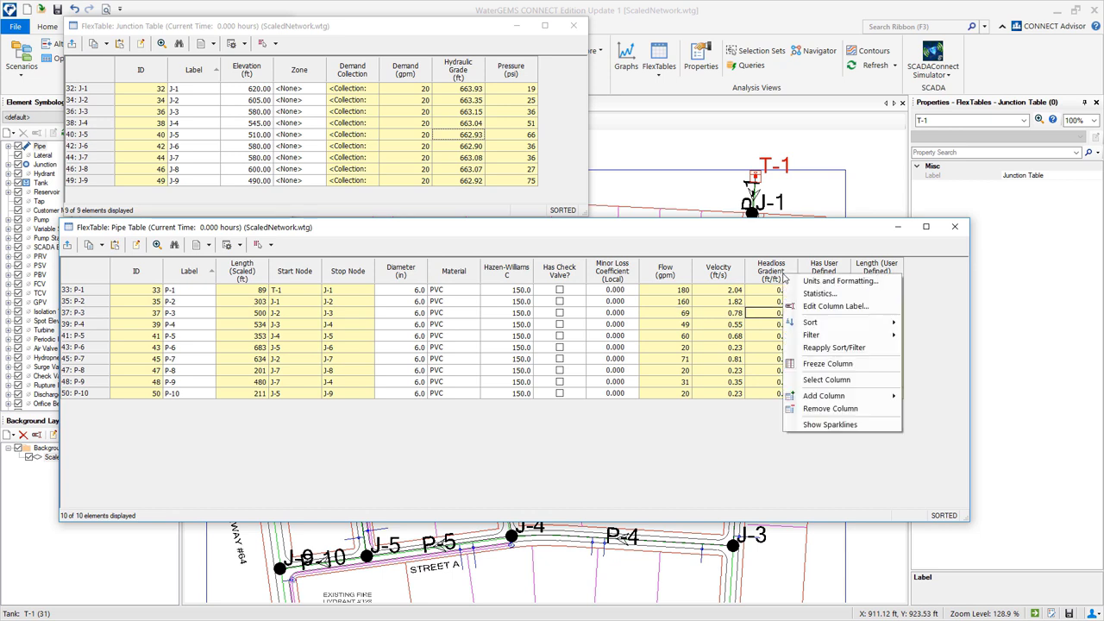
left_click(804, 284)
left_click(520, 368)
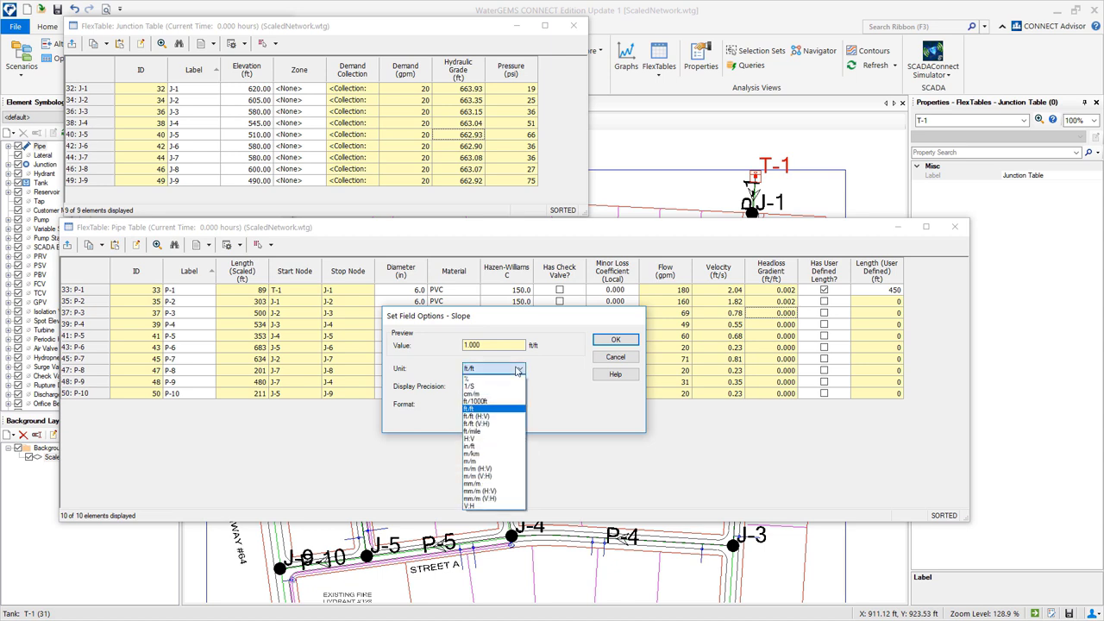
left_click(497, 401)
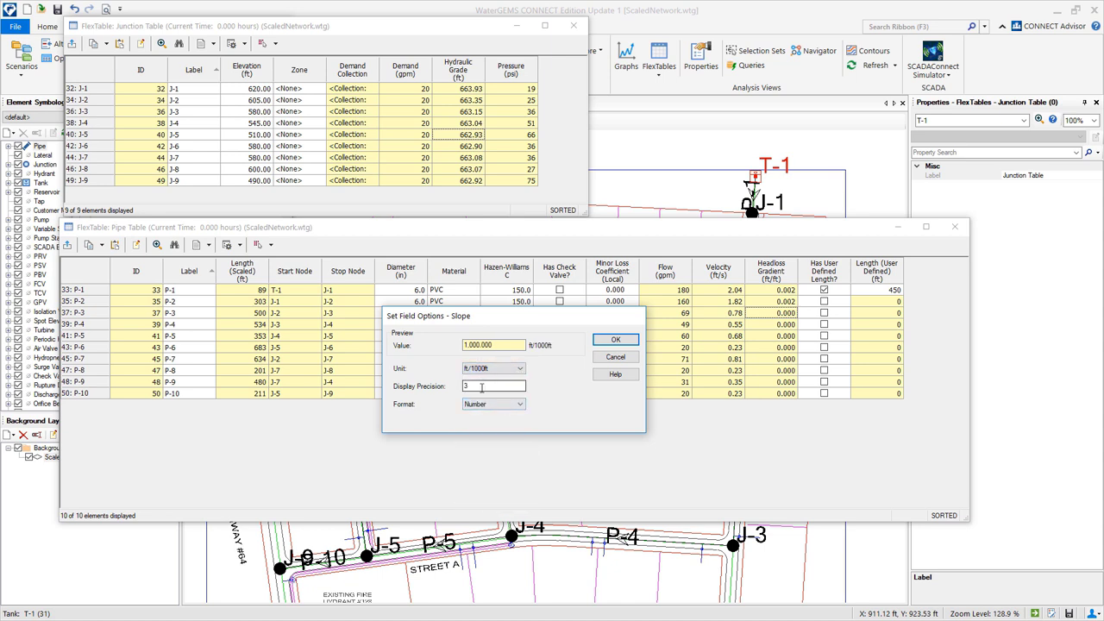
double_click(482, 387)
type("1")
left_click(615, 339)
left_click(785, 291)
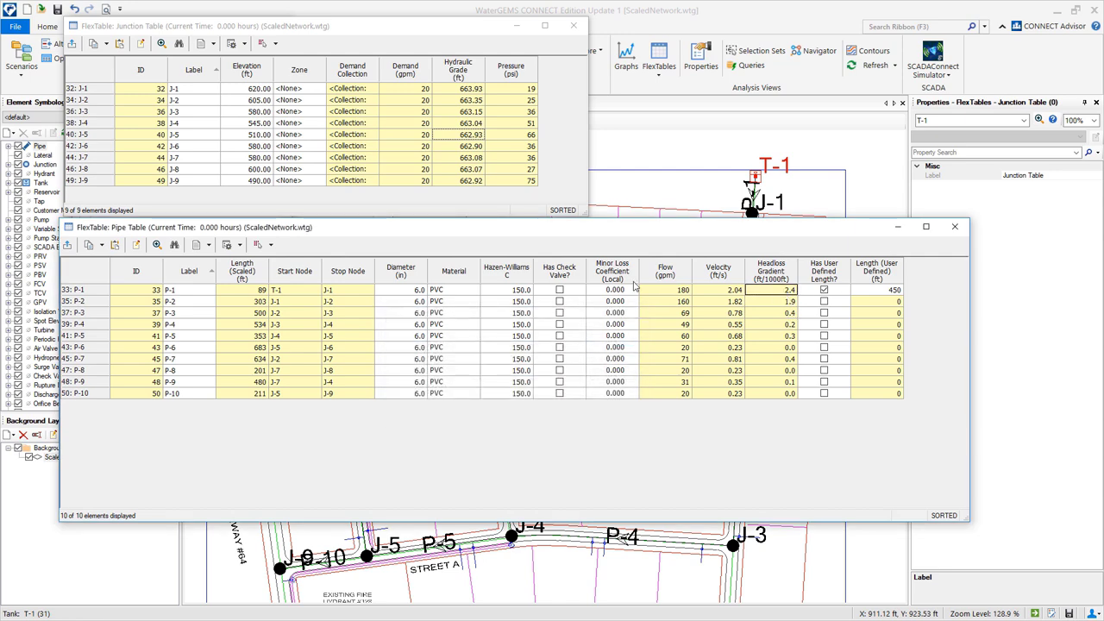
Close the Pipe Table, the Junction Table and the tables list.
left_click(956, 228)
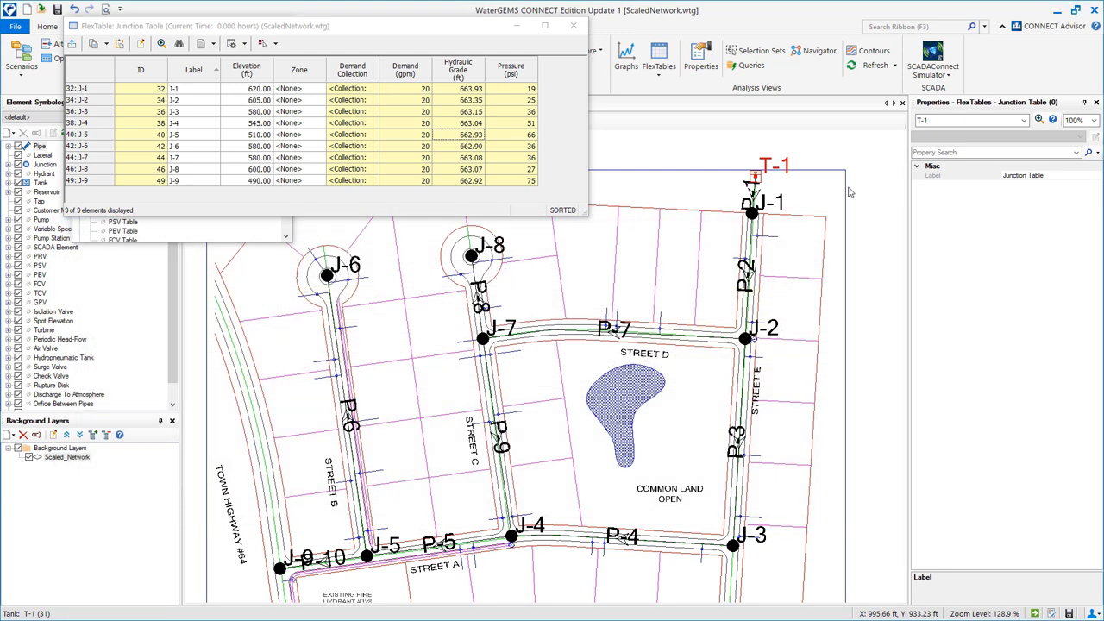
left_click(572, 25)
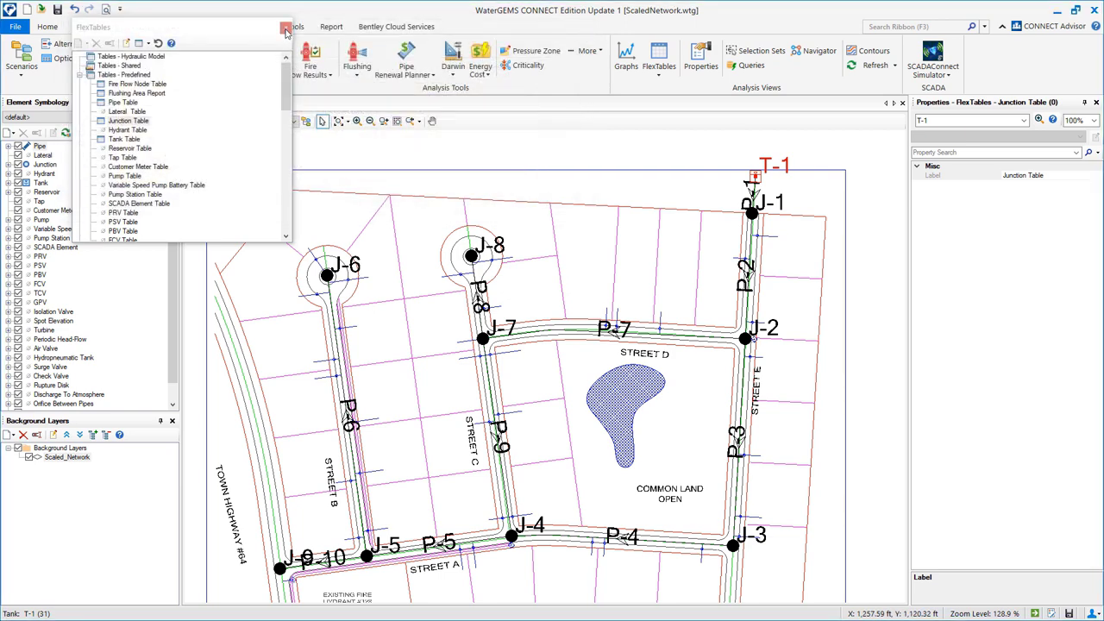
left_click(287, 27)
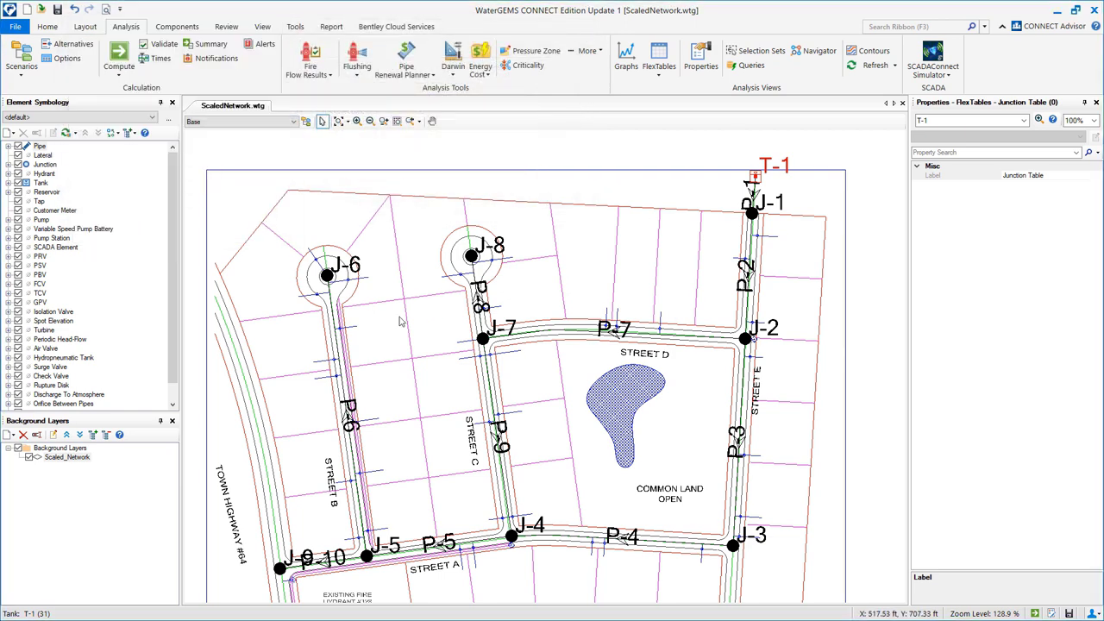
Set the Scaled_Network background drawing's transparency to 80.
double_click(58, 462)
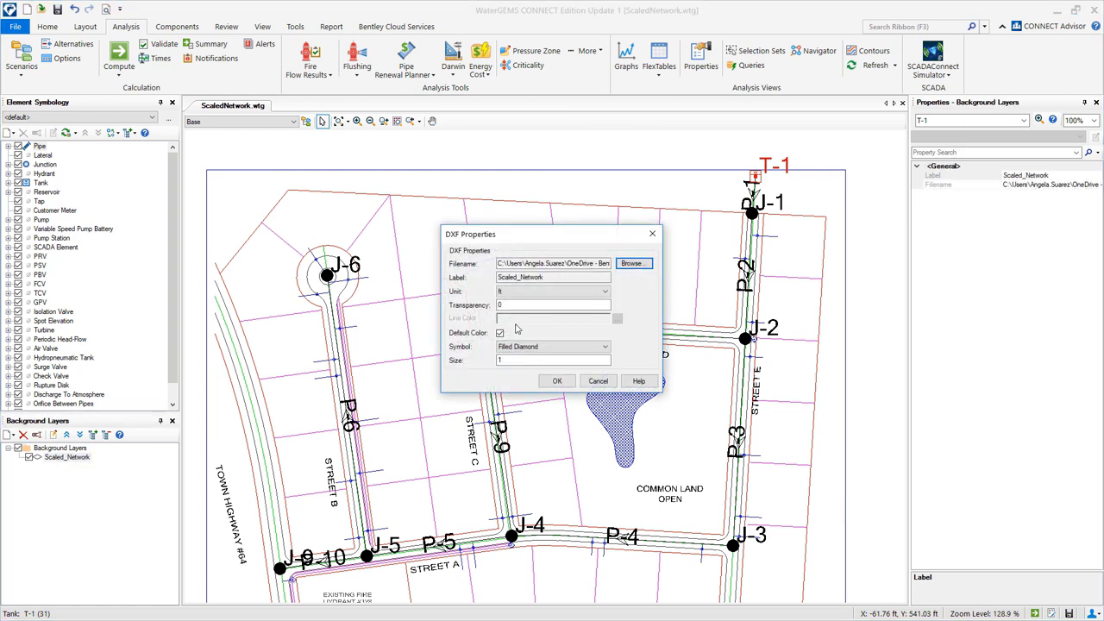
double_click(530, 306)
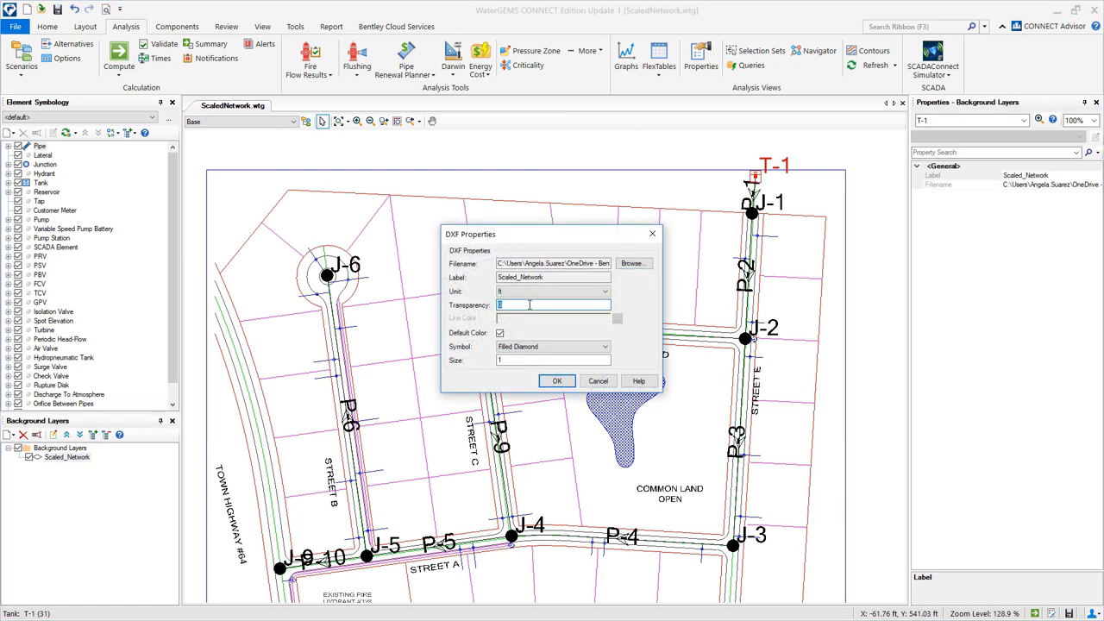
type("80")
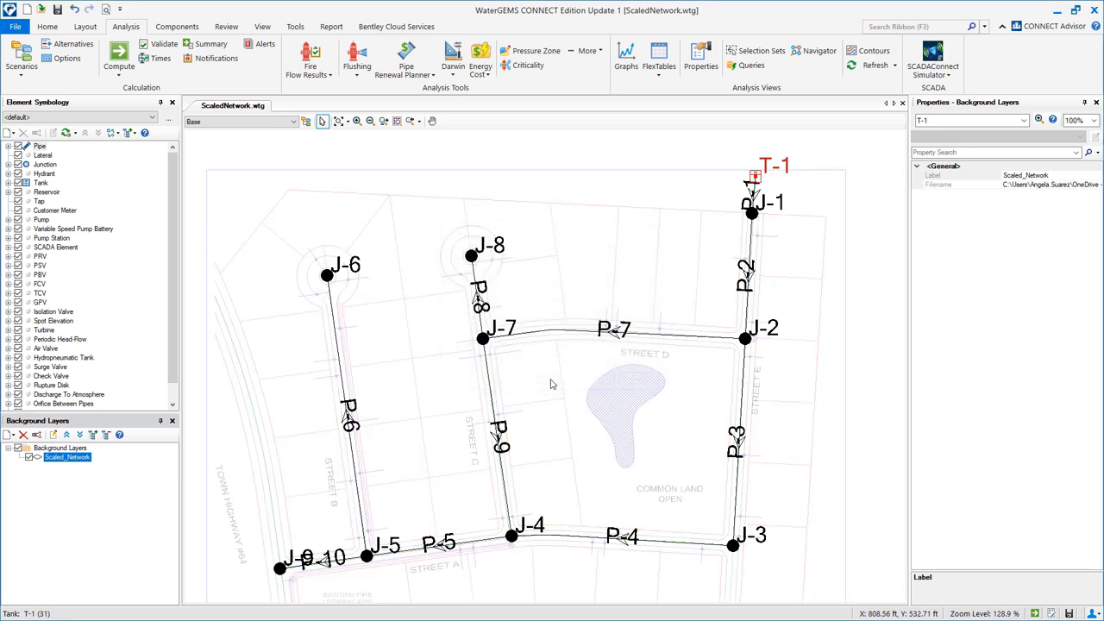
left_click(557, 380)
Add a new pipe annotation showing the Velocity results.
left_click(9, 147)
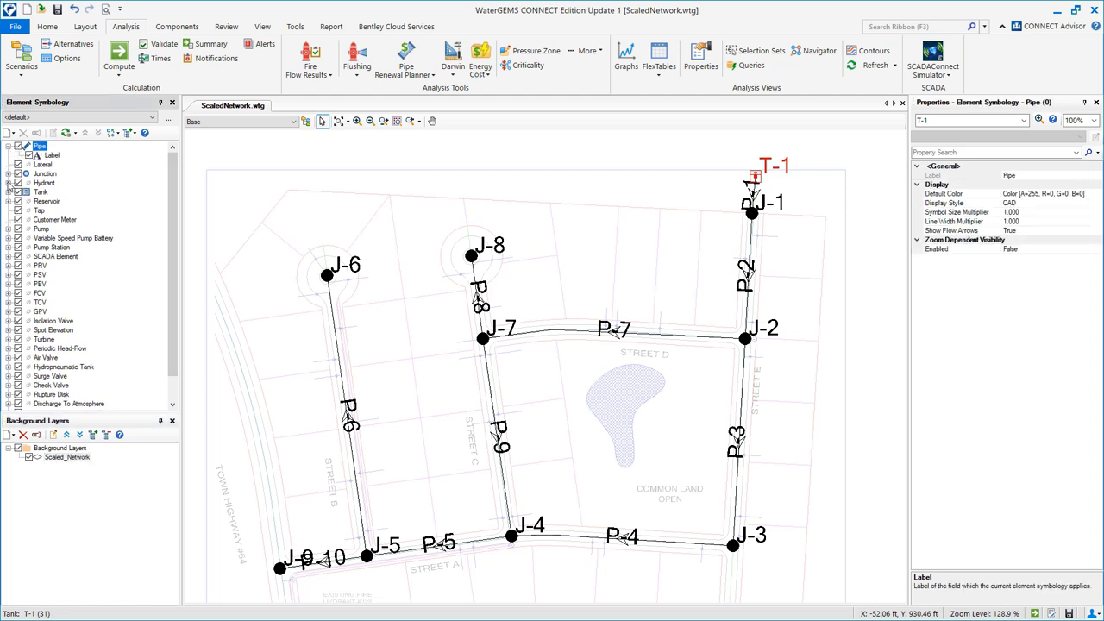
left_click(10, 175)
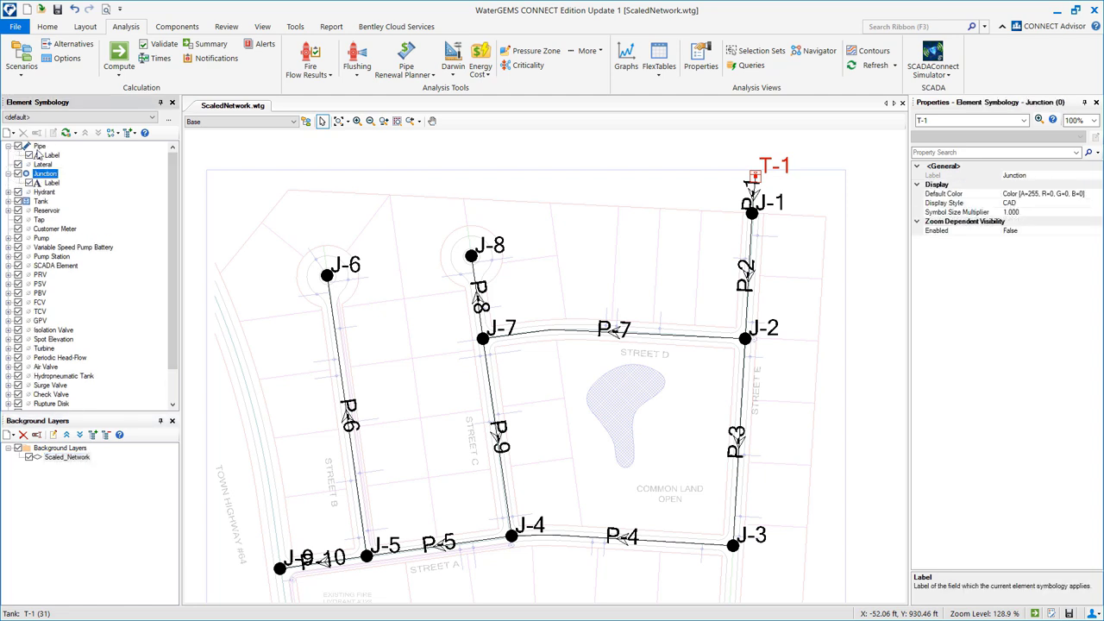
right_click(40, 148)
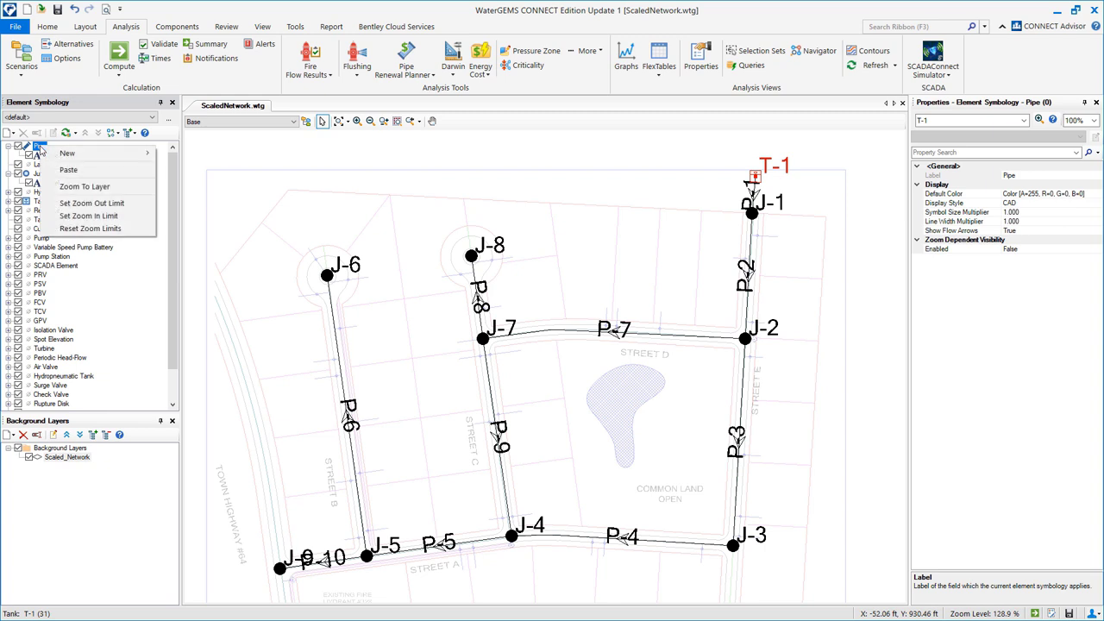
mouse_move(66, 155)
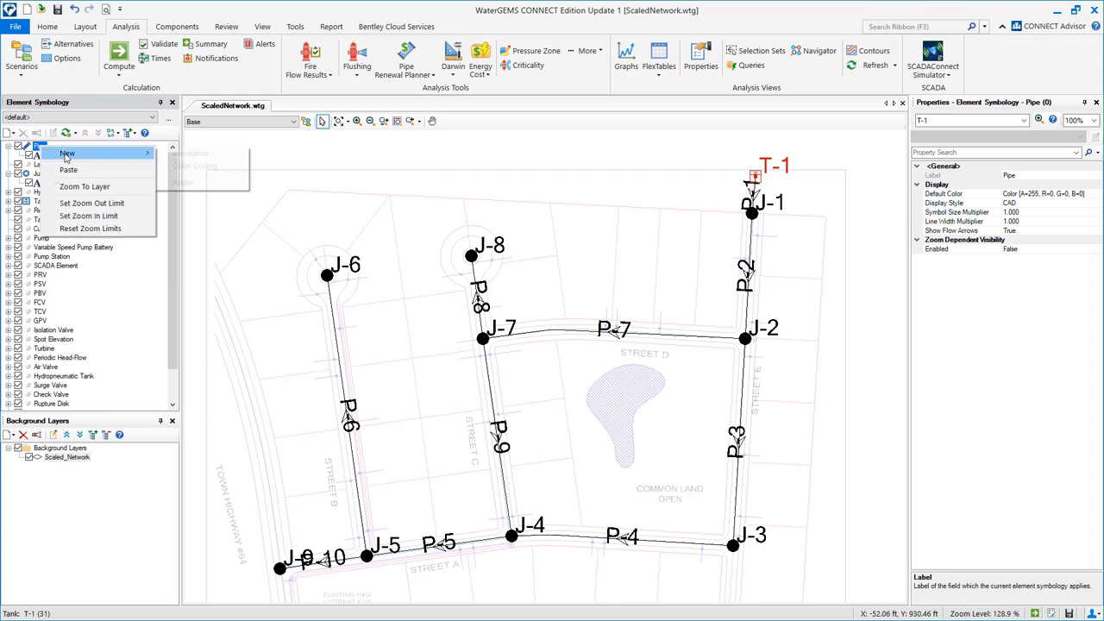
left_click(183, 152)
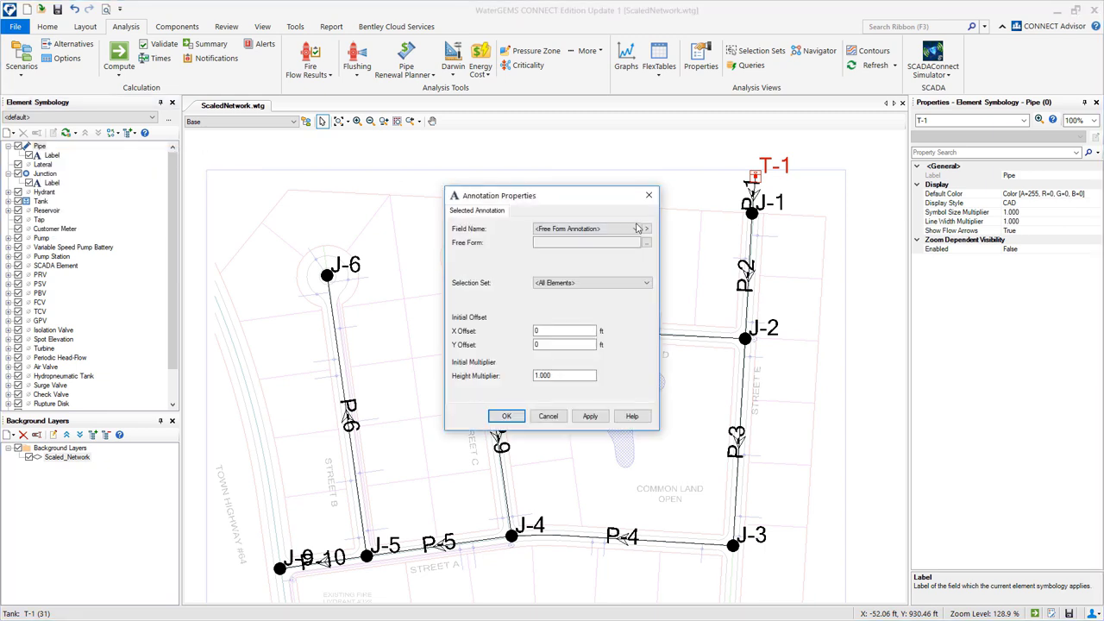
left_click(647, 231)
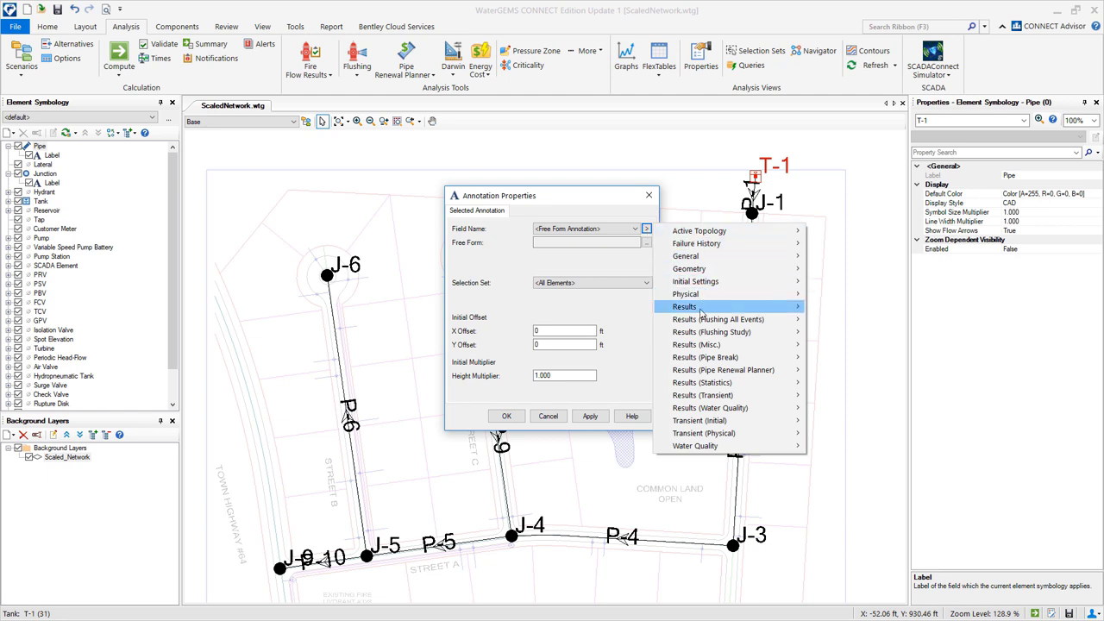
mouse_move(700, 312)
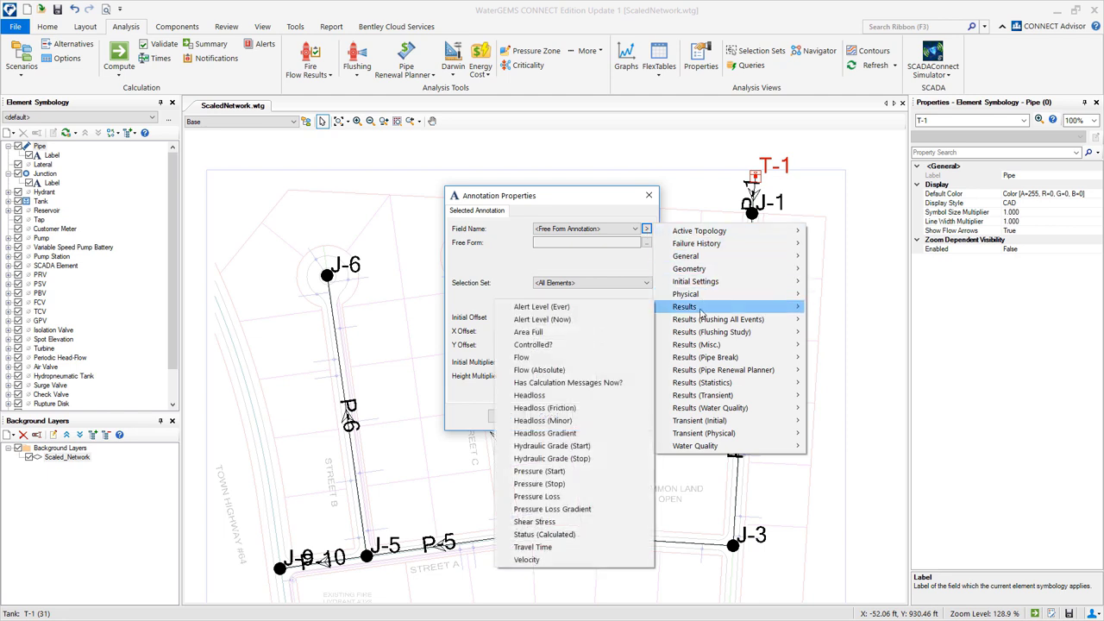
left_click(569, 560)
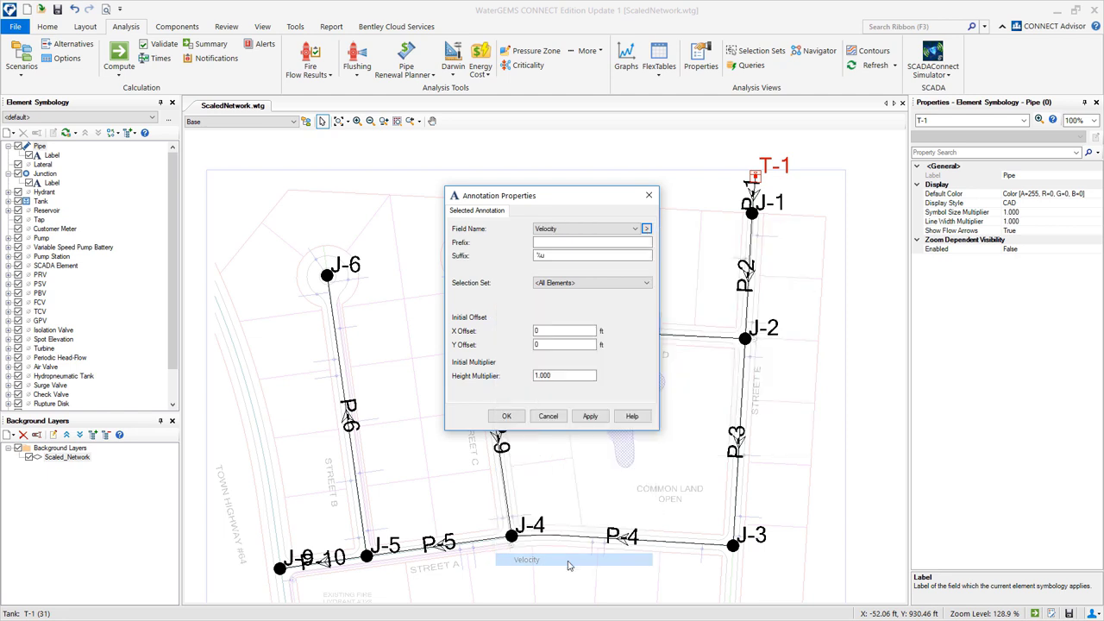
Set the velocity annotation's Y Offset to -30, apply it, and confirm.
double_click(546, 343)
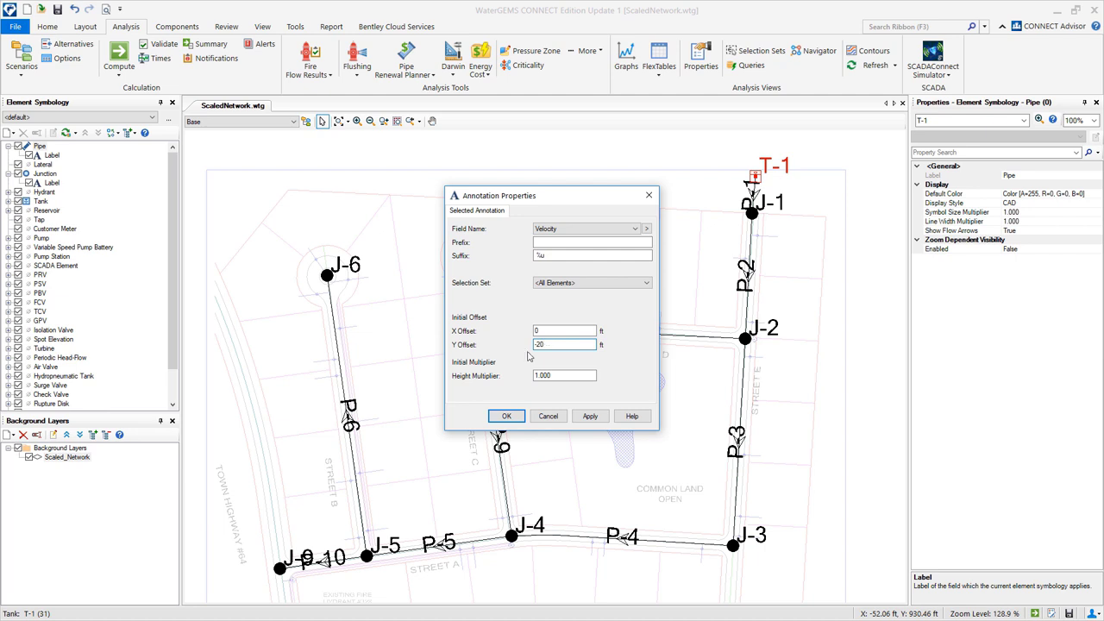
left_click(593, 419)
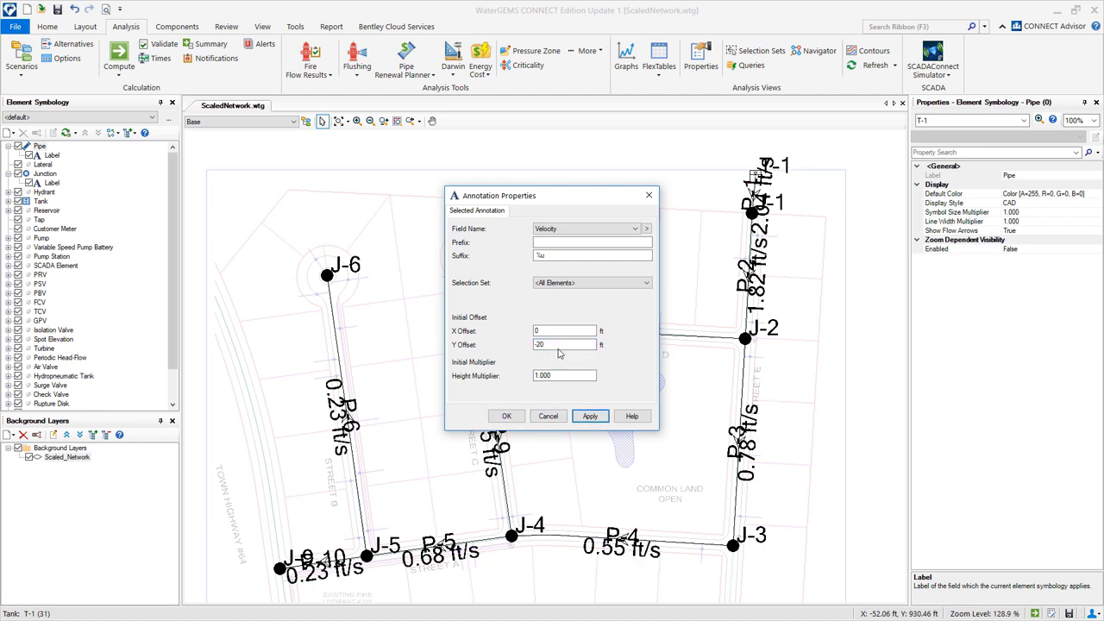
double_click(559, 345)
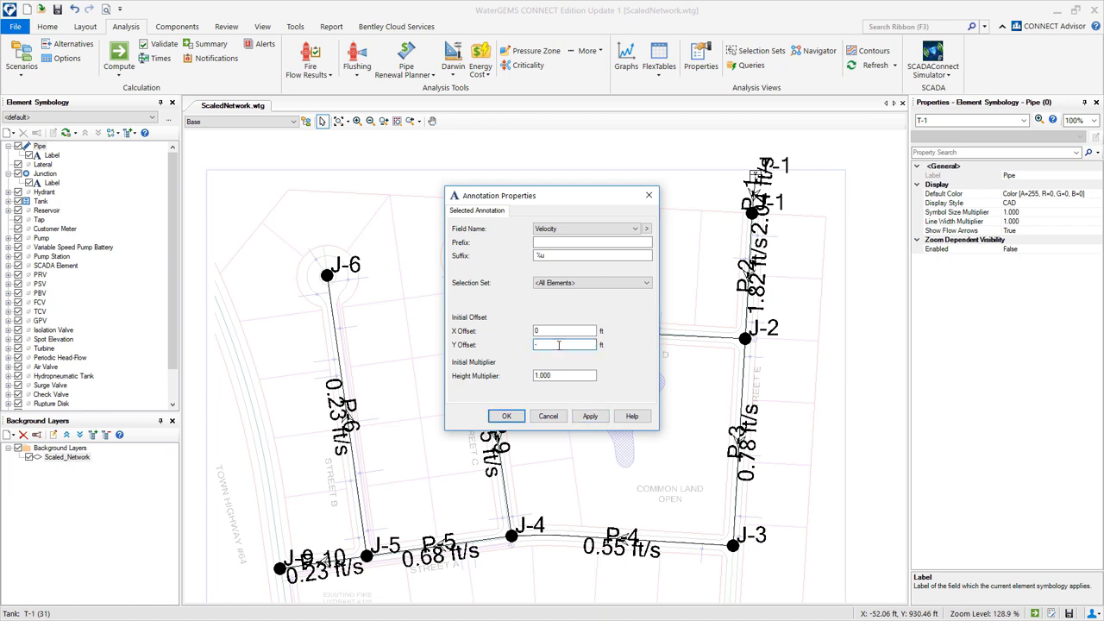
type("-30")
left_click(592, 417)
left_click(507, 417)
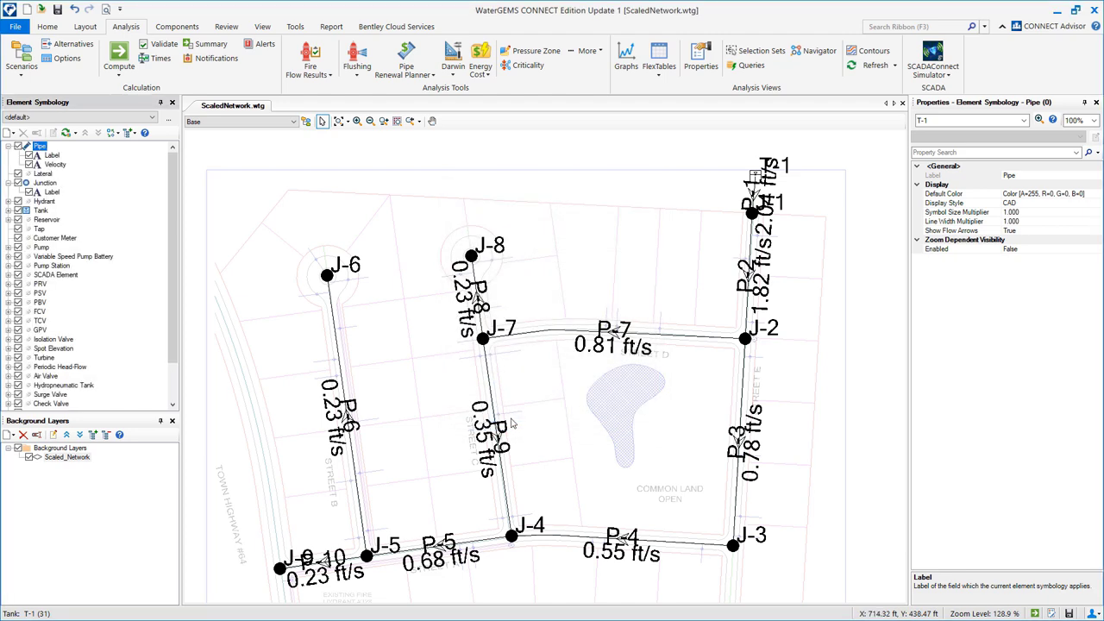
Add a new junction annotation showing the Pressure results.
right_click(44, 183)
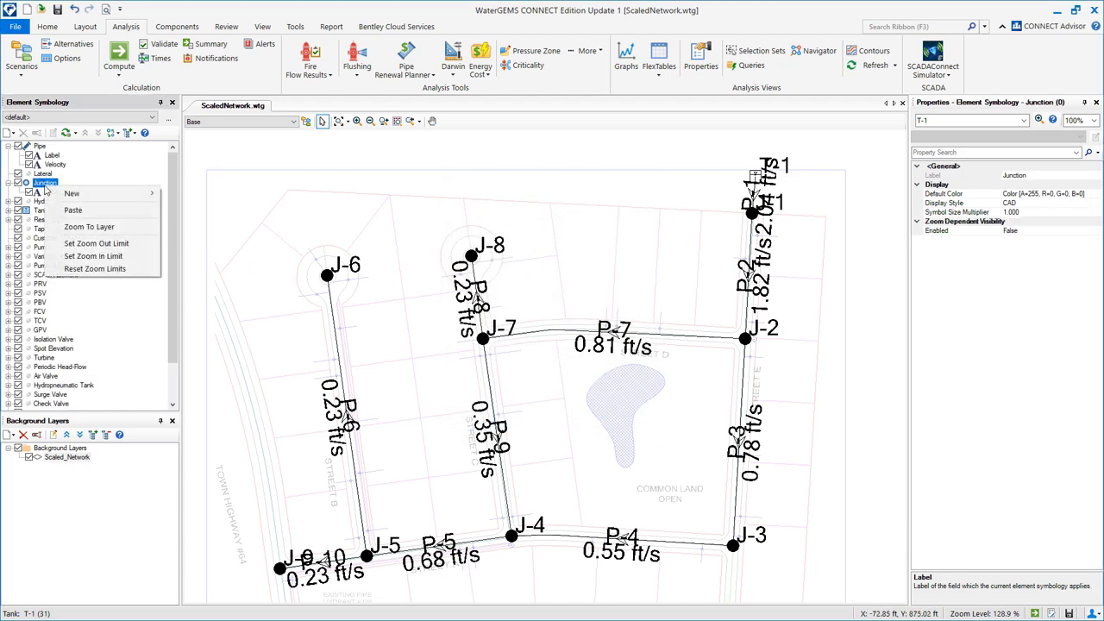
mouse_move(82, 193)
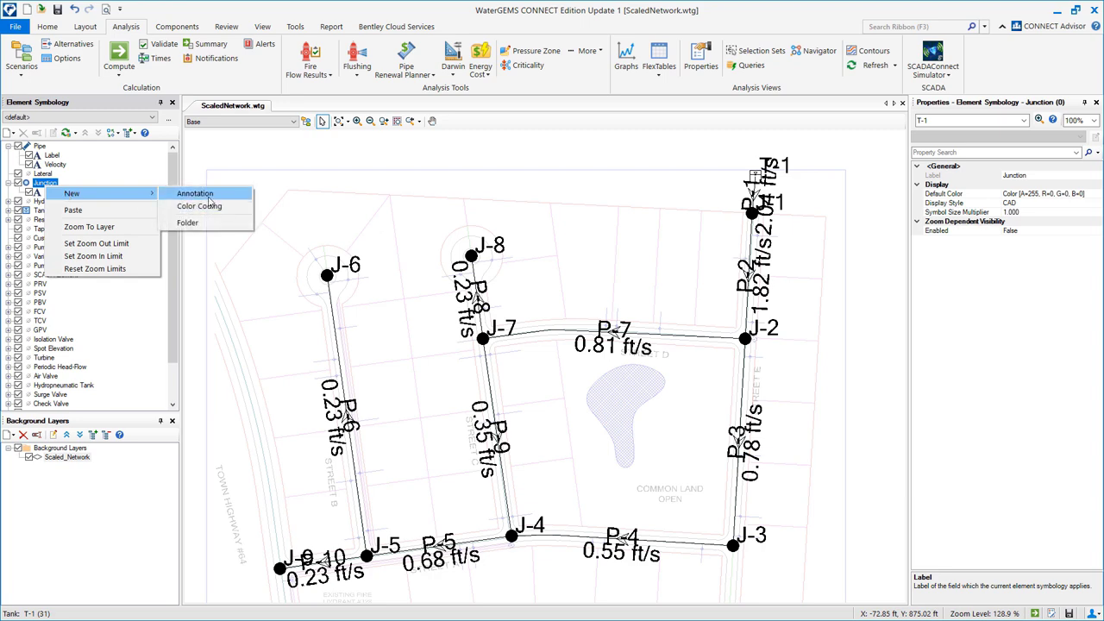
left_click(207, 198)
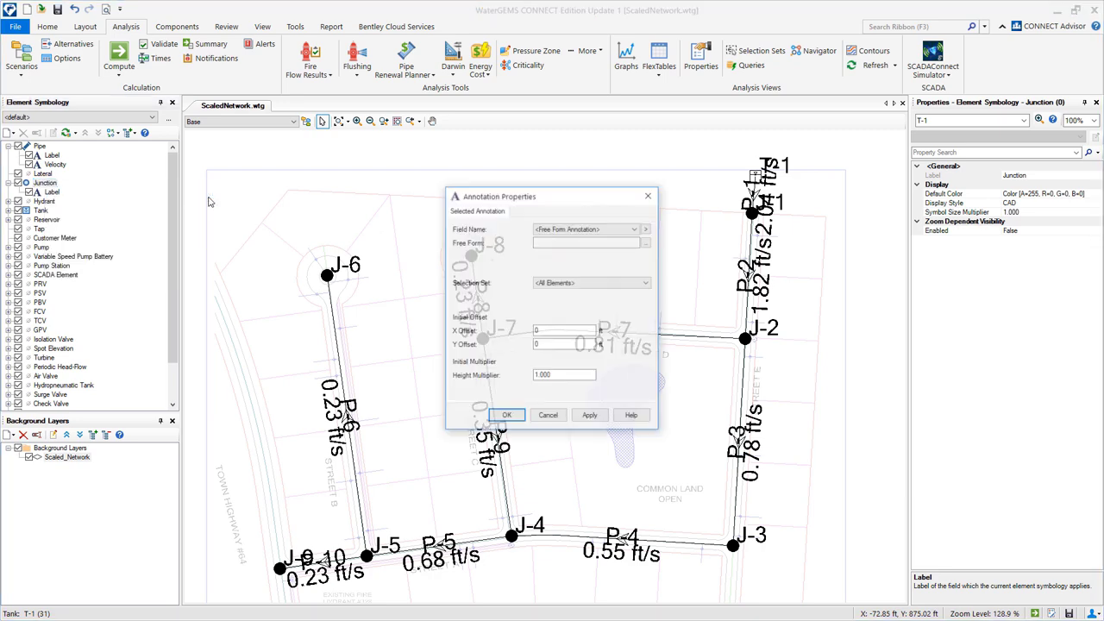
left_click(646, 229)
mouse_move(712, 320)
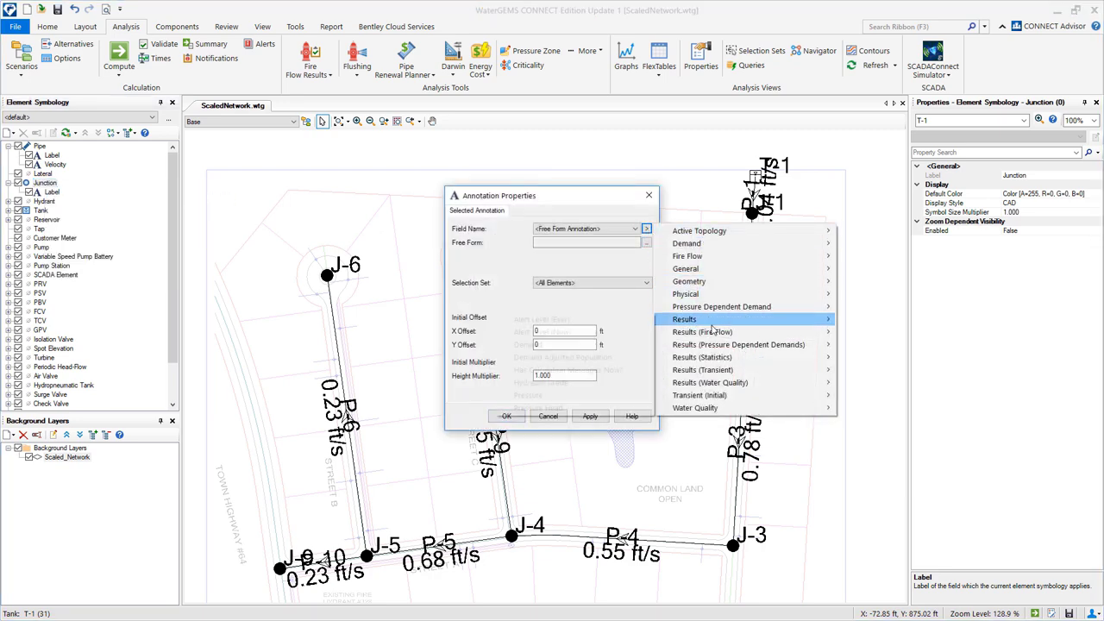
left_click(552, 395)
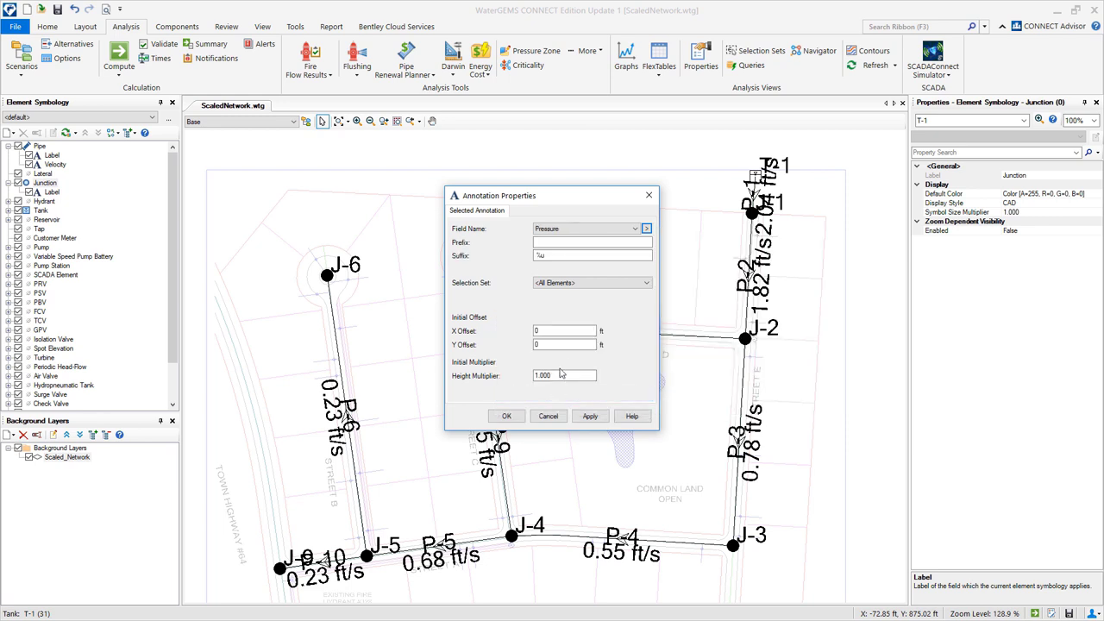
Try X and Y offsets of -50 for the pressure labels and preview them.
double_click(562, 330)
type("-50")
double_click(554, 344)
type("-50")
left_click(589, 416)
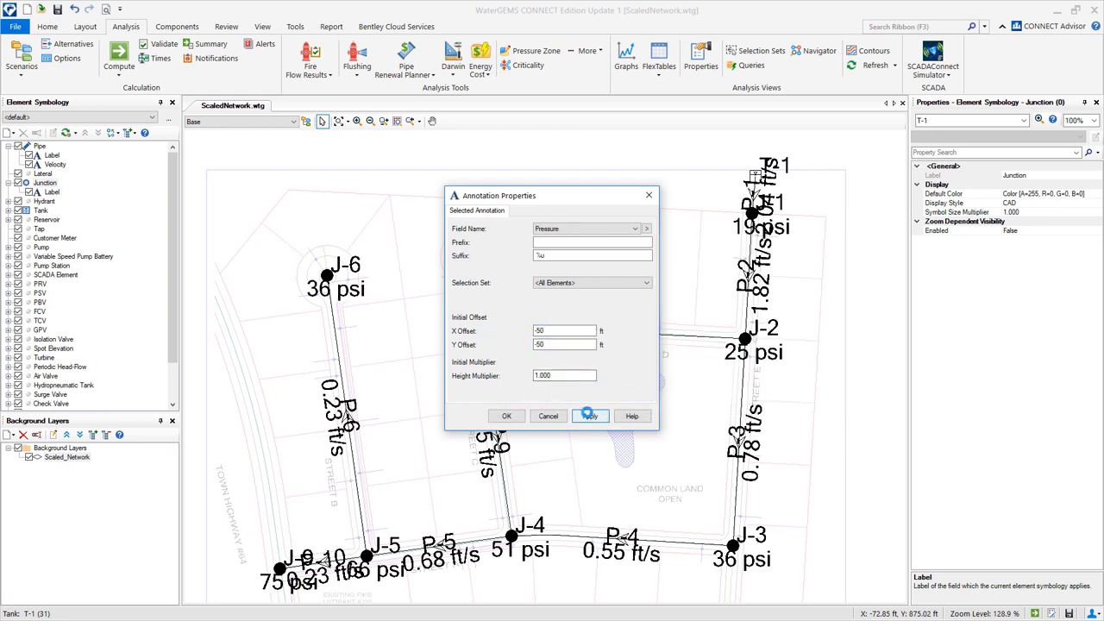
Change both offsets to -70, confirm the annotation, and check junction J-6's results.
double_click(554, 344)
type("-70")
double_click(562, 330)
type("-70")
left_click(590, 415)
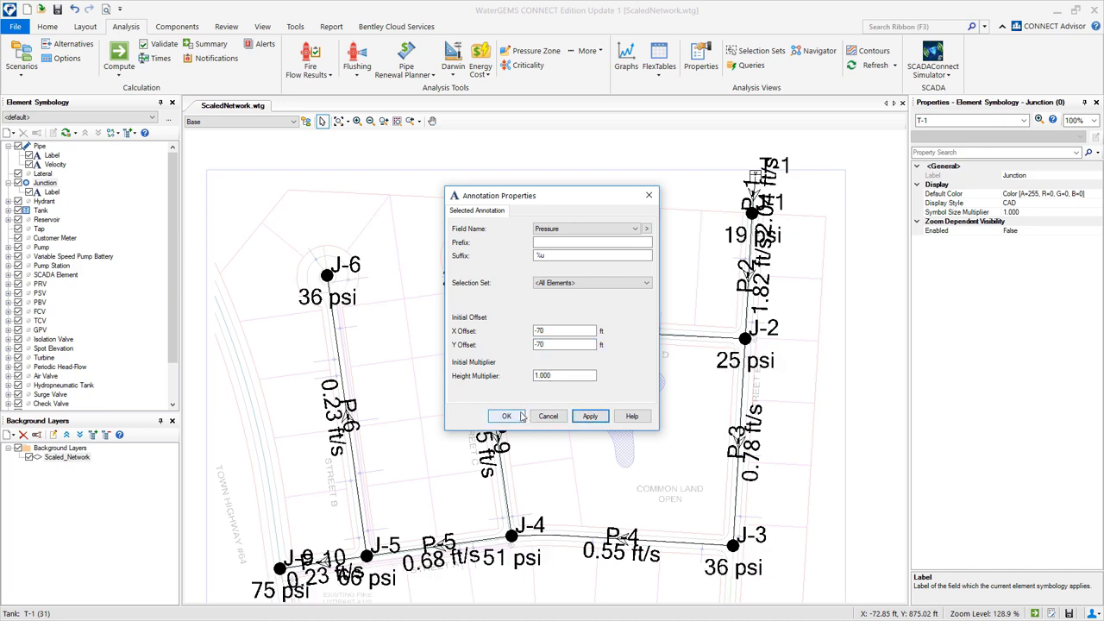
left_click(508, 416)
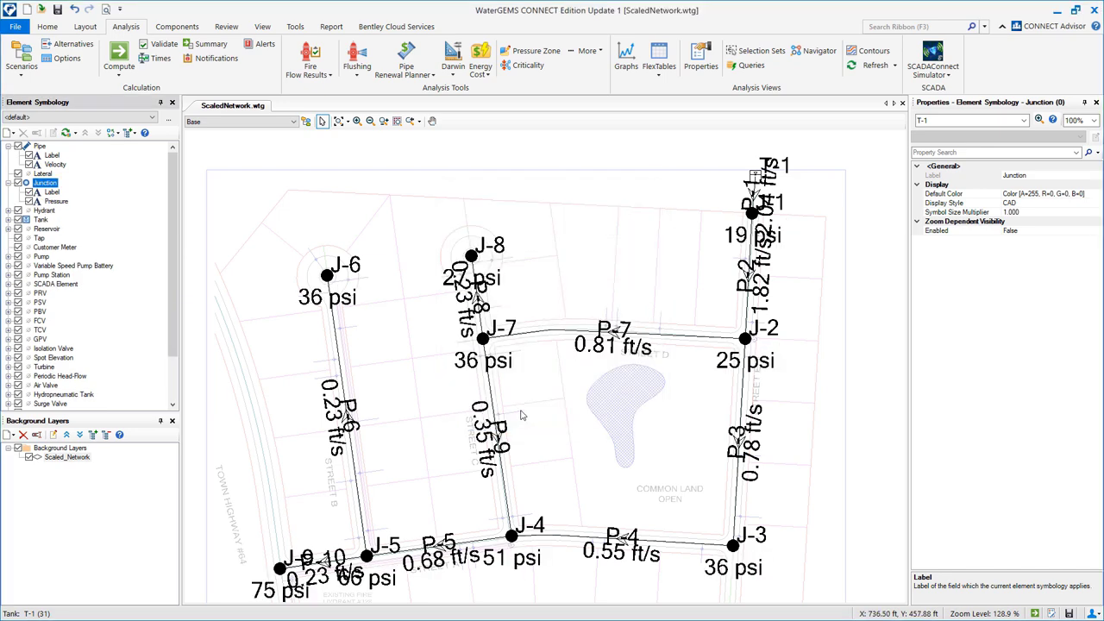
left_click(327, 276)
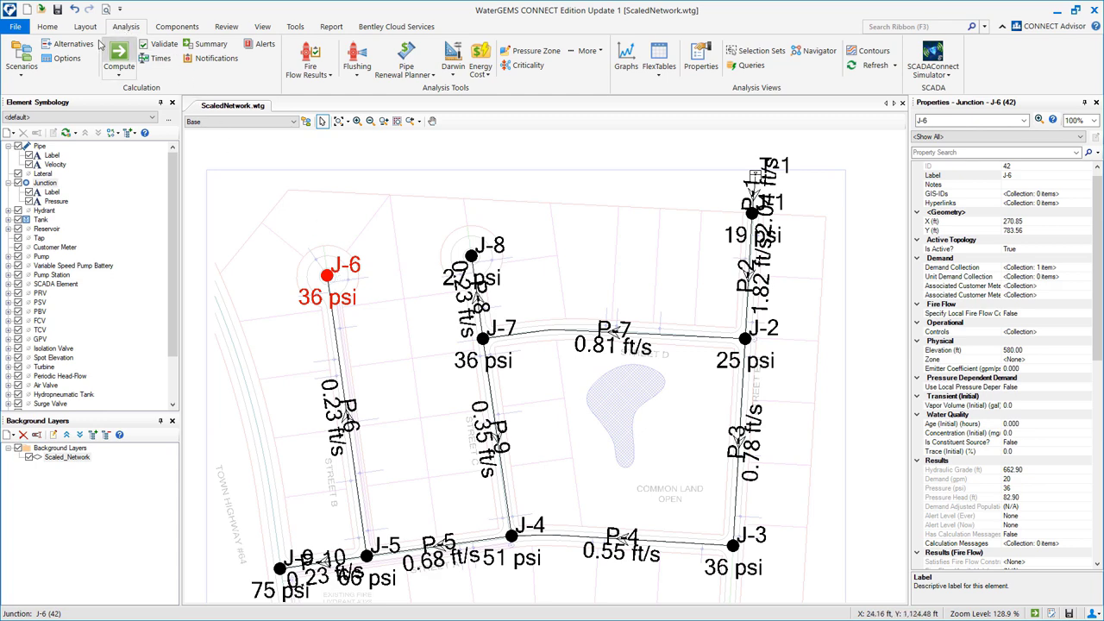
Create a child alternative under Base Demand named 'Fire Flow at J-6'.
left_click(72, 44)
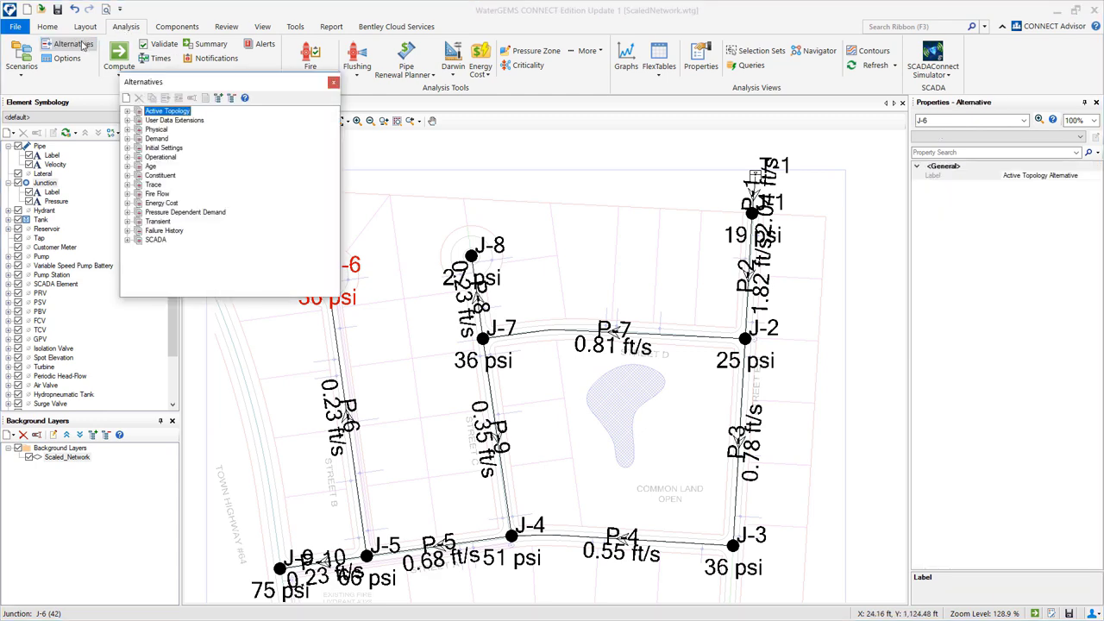
left_click(128, 139)
right_click(176, 151)
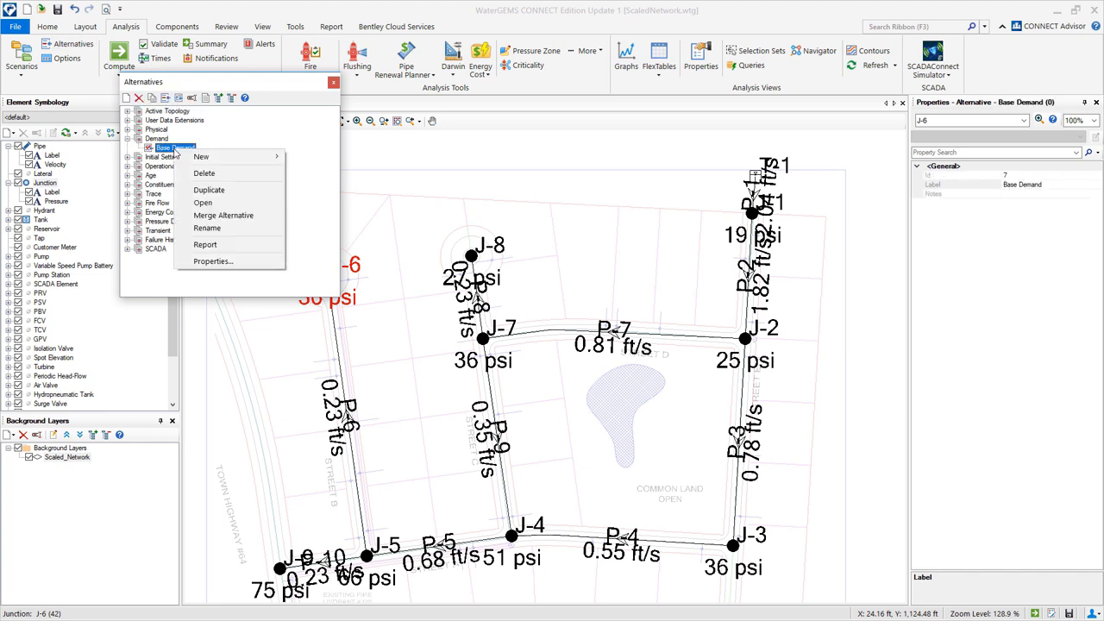
mouse_move(211, 157)
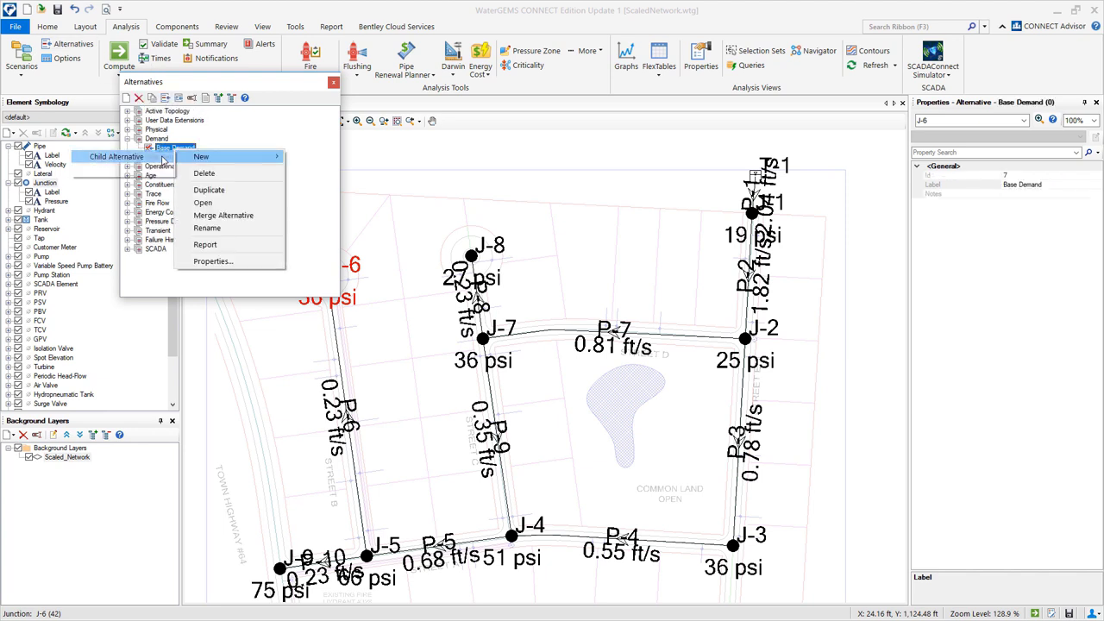
left_click(164, 160)
left_click(195, 157)
type("Fire Flow at J-6")
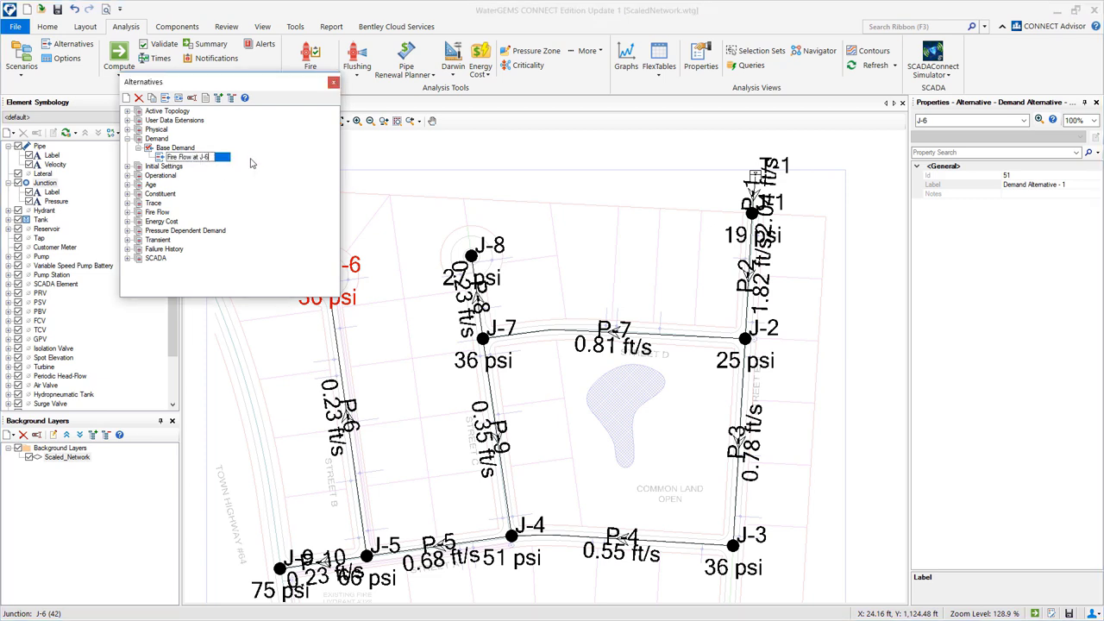
key("Return")
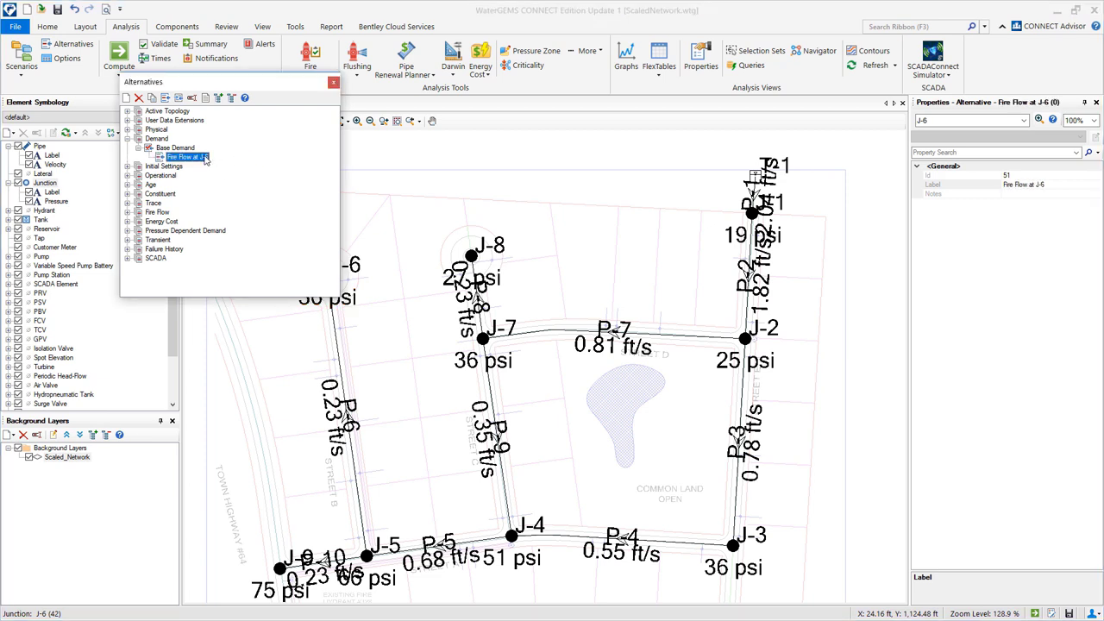
In Fire Flow at J-6, edit junction J-6's base demand so it holds local data.
double_click(186, 157)
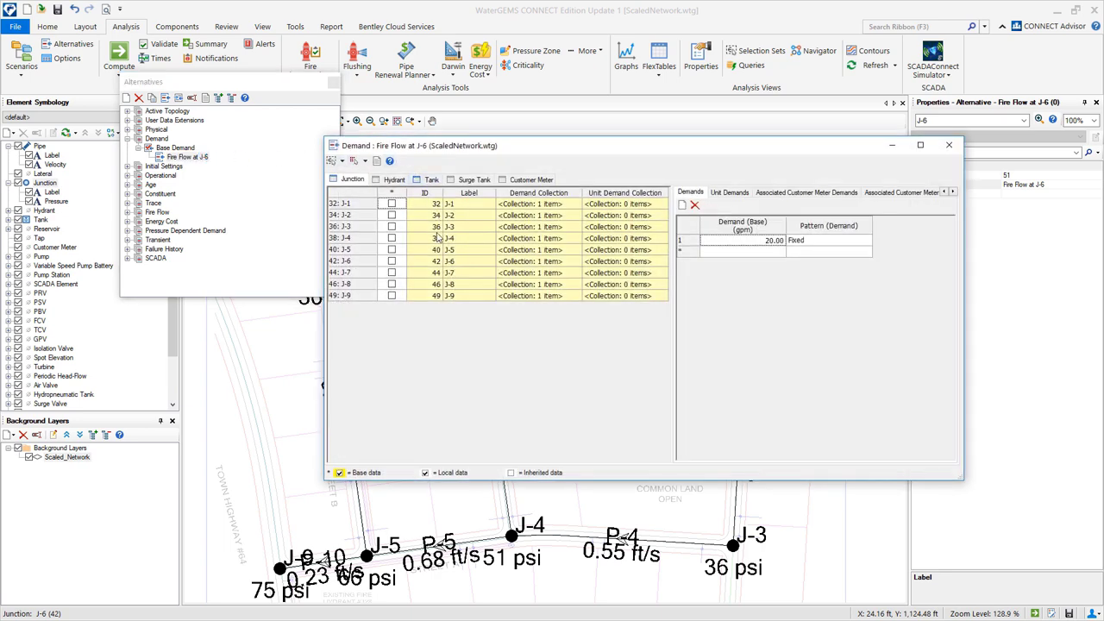
left_click(461, 262)
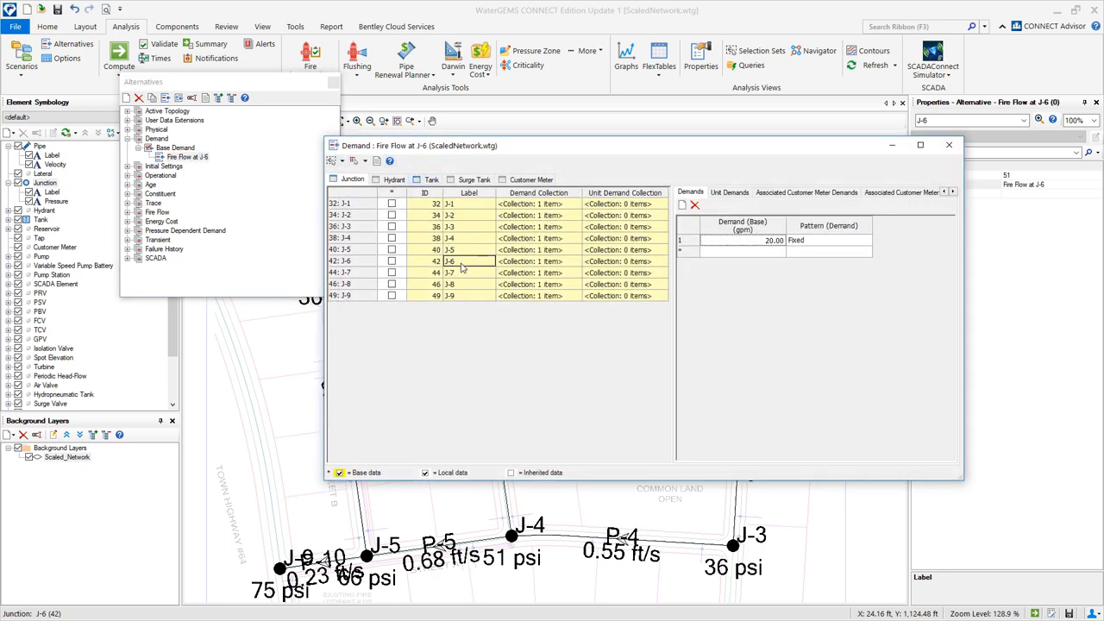
left_click(739, 240)
type("1000")
left_click(392, 261)
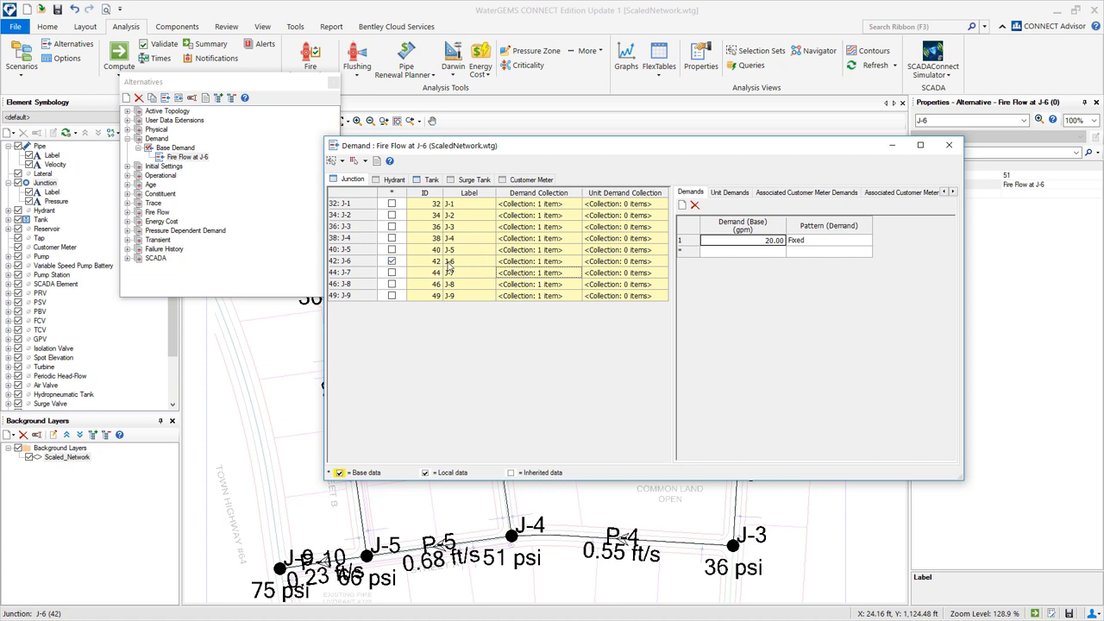
left_click(951, 144)
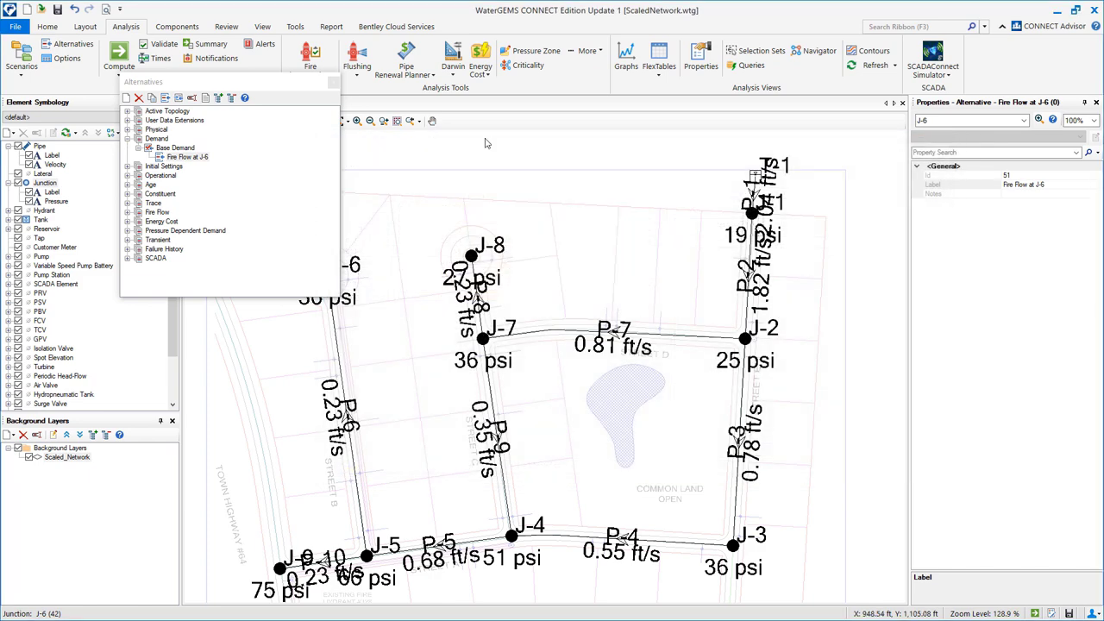
Create a child scenario of Base named 'Fire Flow at J-6'.
left_click(333, 82)
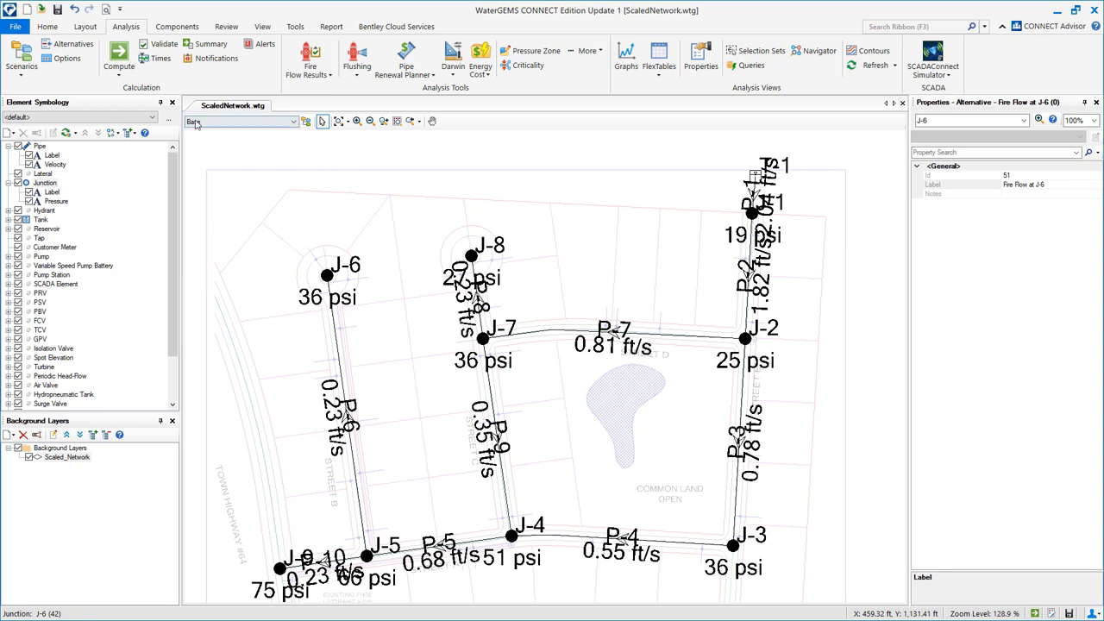
left_click(21, 56)
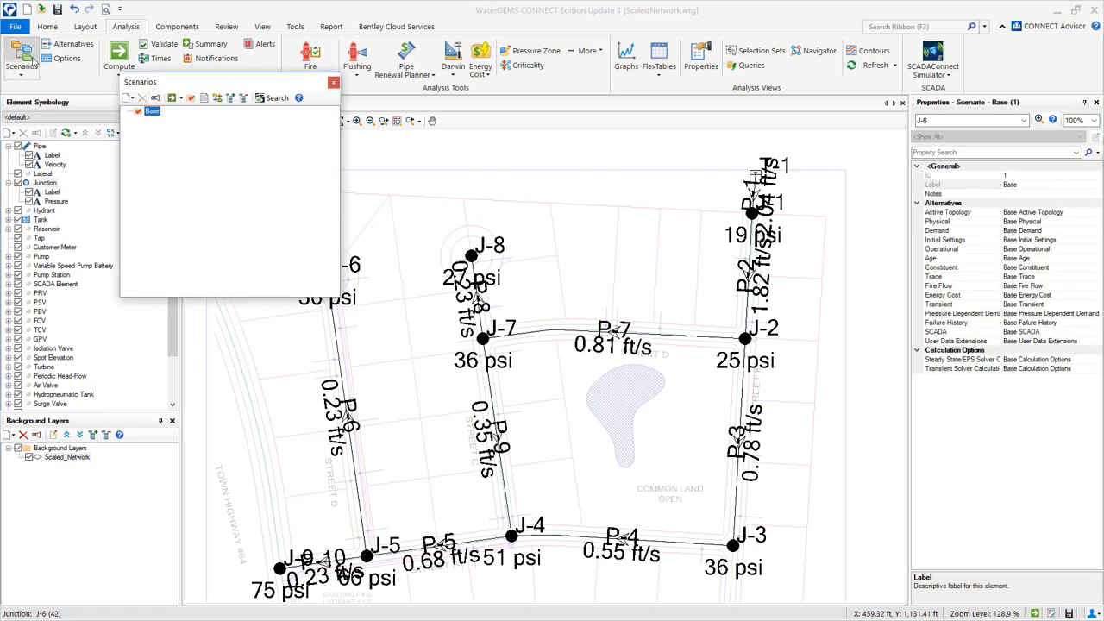
right_click(152, 114)
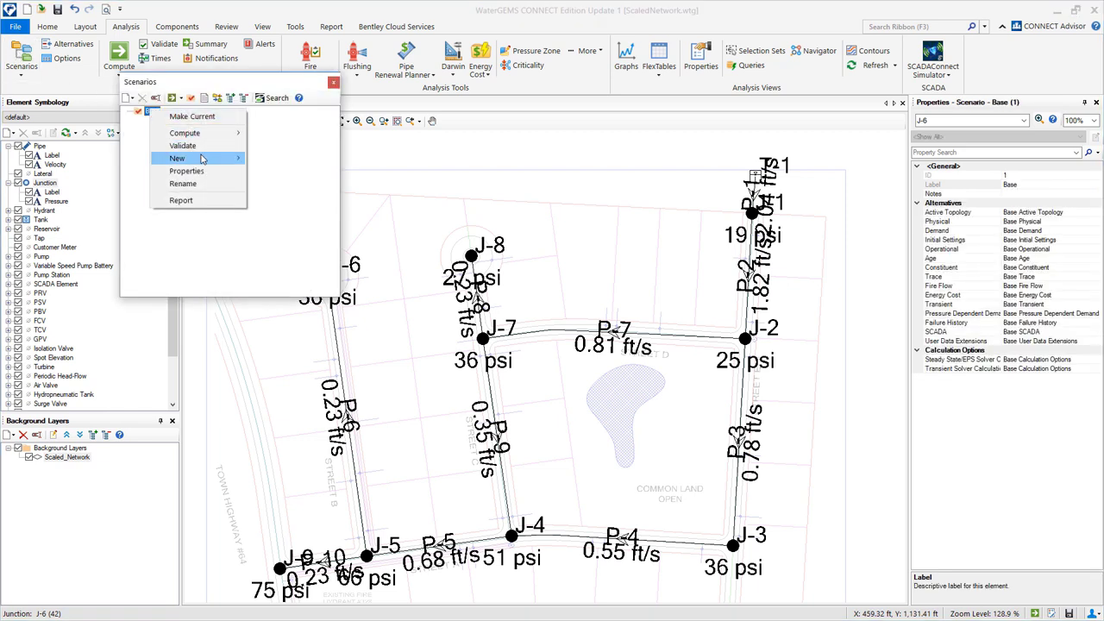
mouse_move(203, 159)
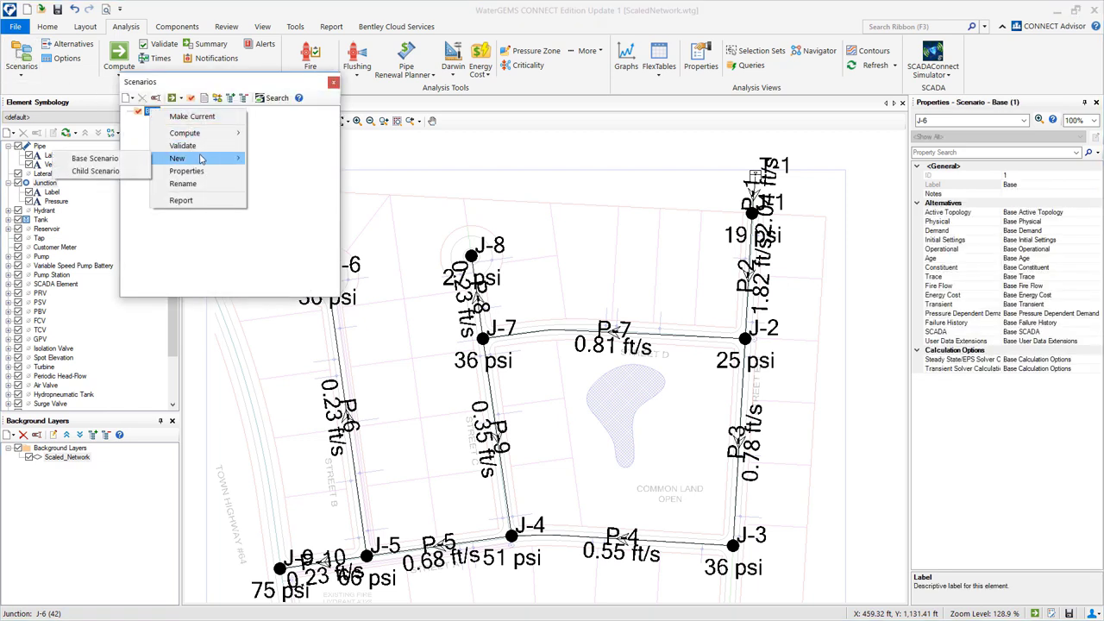
left_click(131, 171)
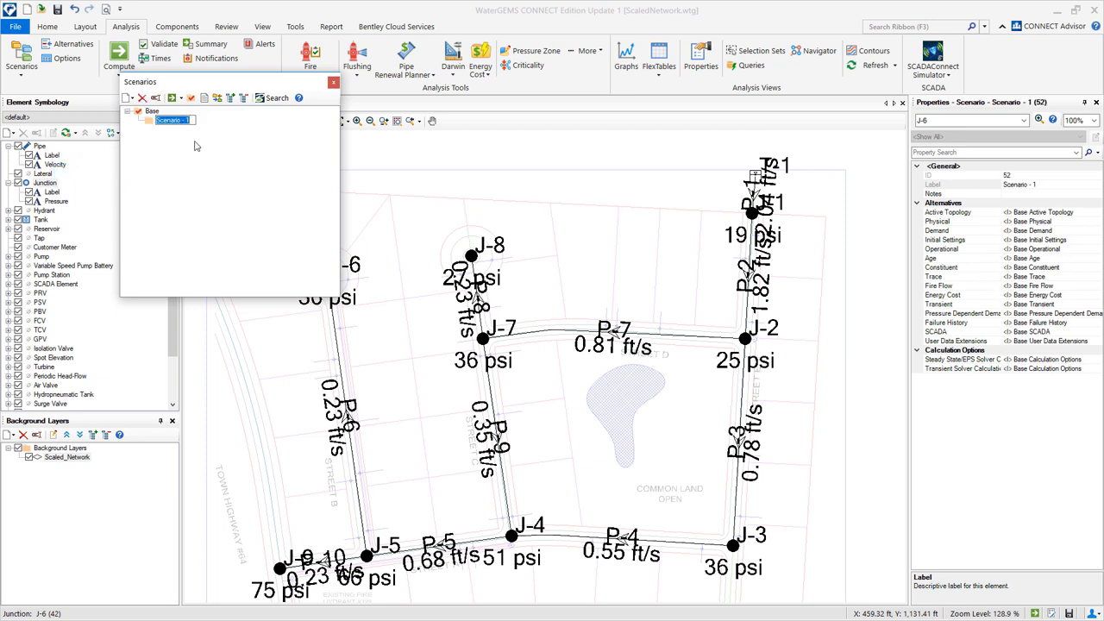
type("Fire Flow at J-6")
key("Return")
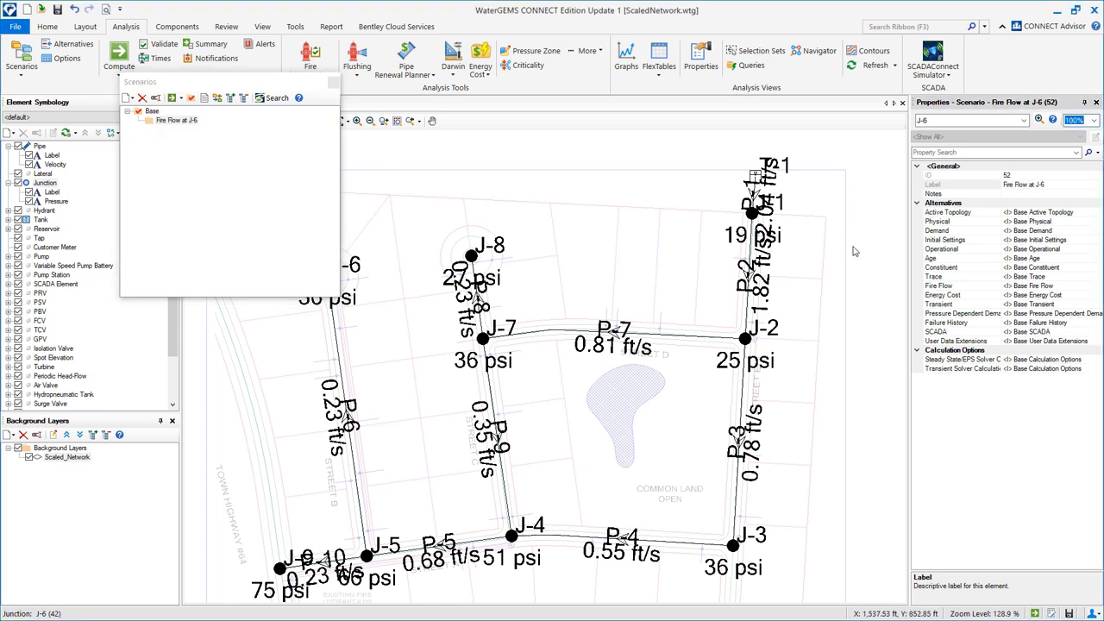
Give the scenario the Fire Flow at J-6 demand alternative and make it current.
left_click(1066, 232)
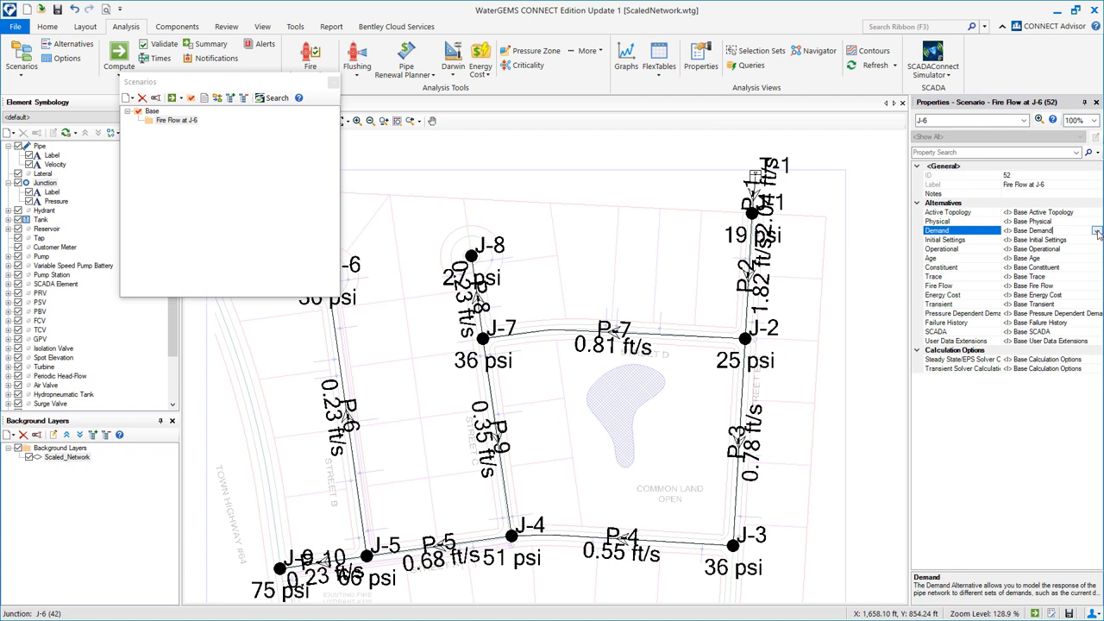
left_click(1096, 231)
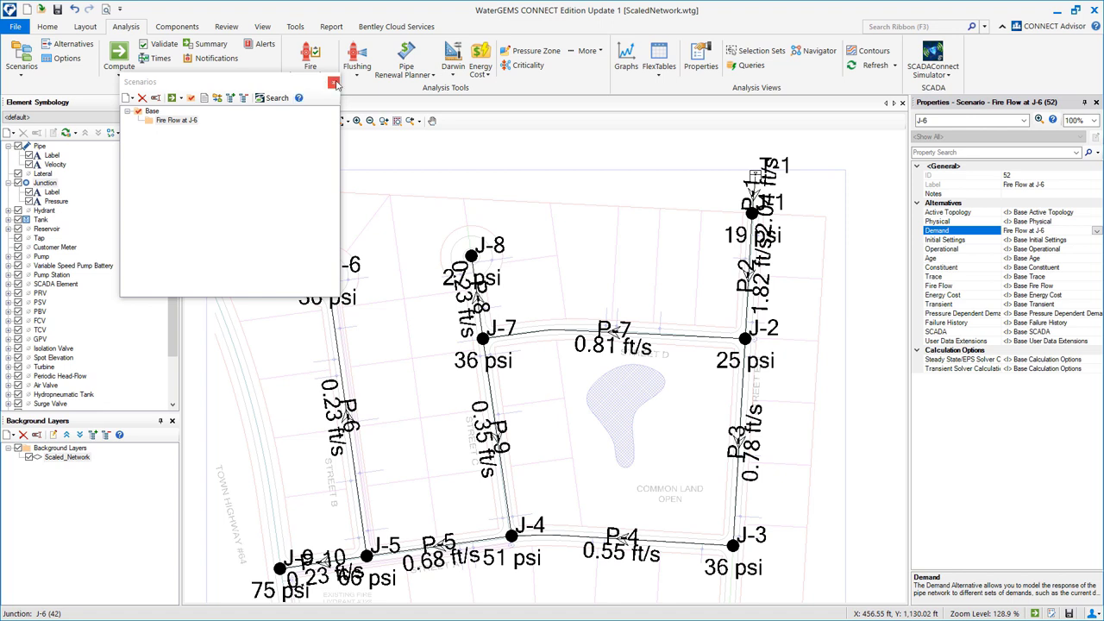
left_click(180, 122)
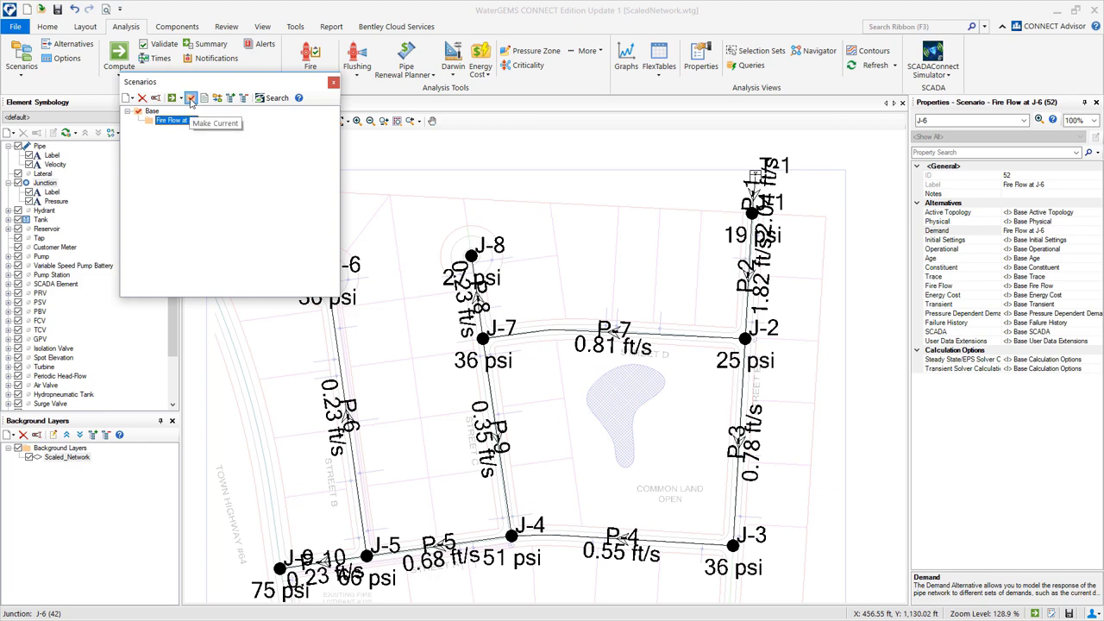
left_click(191, 98)
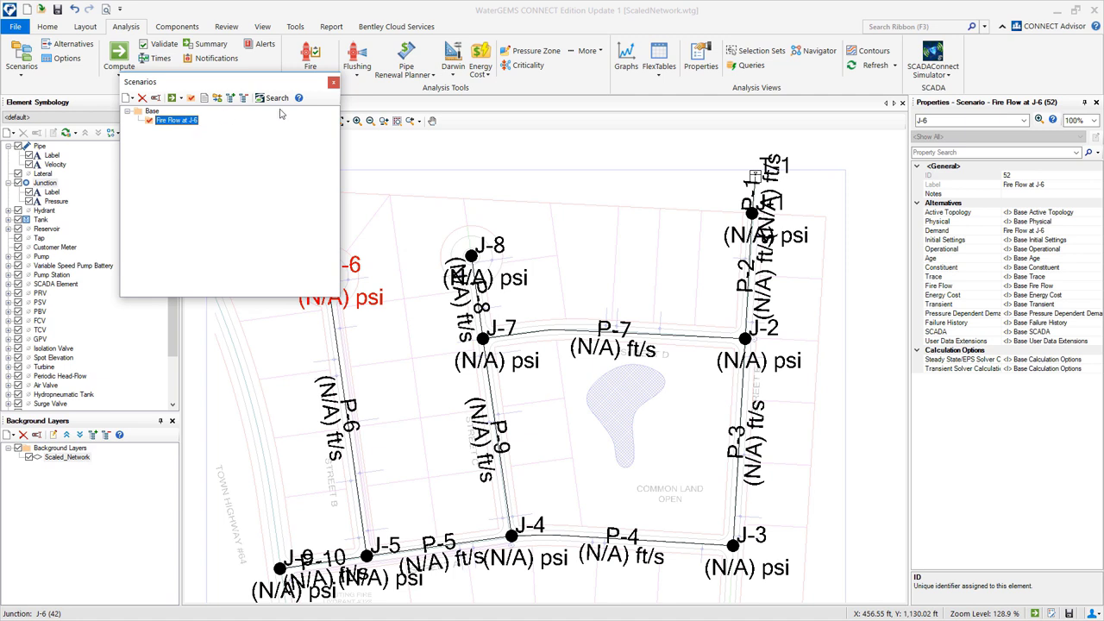
left_click(333, 83)
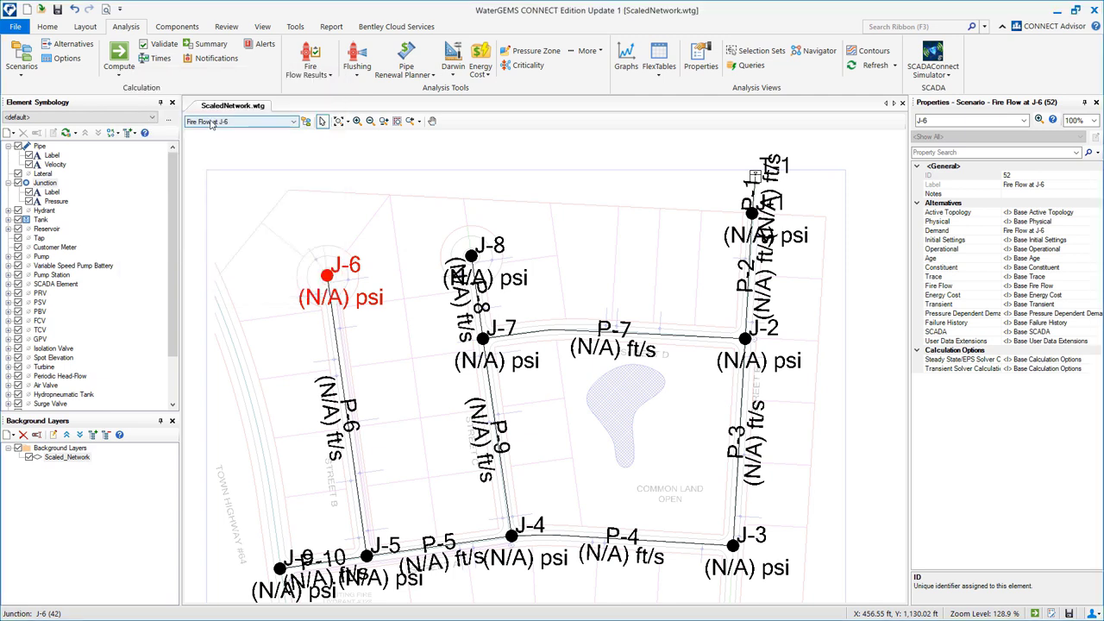
left_click(263, 123)
Compute Fire Flow at J-6, showing -22 psi at J-6 and a low-pressure warning.
left_click(250, 145)
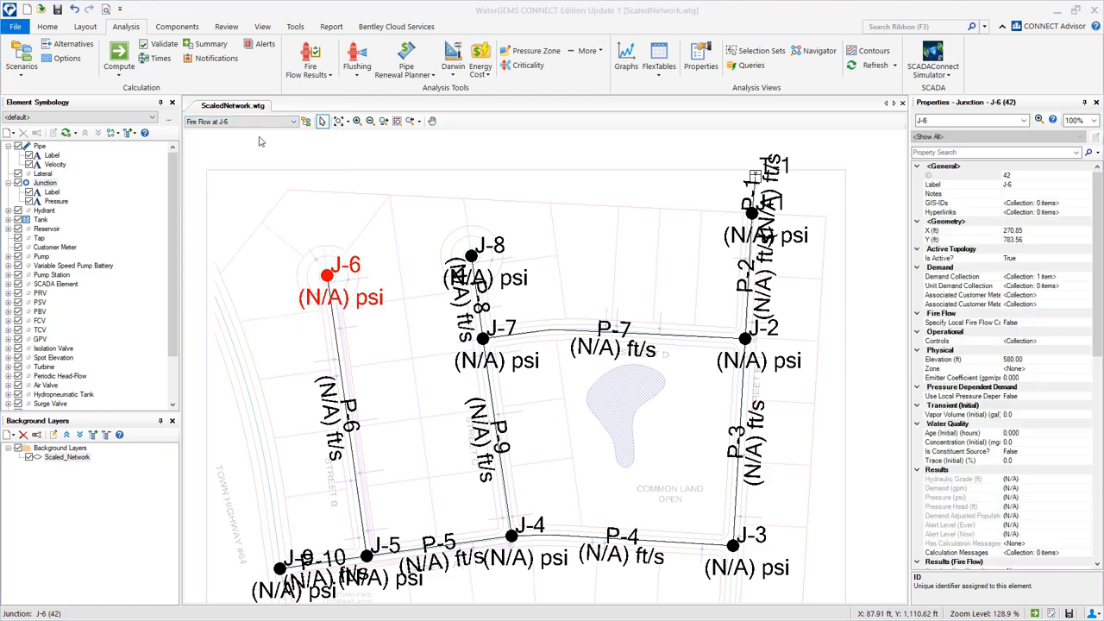
left_click(120, 55)
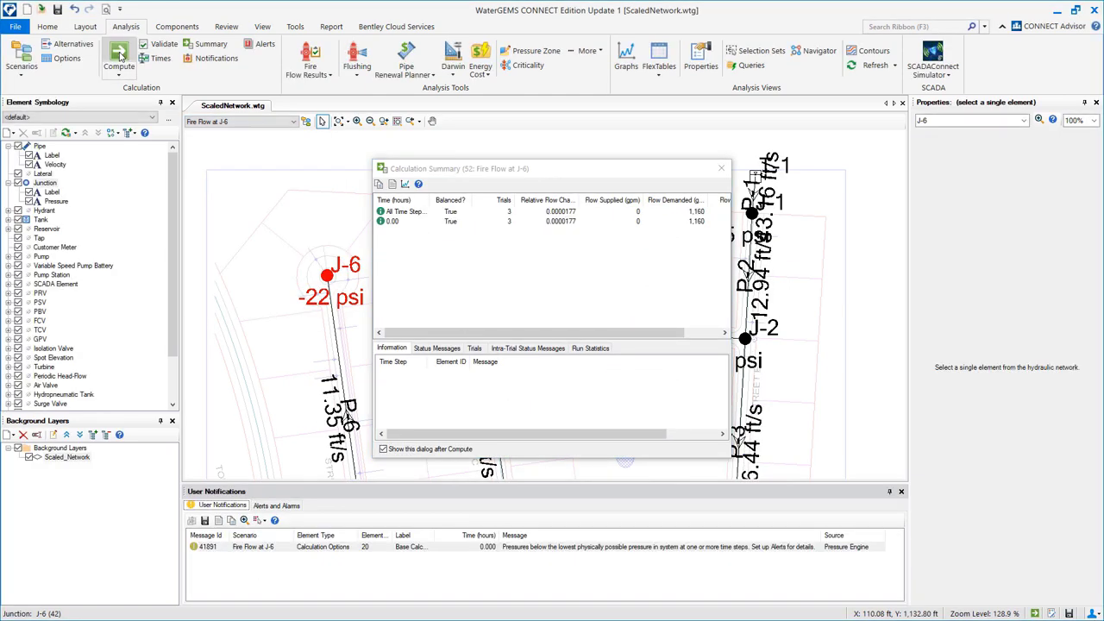
left_click_drag(619, 332, 655, 333)
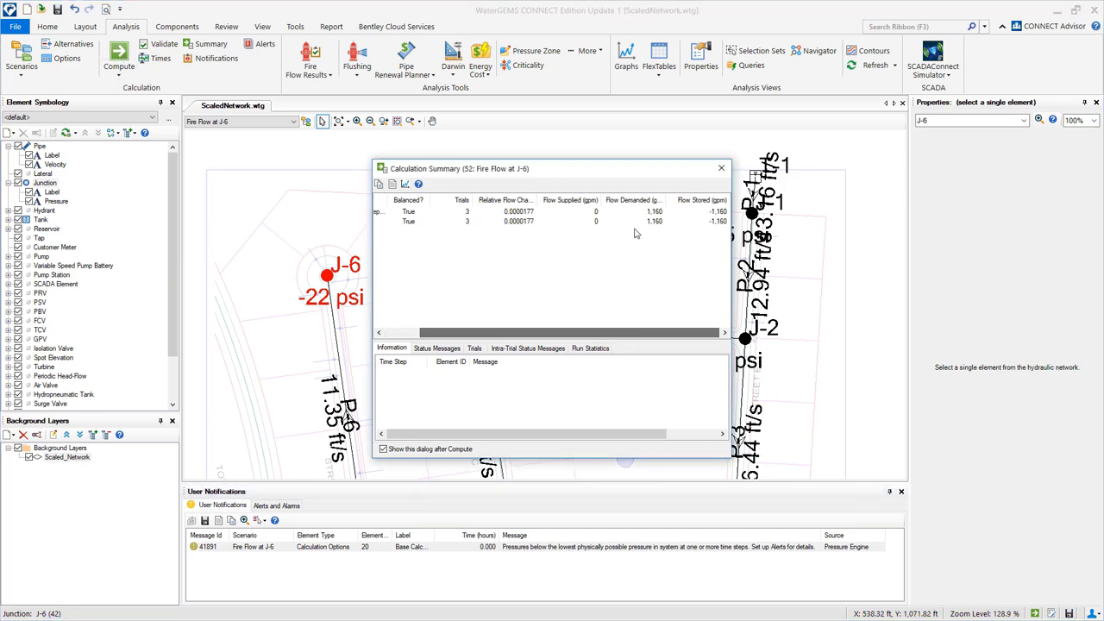
left_click(721, 168)
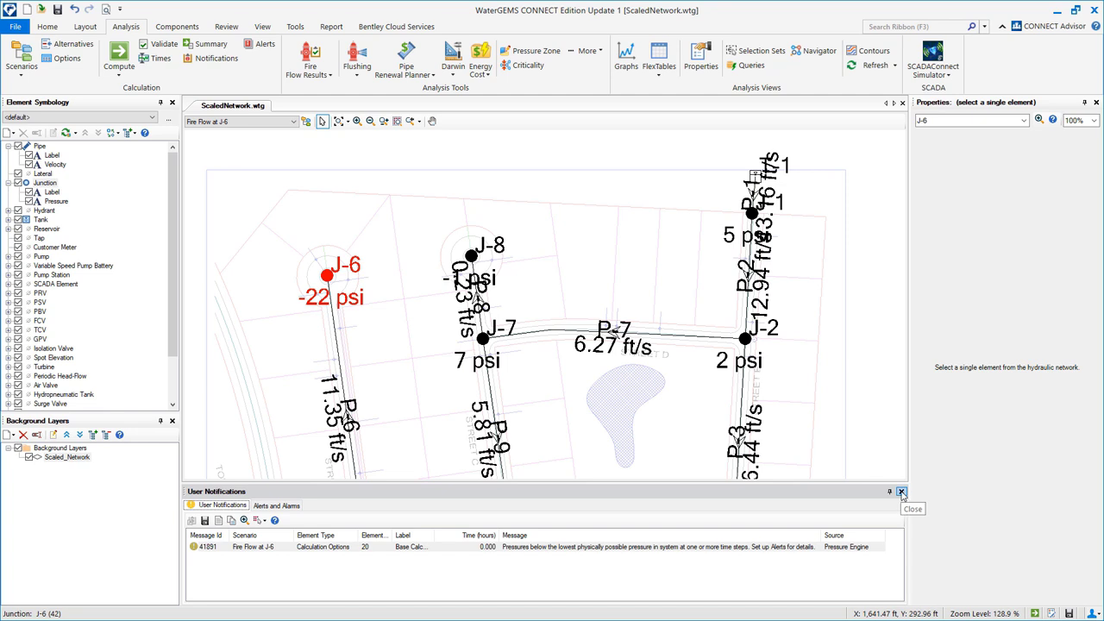
left_click(658, 58)
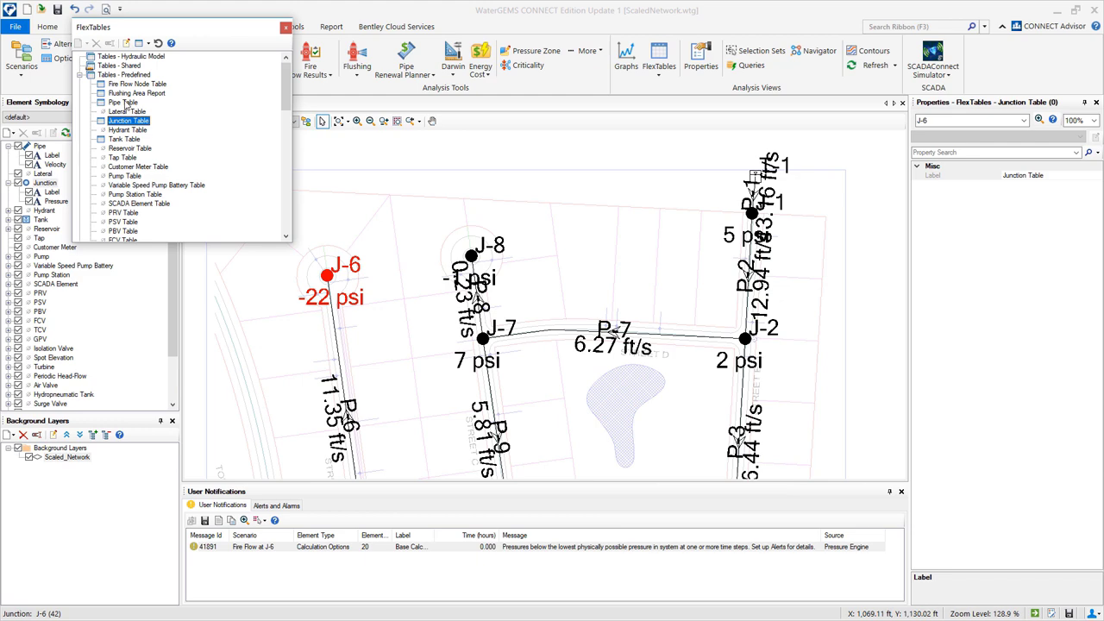
double_click(127, 102)
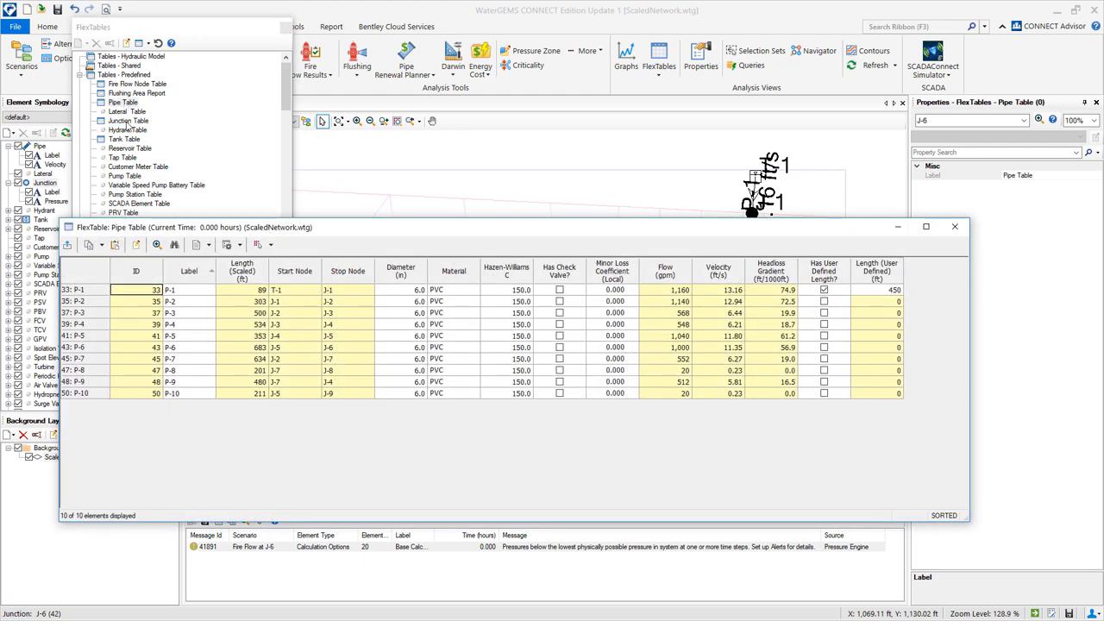
double_click(128, 122)
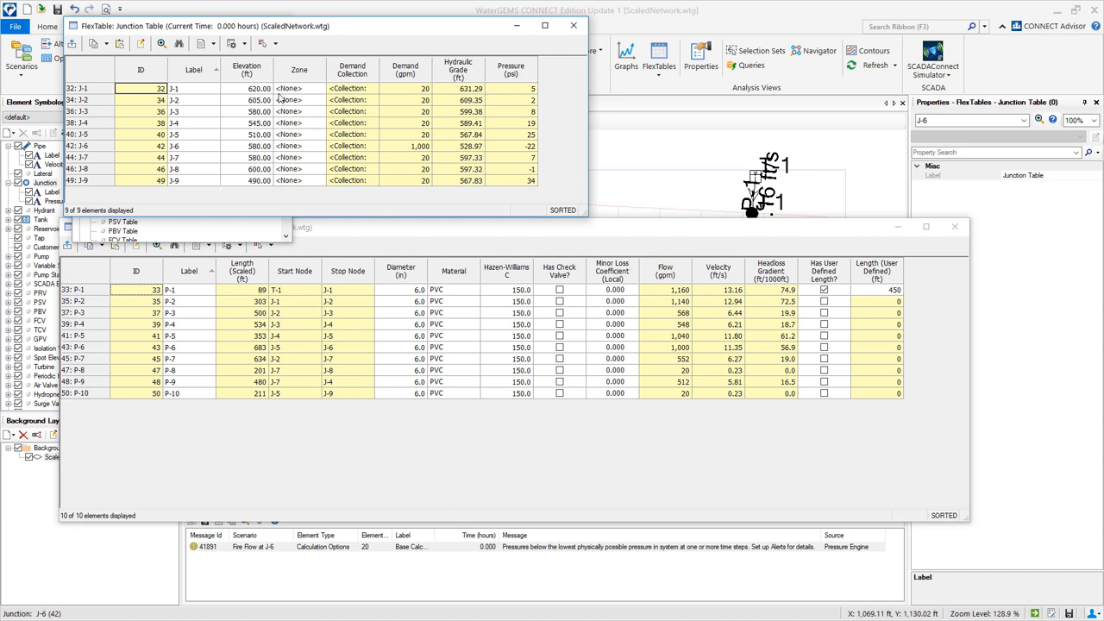
left_click(573, 25)
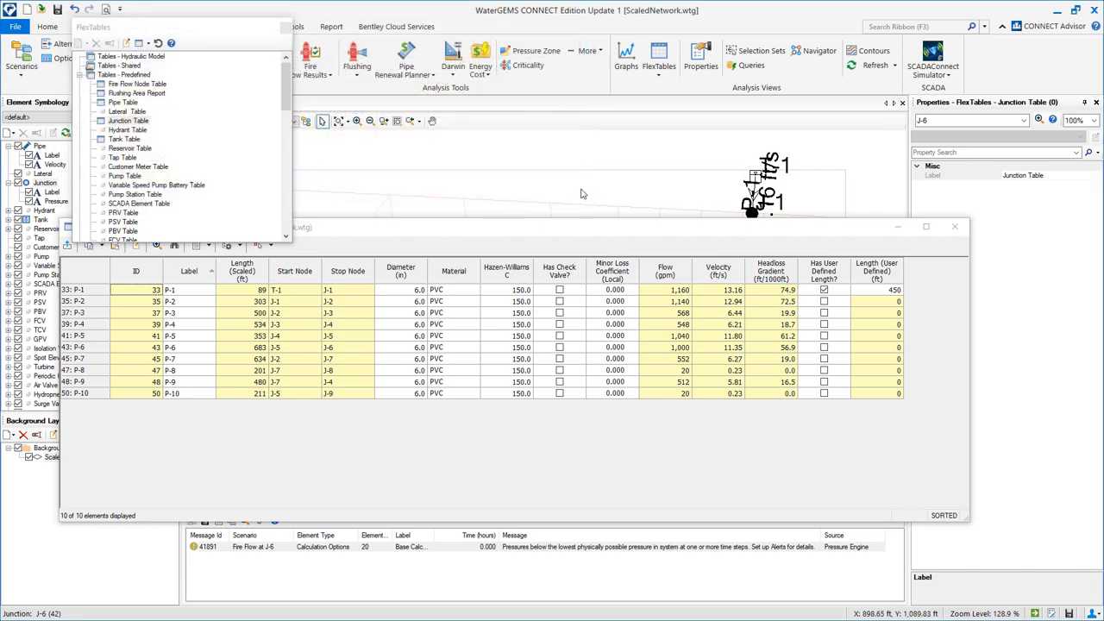
left_click(954, 226)
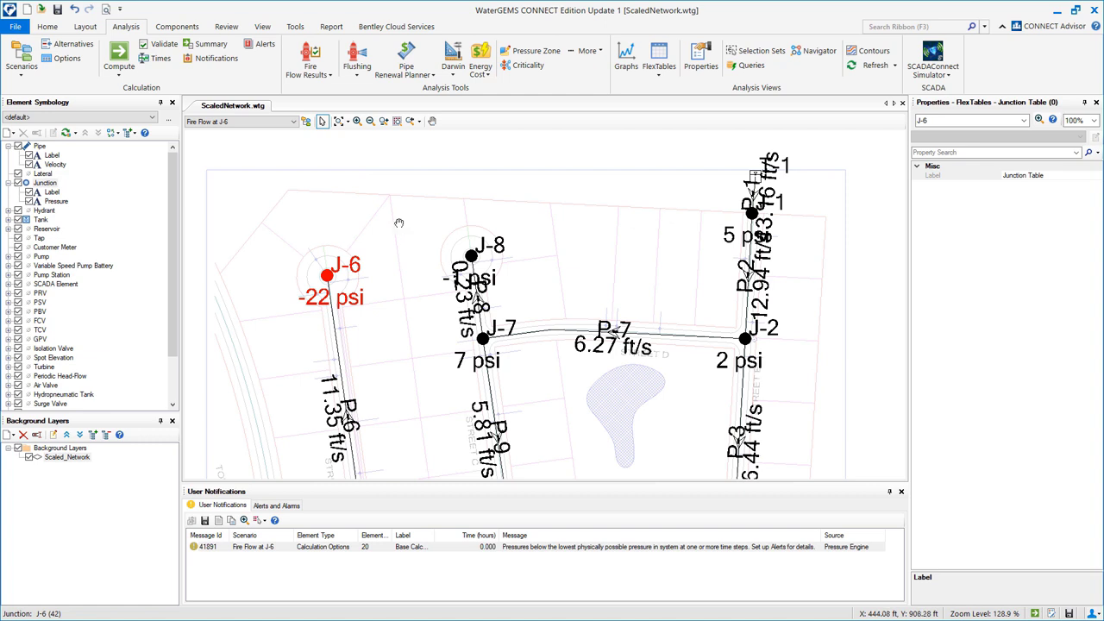
Close notifications, hide pipe velocity labels, and start selecting the path at J-6, J-5, P-6.
left_click(901, 490)
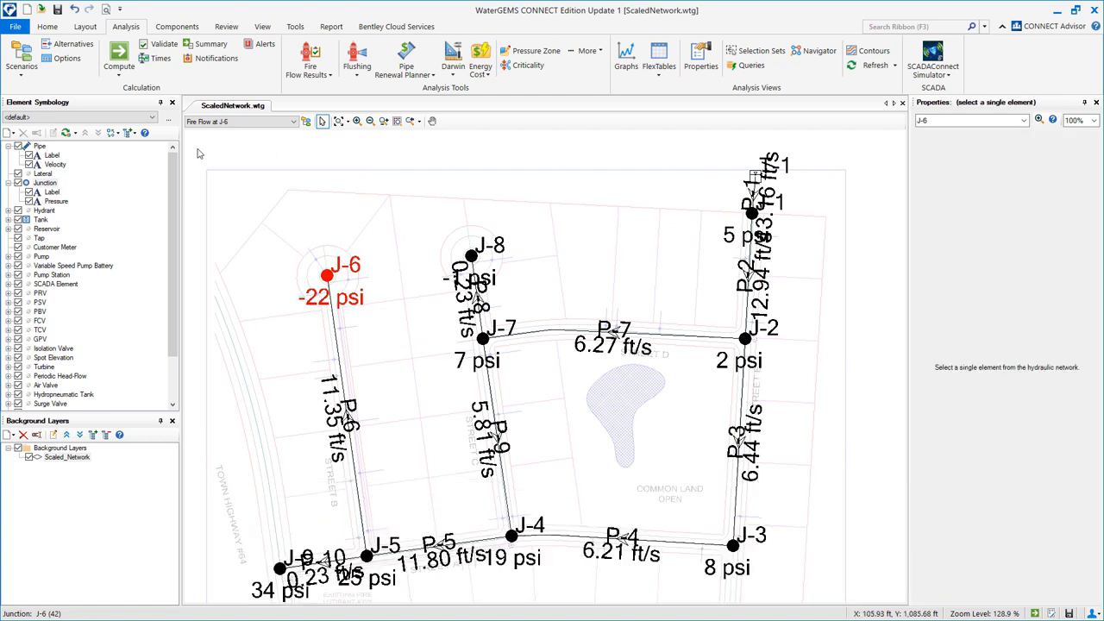
left_click(30, 165)
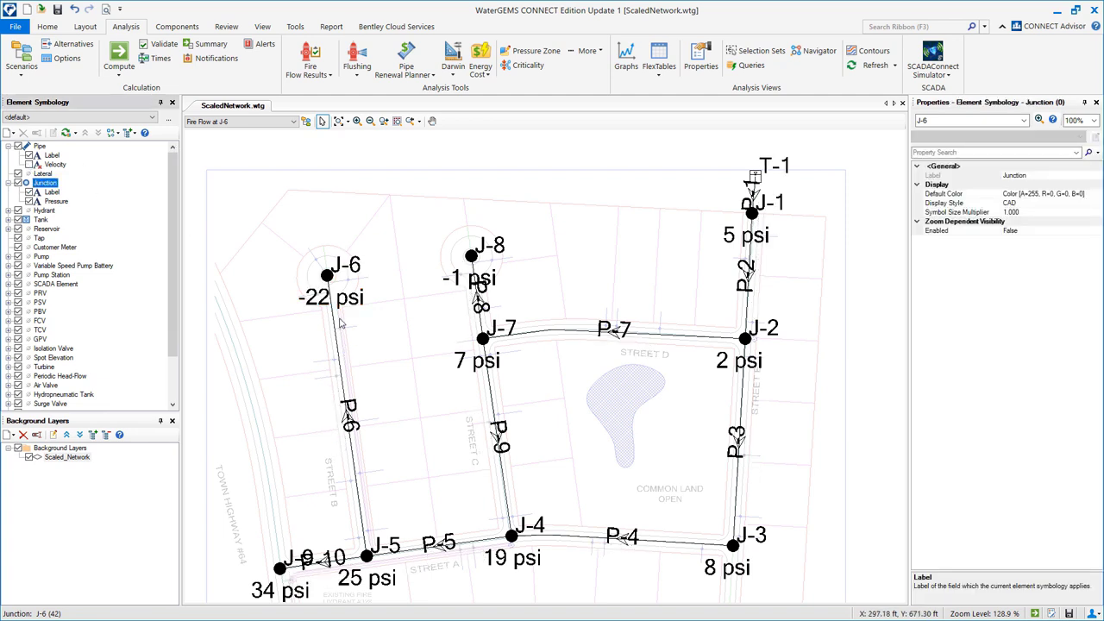
left_click(330, 281)
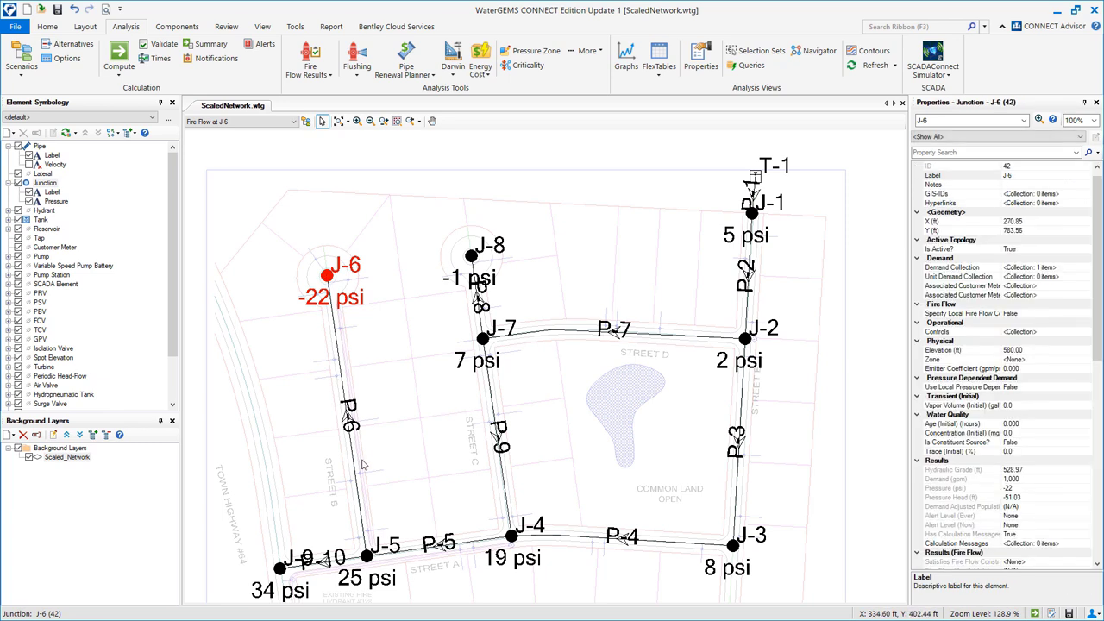
left_click(367, 556, "ctrl")
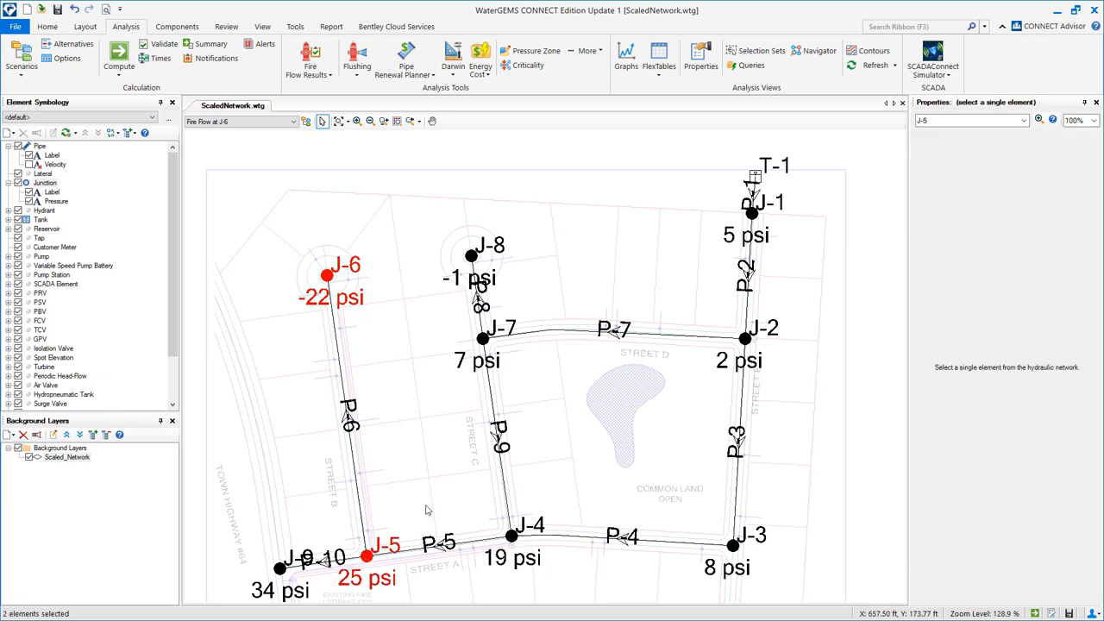
left_click(350, 440, "ctrl")
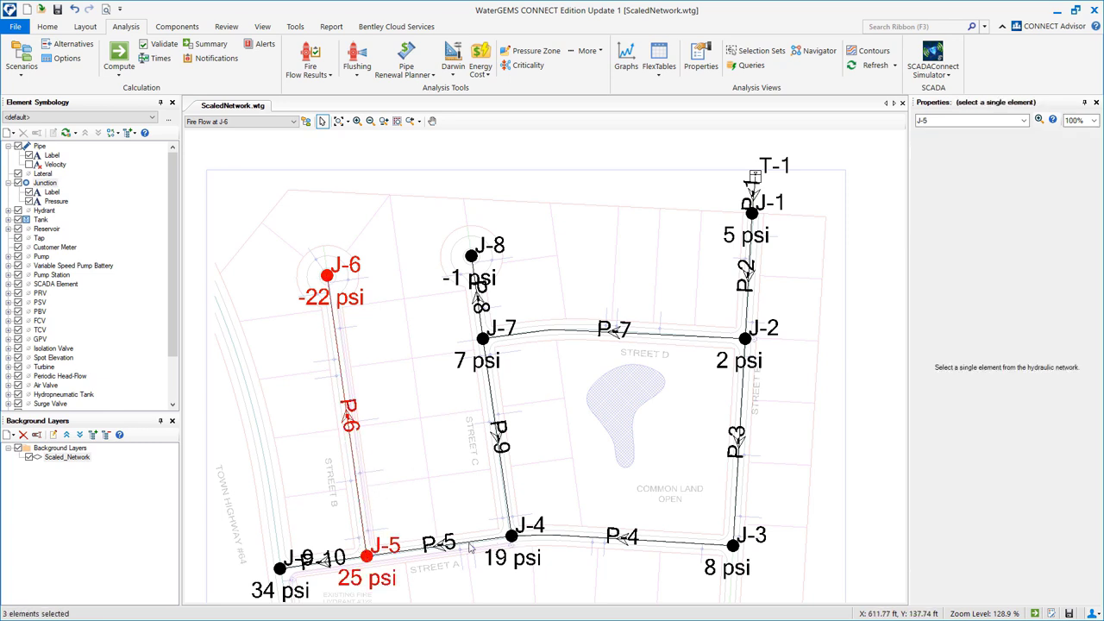
Extend the path selection through P-5, J-4, P-4, P-2, P-1, P-7, P-9, then clear it.
left_click(470, 544, "ctrl")
left_click(512, 536, "ctrl")
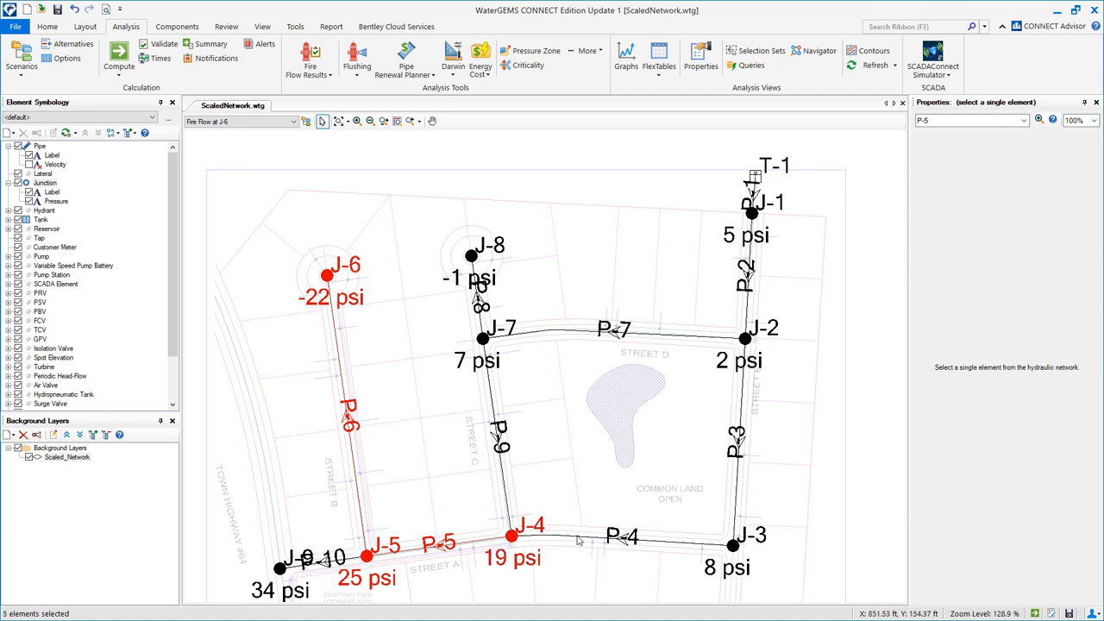
left_click(601, 542, "ctrl")
left_click(749, 308, "ctrl")
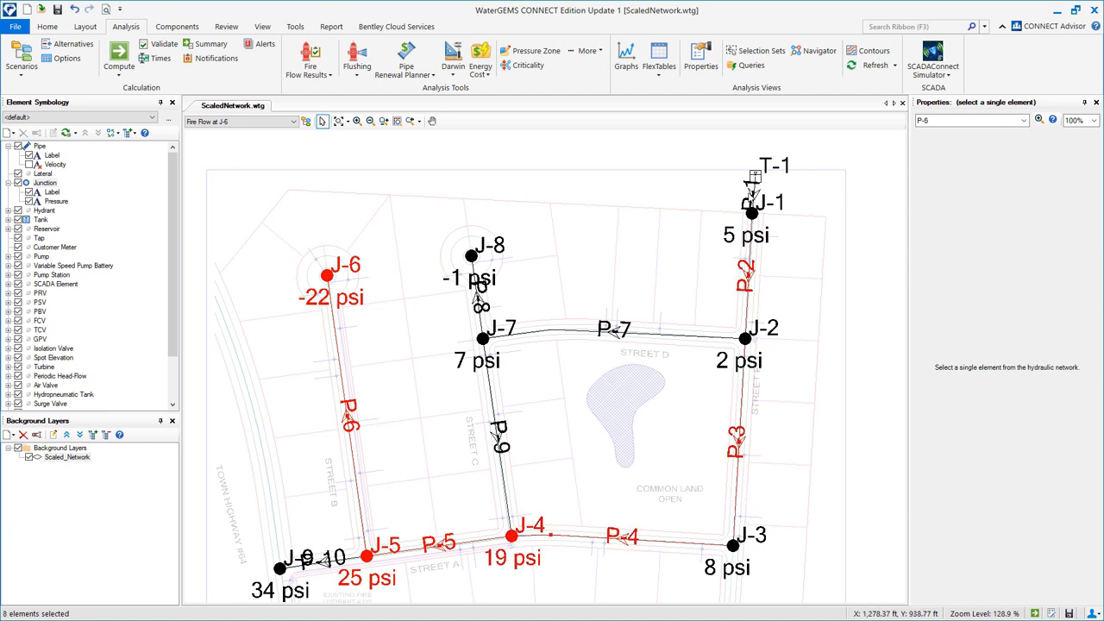
left_click(752, 194, "ctrl")
left_click(617, 336, "ctrl")
left_click(497, 427, "ctrl")
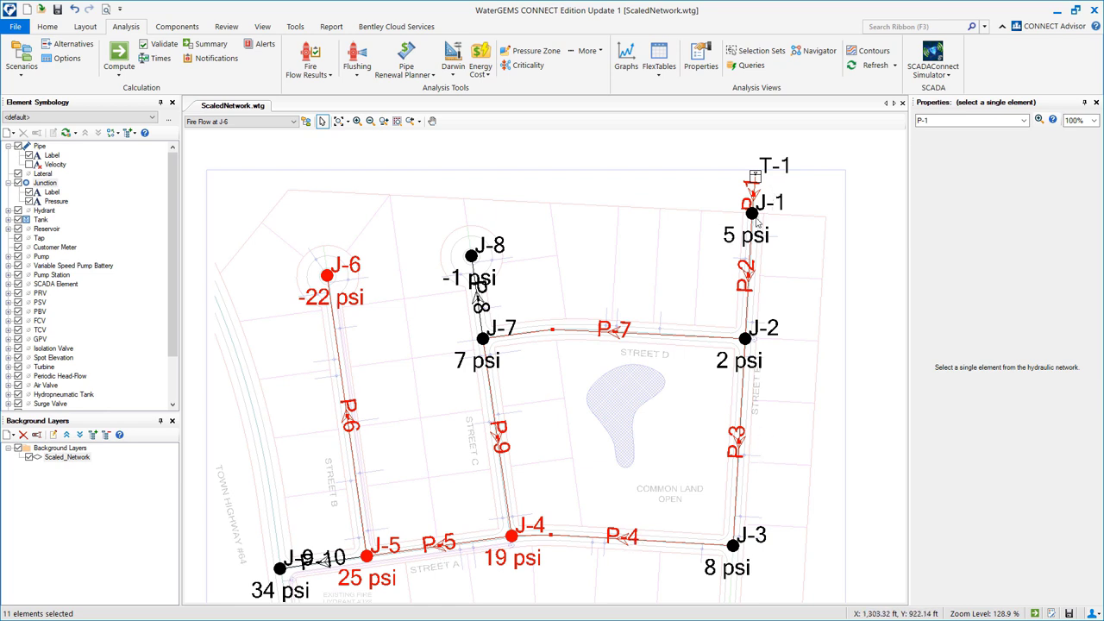
left_click(509, 192)
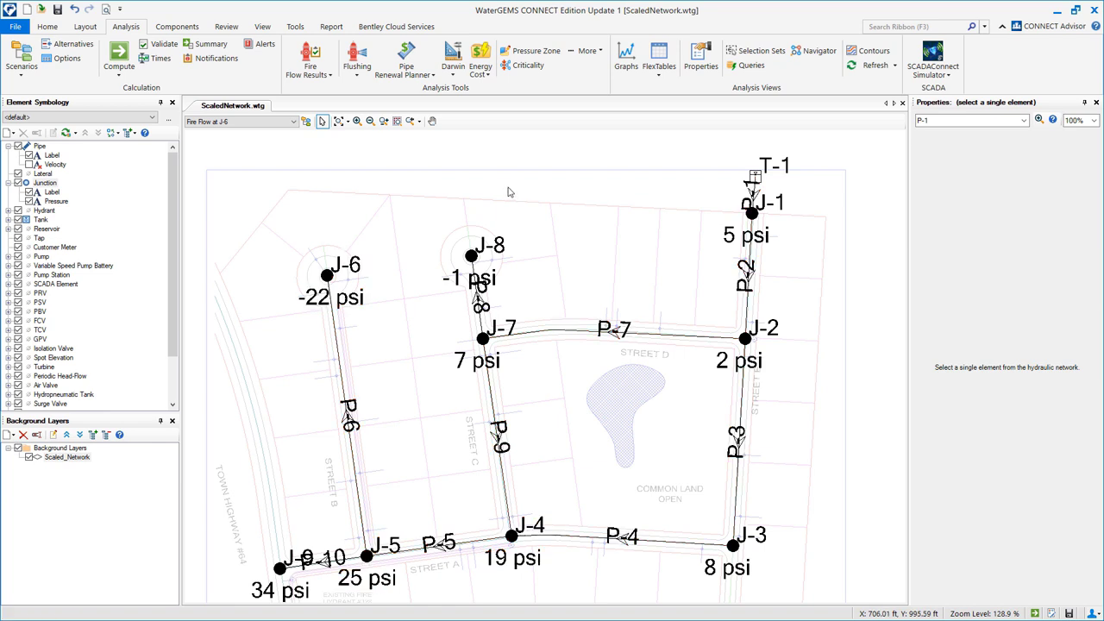
Add physical alternative 'New Diameters' under Base Physical and open its pipe table.
left_click(76, 44)
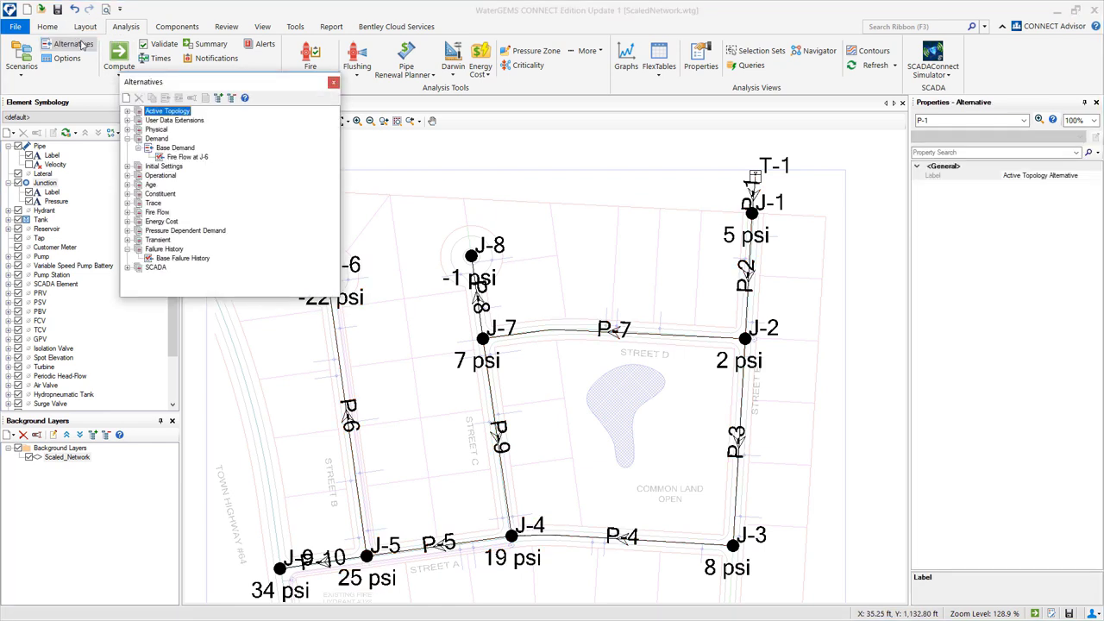
left_click(127, 130)
left_click(169, 139)
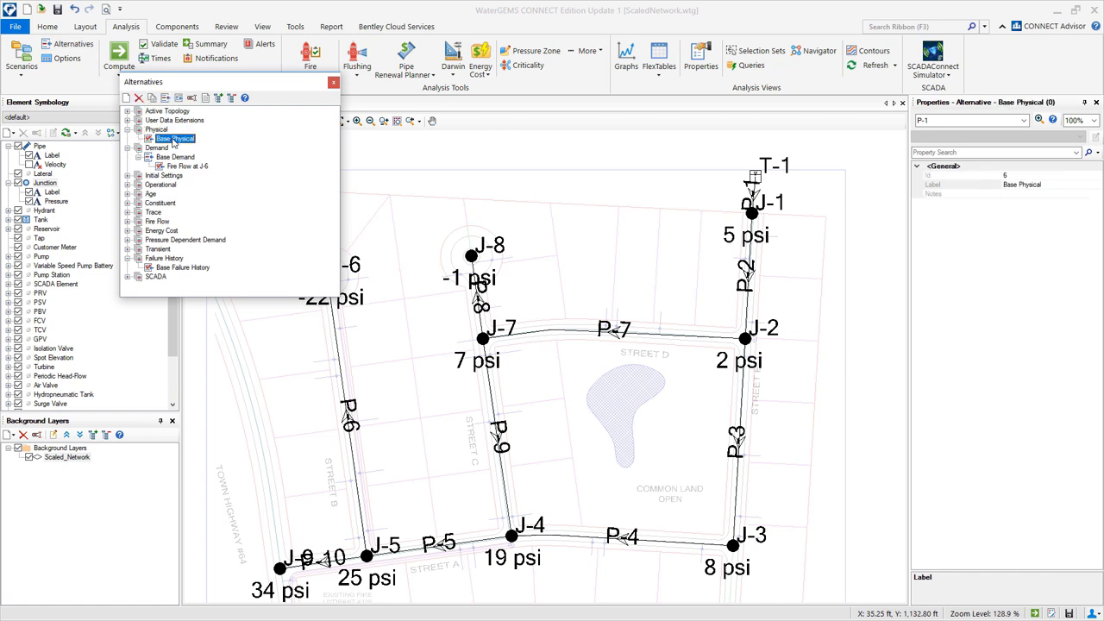
right_click(170, 139)
mouse_move(207, 149)
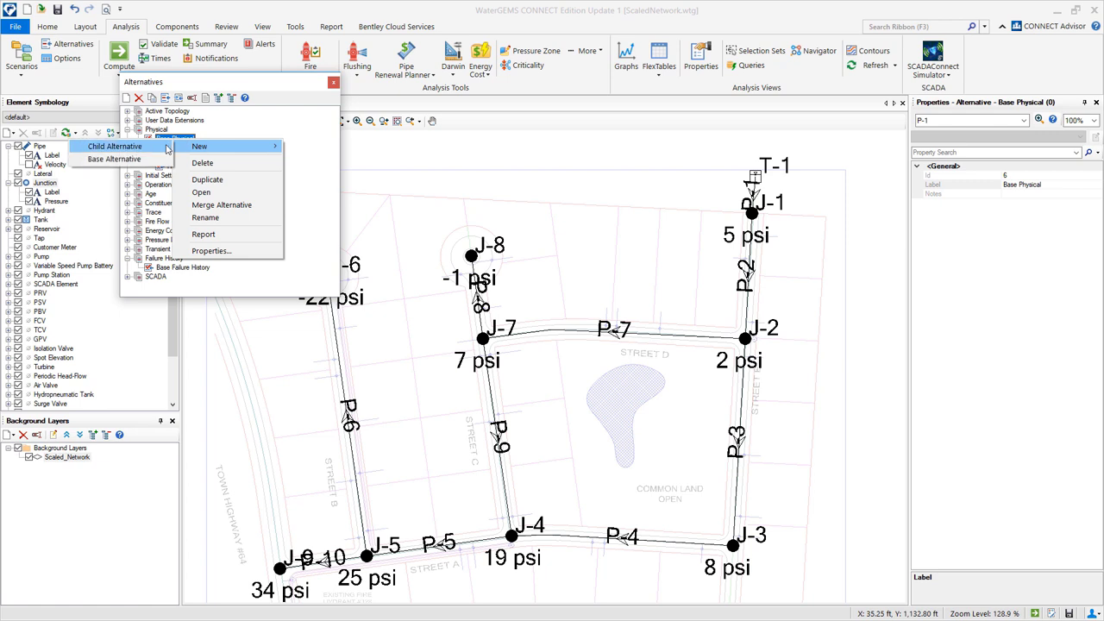
left_click(115, 147)
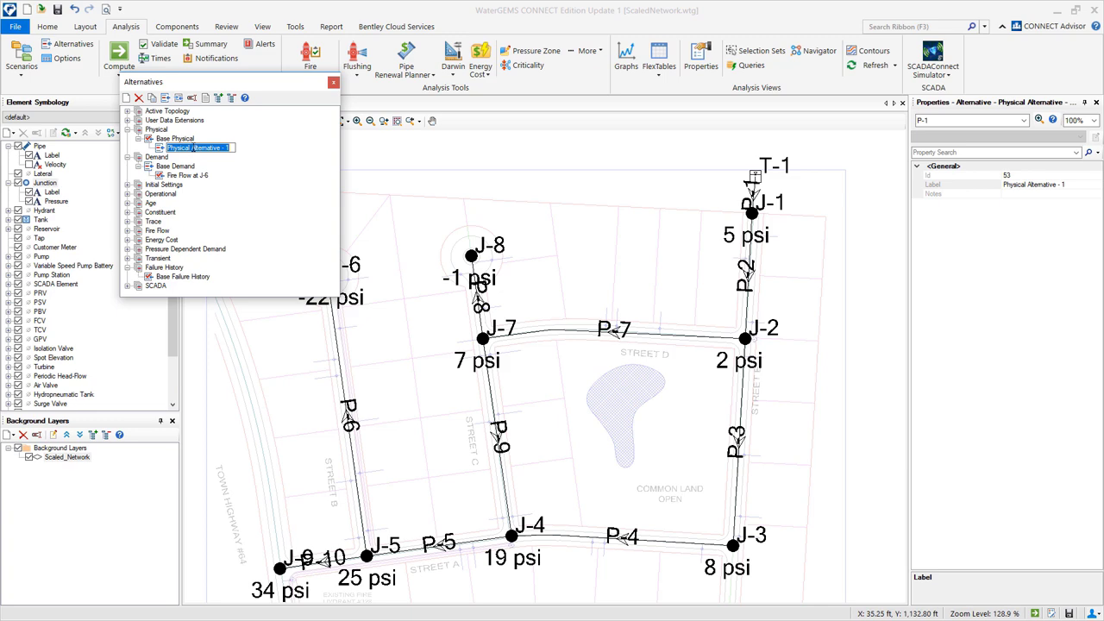
type("New Diameters")
key("Return")
double_click(205, 150)
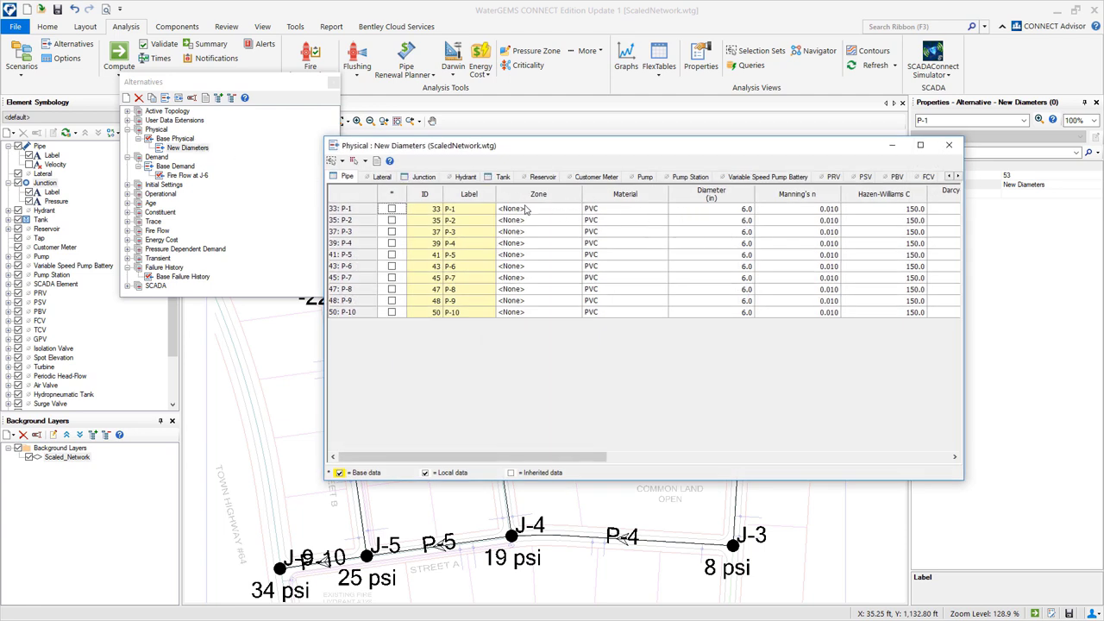
Sort the New Diameters pipe table by Label ascending.
right_click(467, 194)
mouse_move(489, 201)
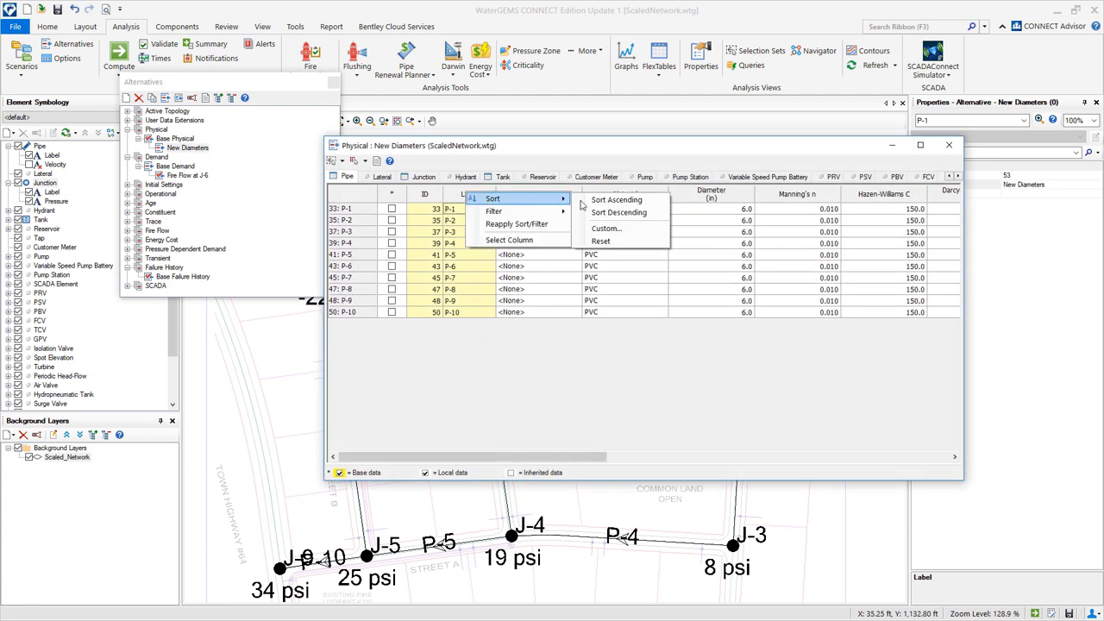
left_click(597, 204)
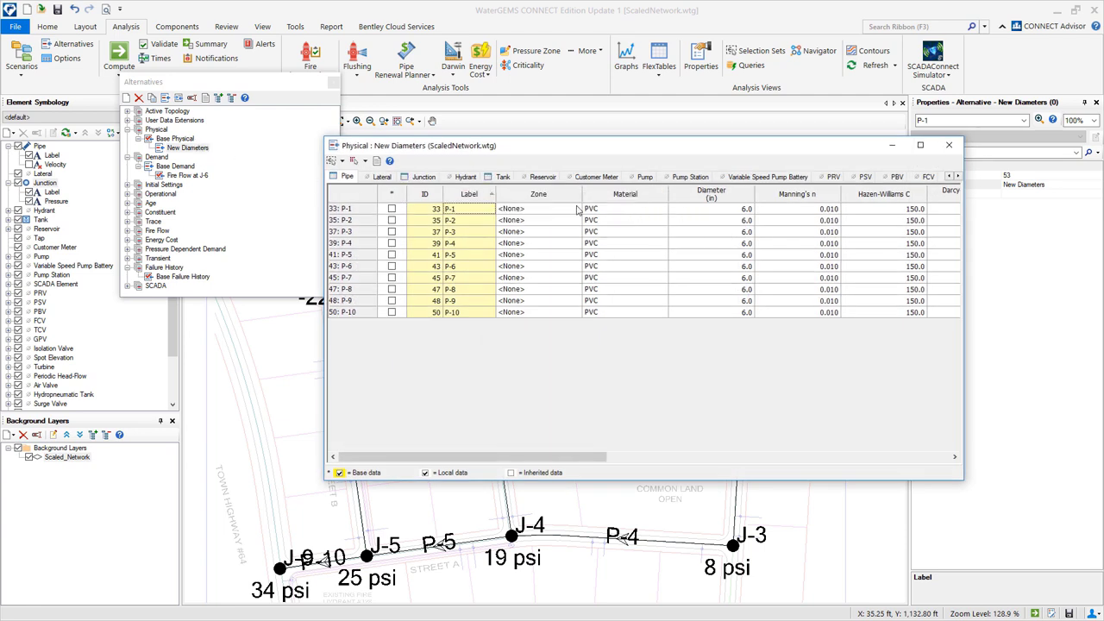
Enter diameters 10, 10, 8, 8, 8, 8 in for P-1 to P-6 and close the table.
left_click(706, 212)
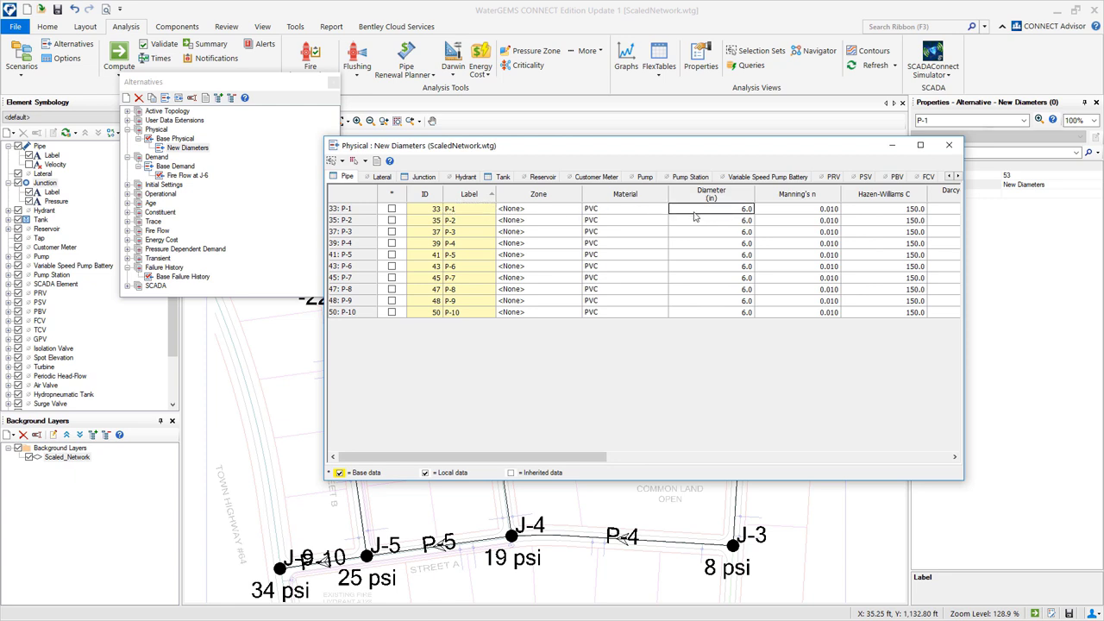
type("10")
key("Return")
type("10")
key("Return")
type("8")
key("Return")
type("8 8 8")
key("Return")
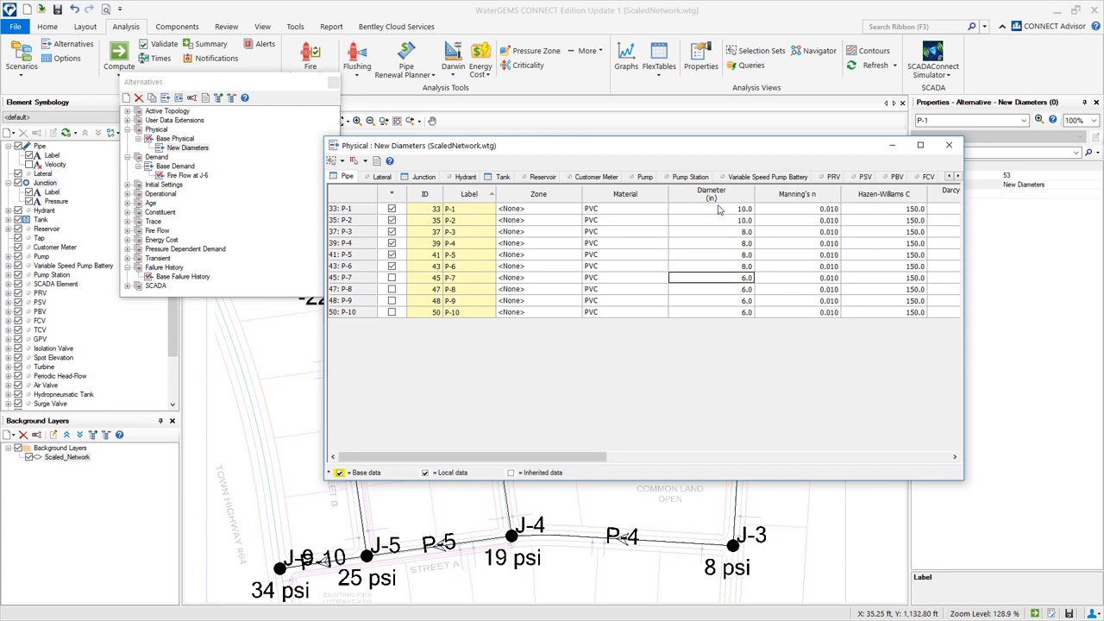
left_click(949, 147)
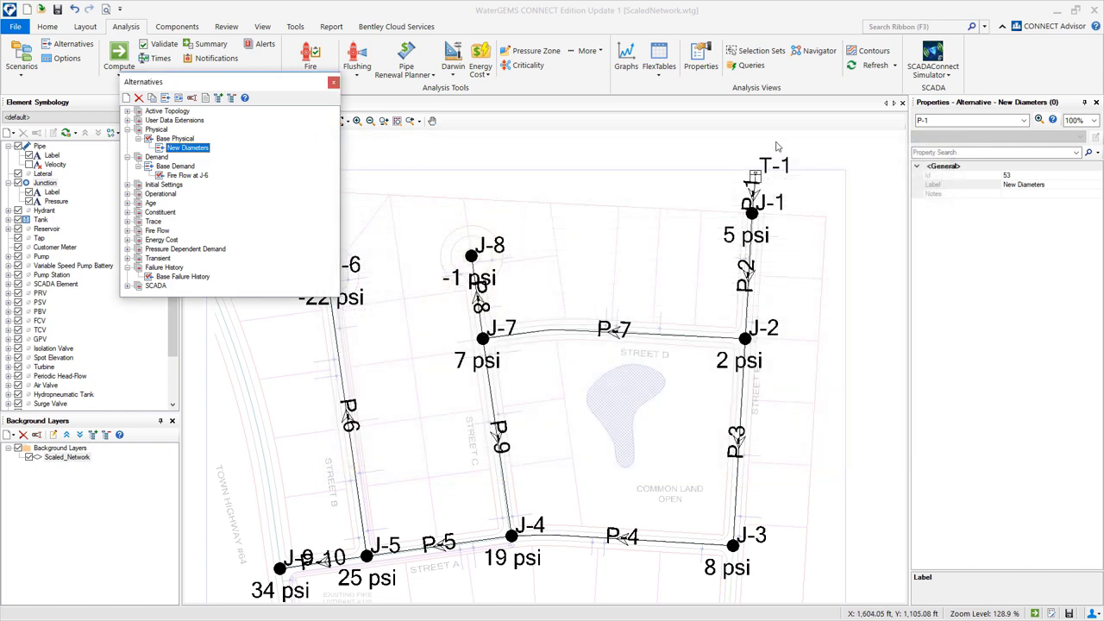
Create a child scenario of Base named 'Fire Flow with New Diameters'.
left_click(335, 84)
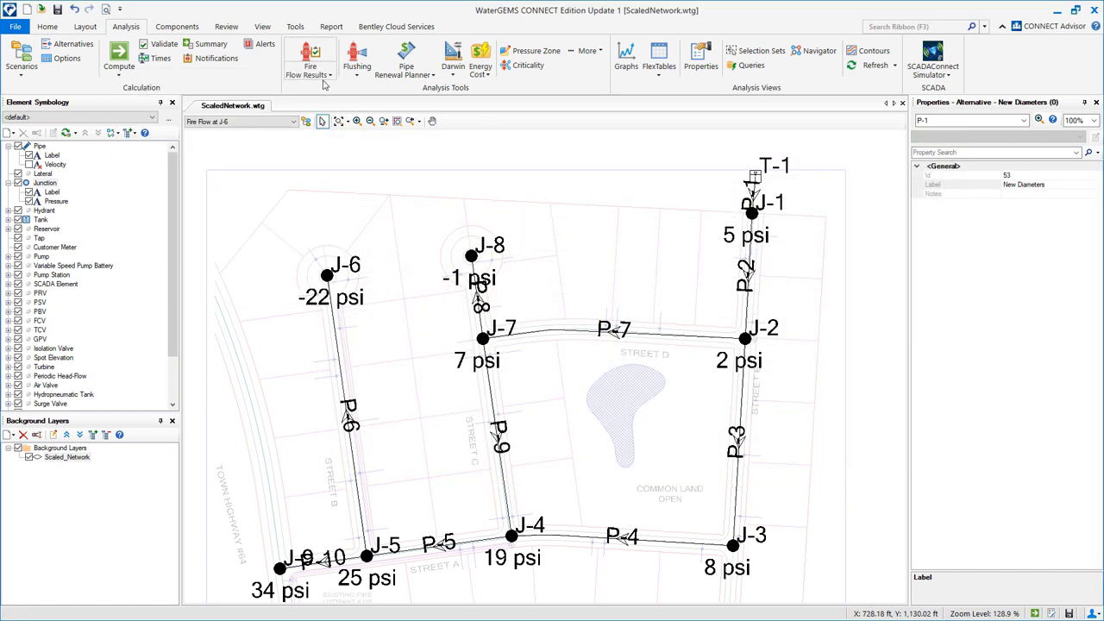
left_click(26, 55)
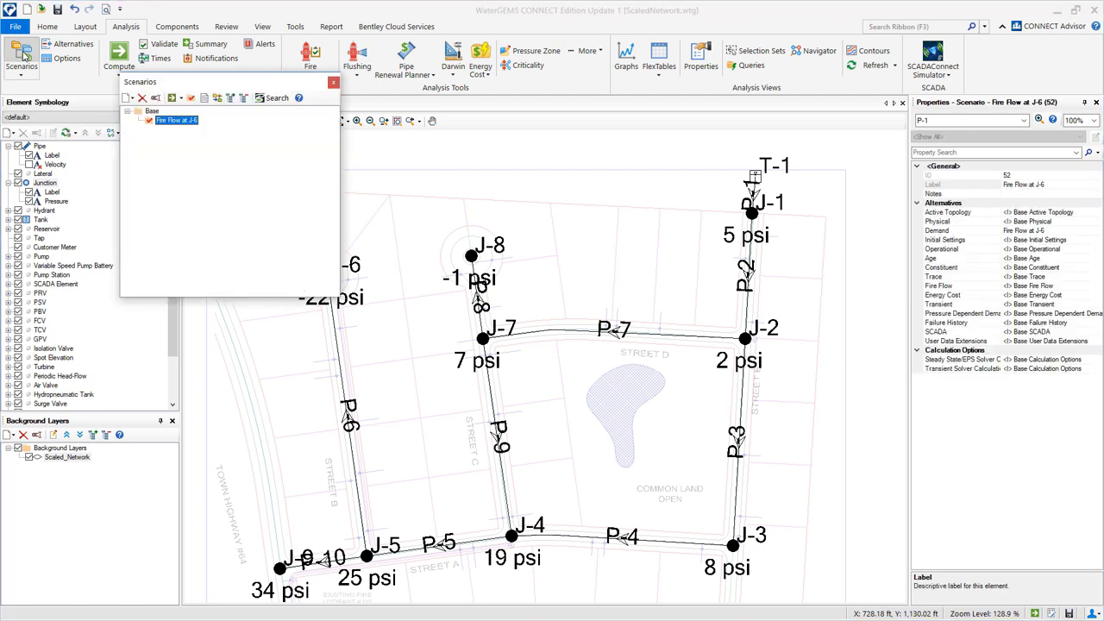
left_click(153, 112)
right_click(163, 113)
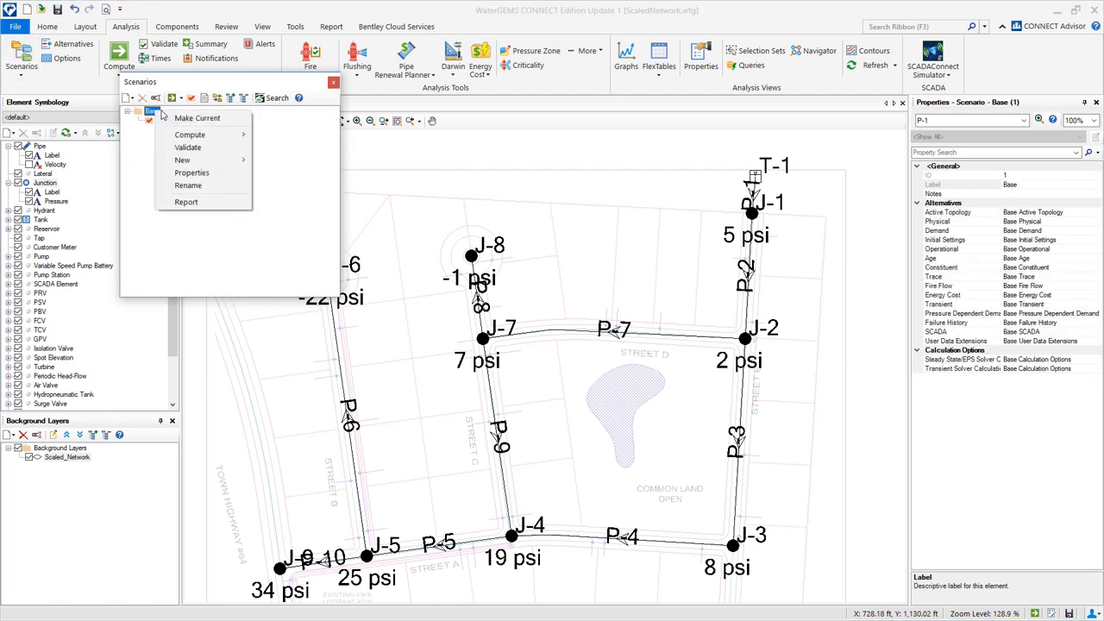
mouse_move(229, 165)
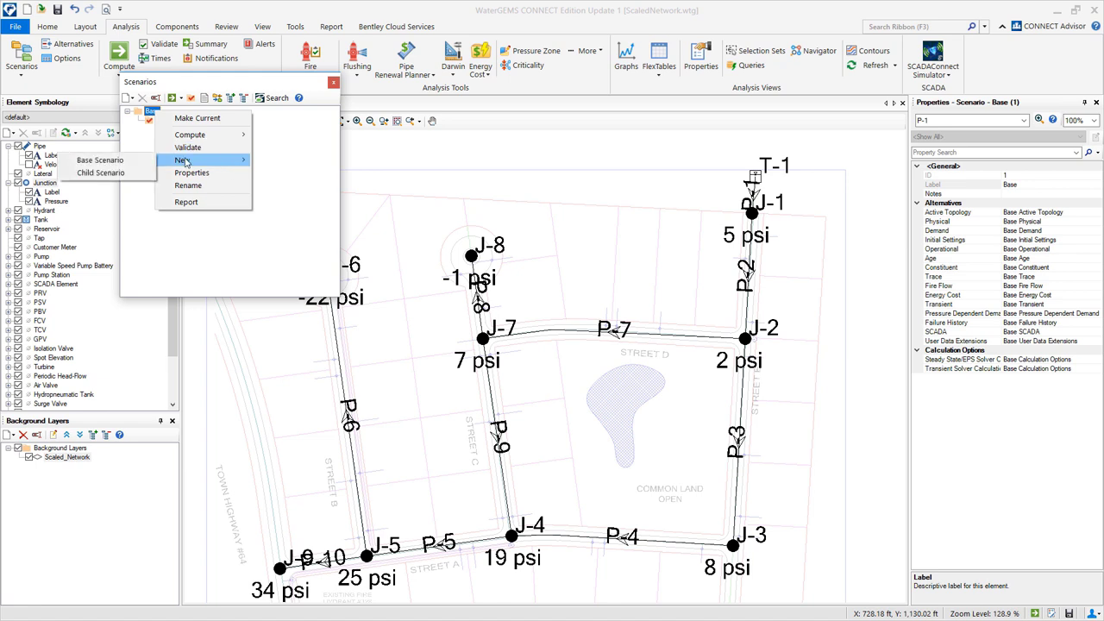
left_click(130, 177)
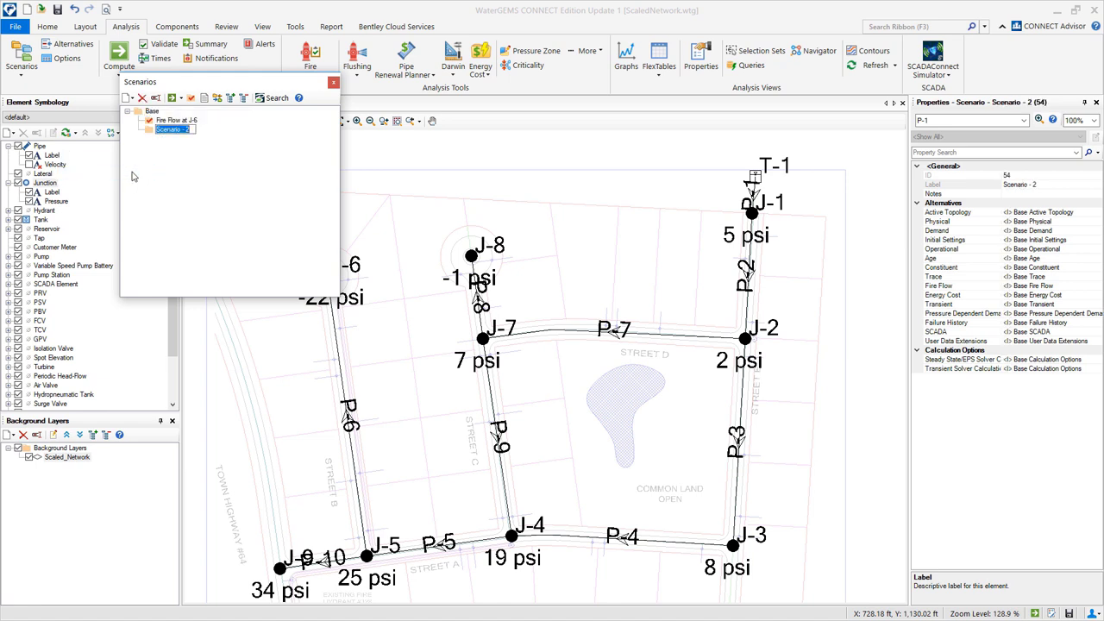
type("Fire Flow with New Diameters")
key("Return")
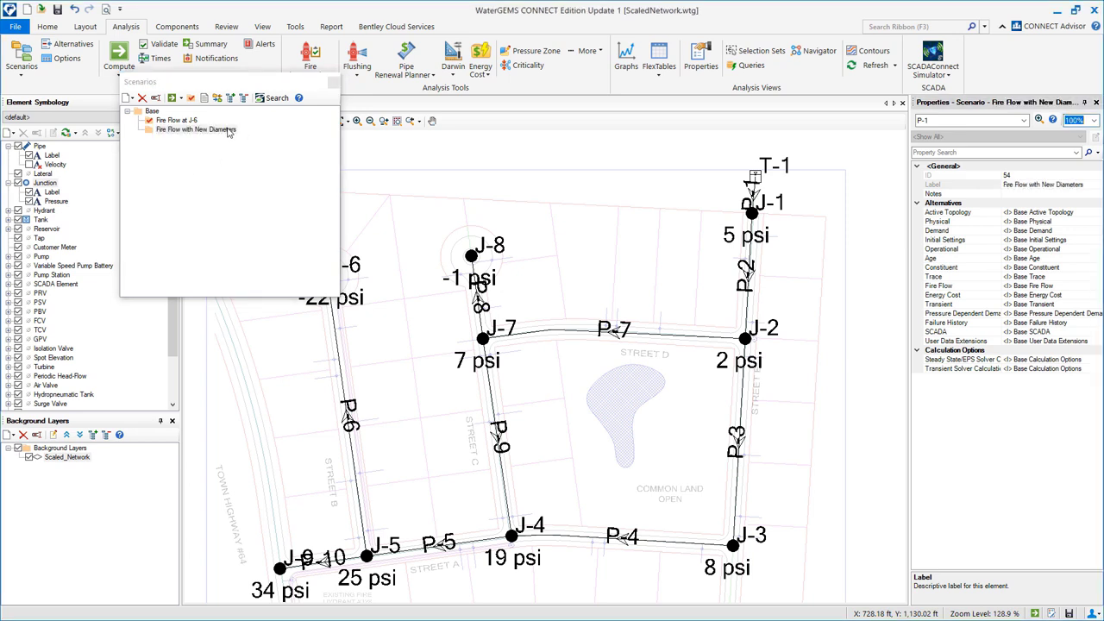
Set its demand to Fire Flow at J-6 and its physical alternative to New Diameters.
left_click(1086, 231)
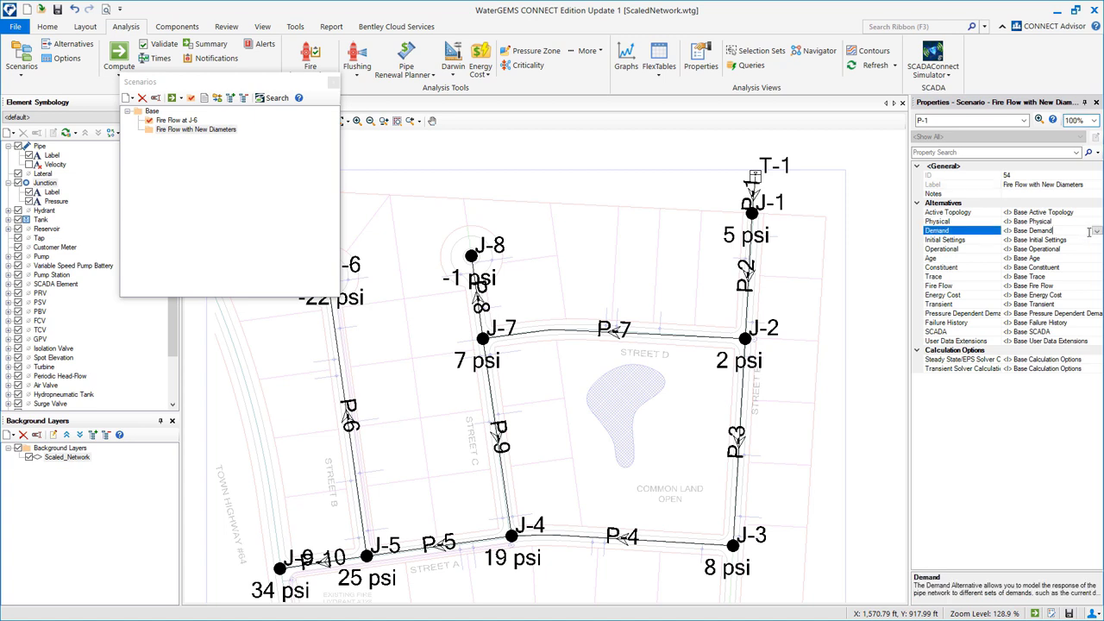
left_click(1095, 231)
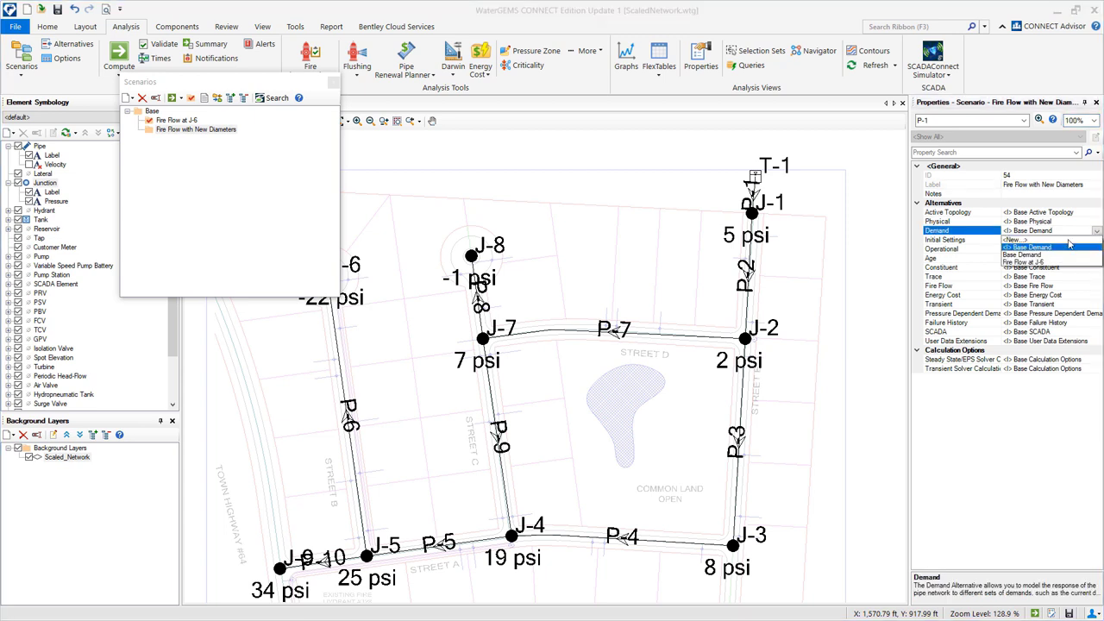
left_click(1027, 261)
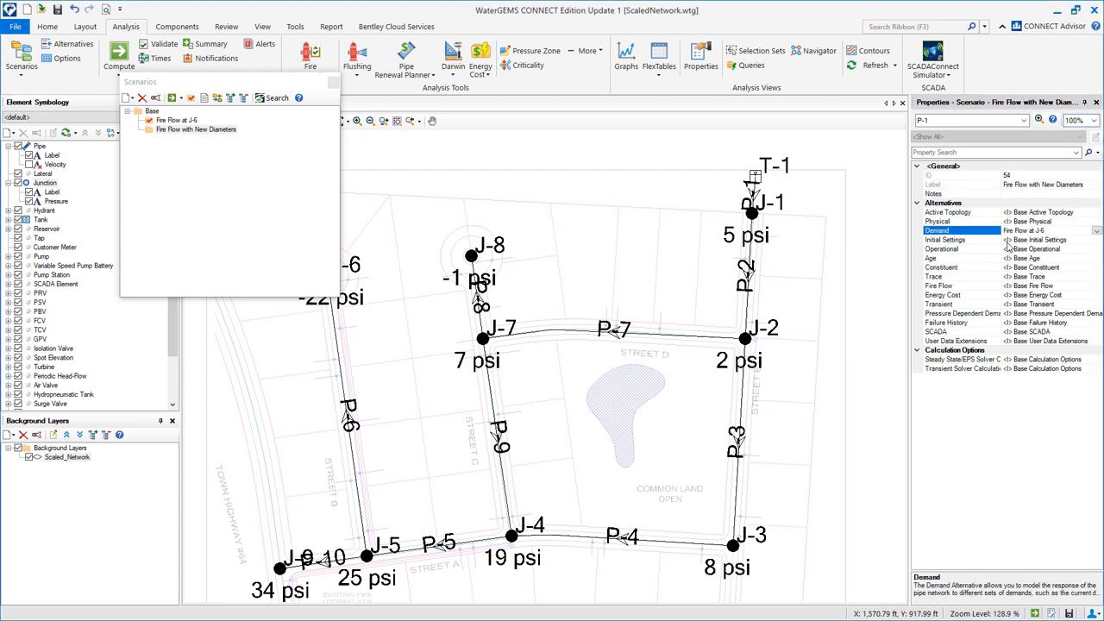
left_click(1088, 221)
left_click(1096, 222)
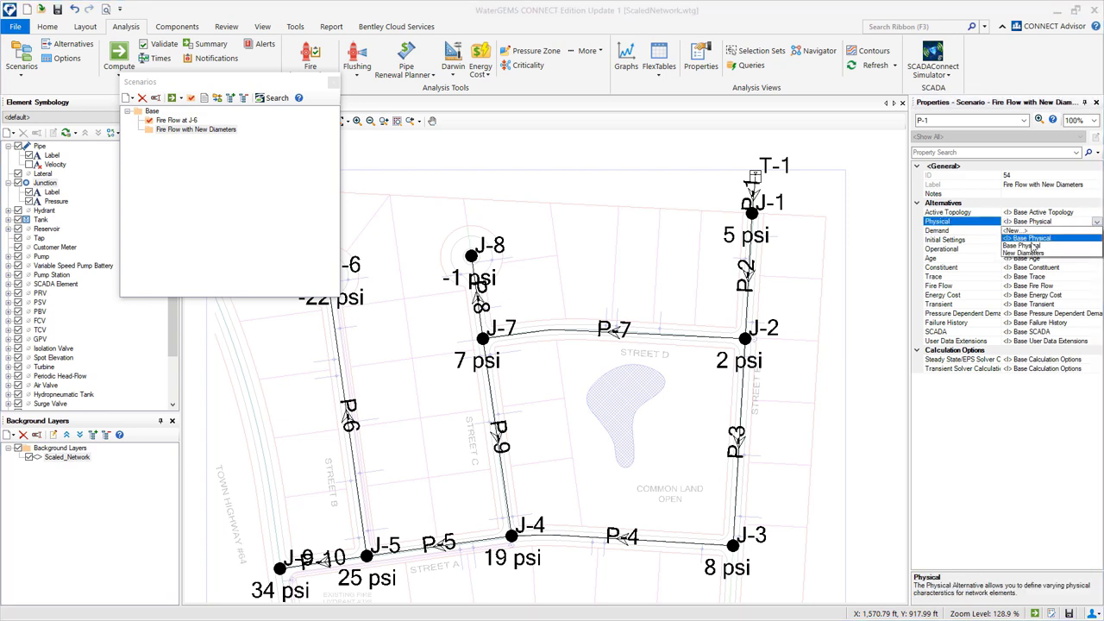
left_click(1025, 252)
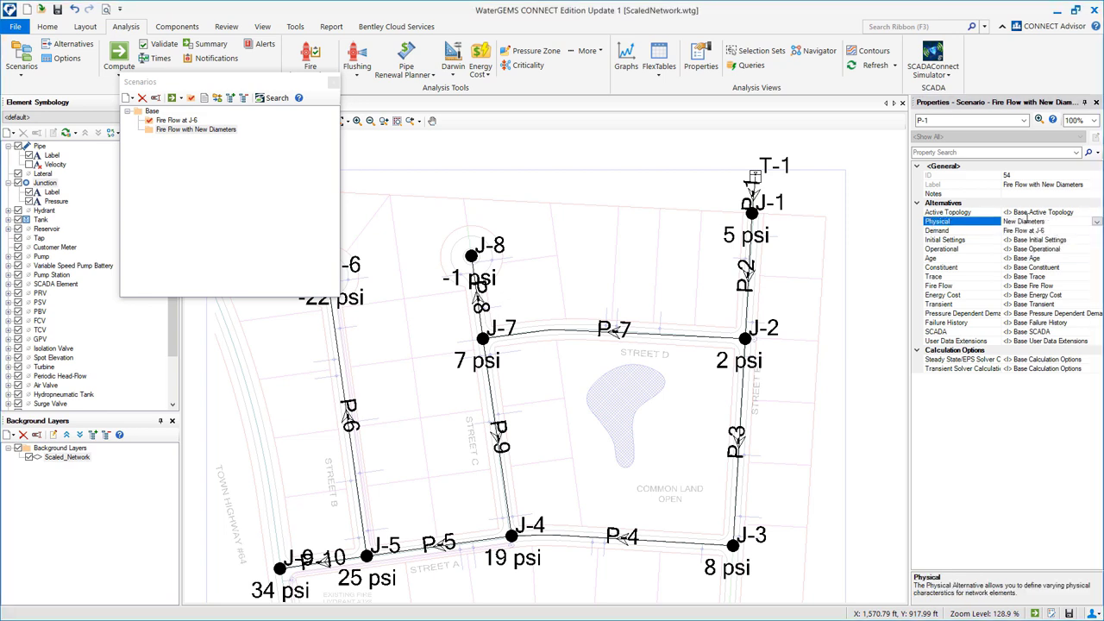
left_click(195, 128)
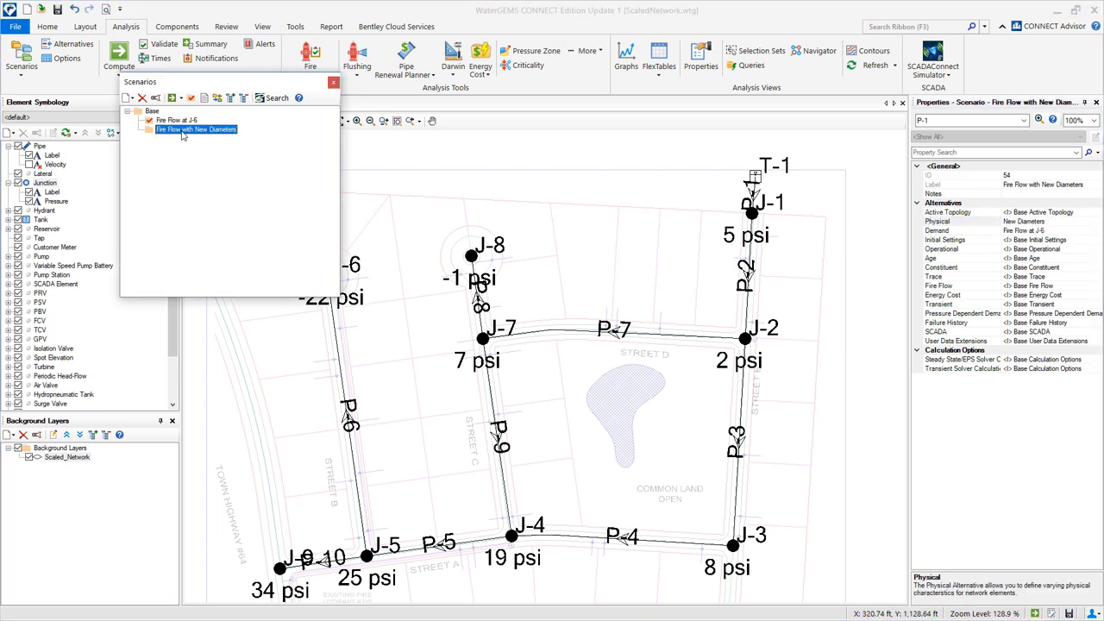
Make Fire Flow with New Diameters the current scenario and validate the model.
left_click(191, 102)
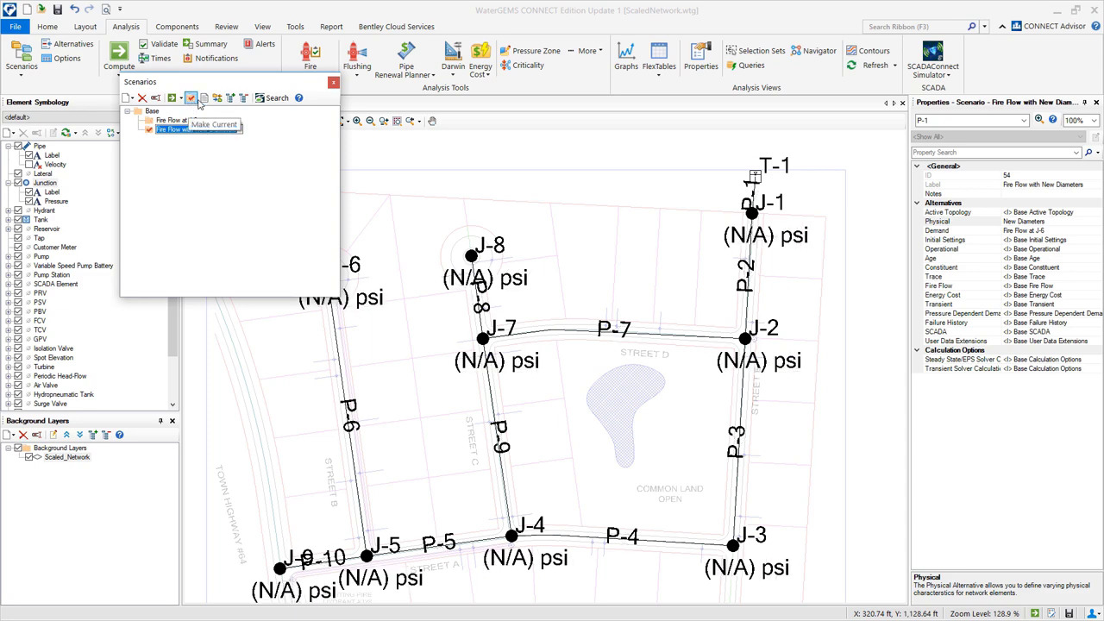
left_click(334, 82)
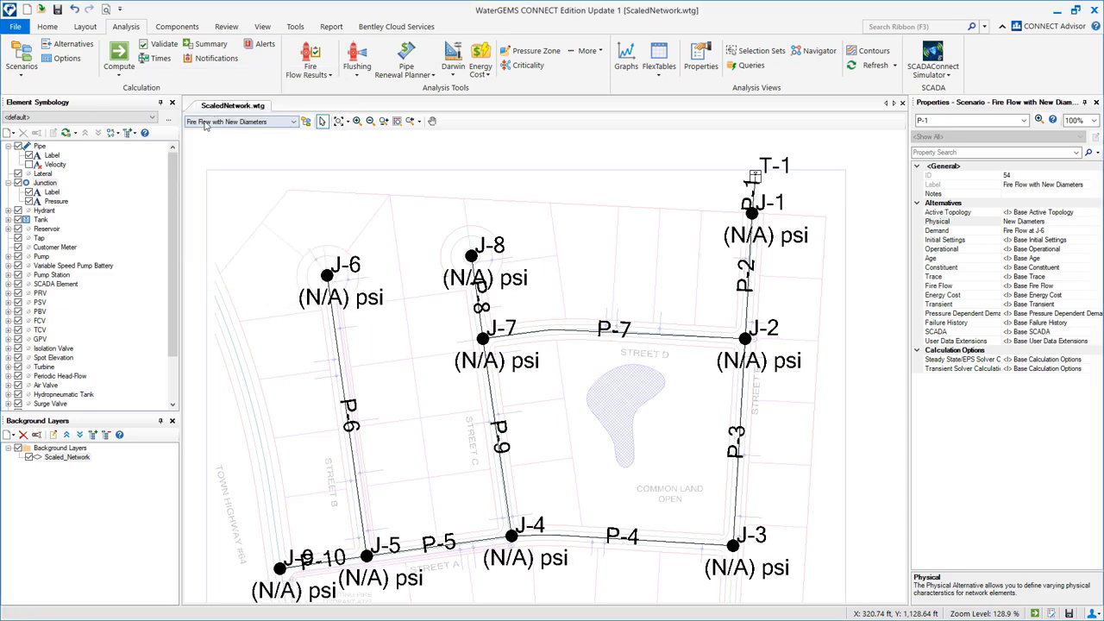
left_click(160, 47)
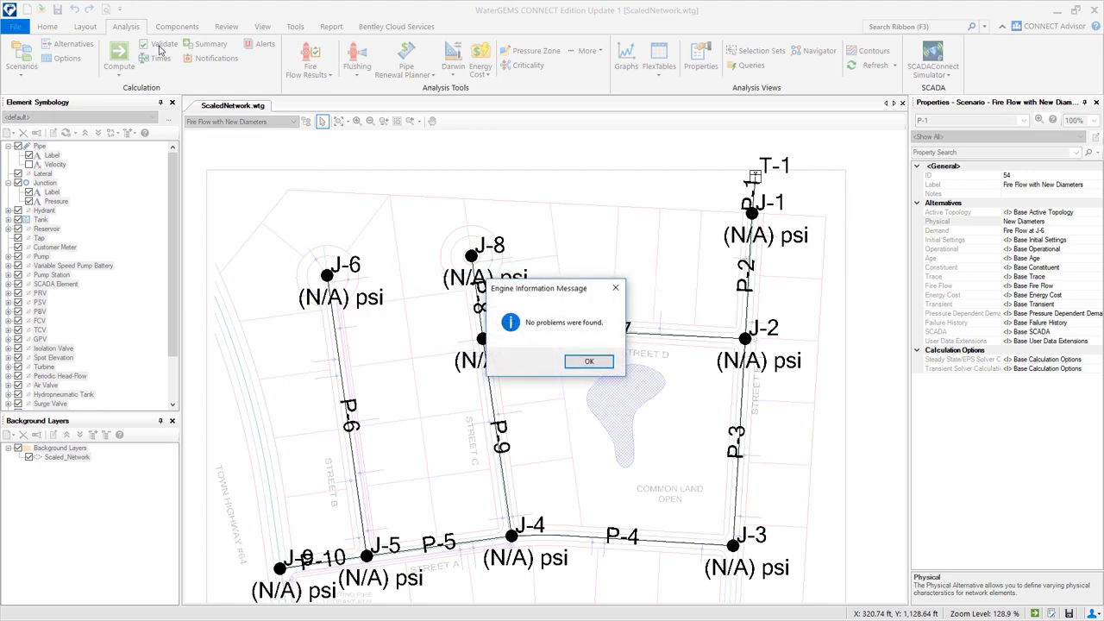
left_click(583, 364)
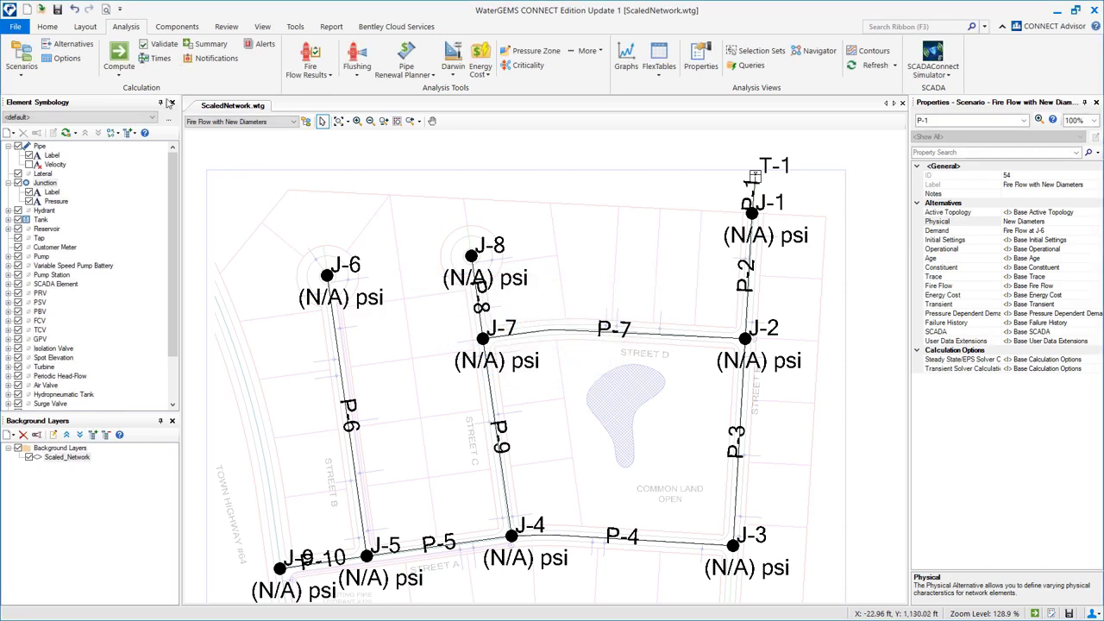
Compute the scenario and turn pipe velocity labels back on.
left_click(120, 55)
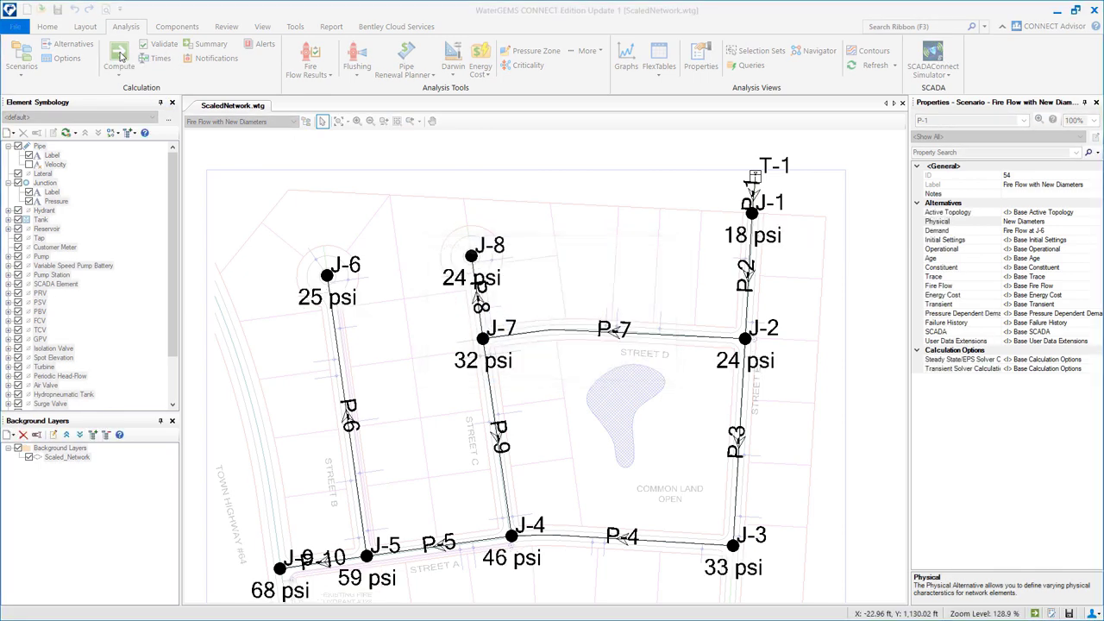
left_click(722, 170)
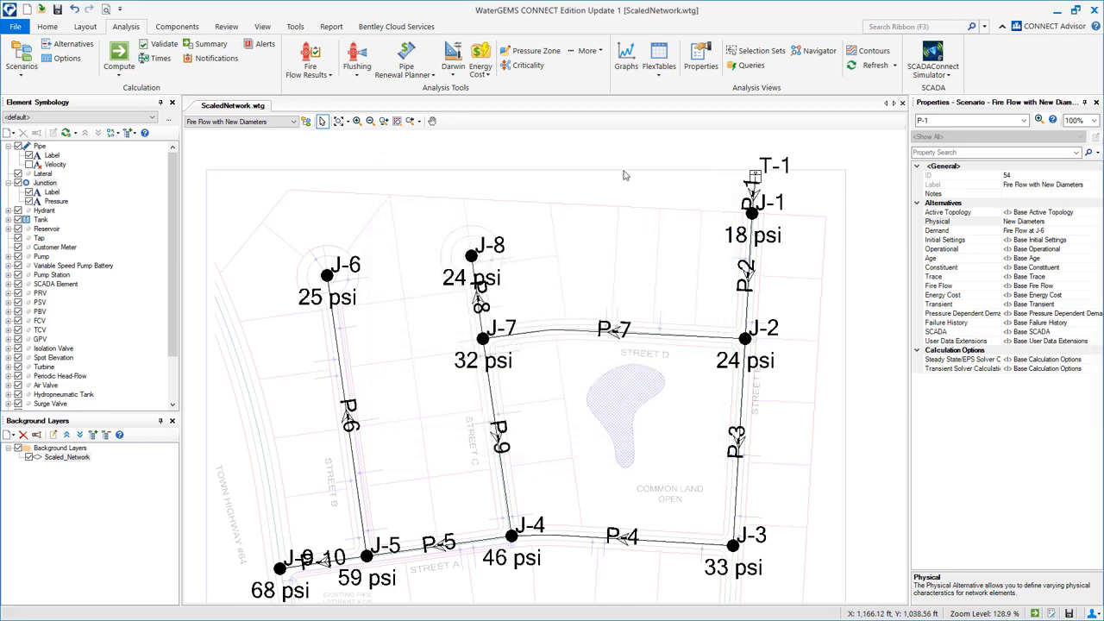
left_click(30, 164)
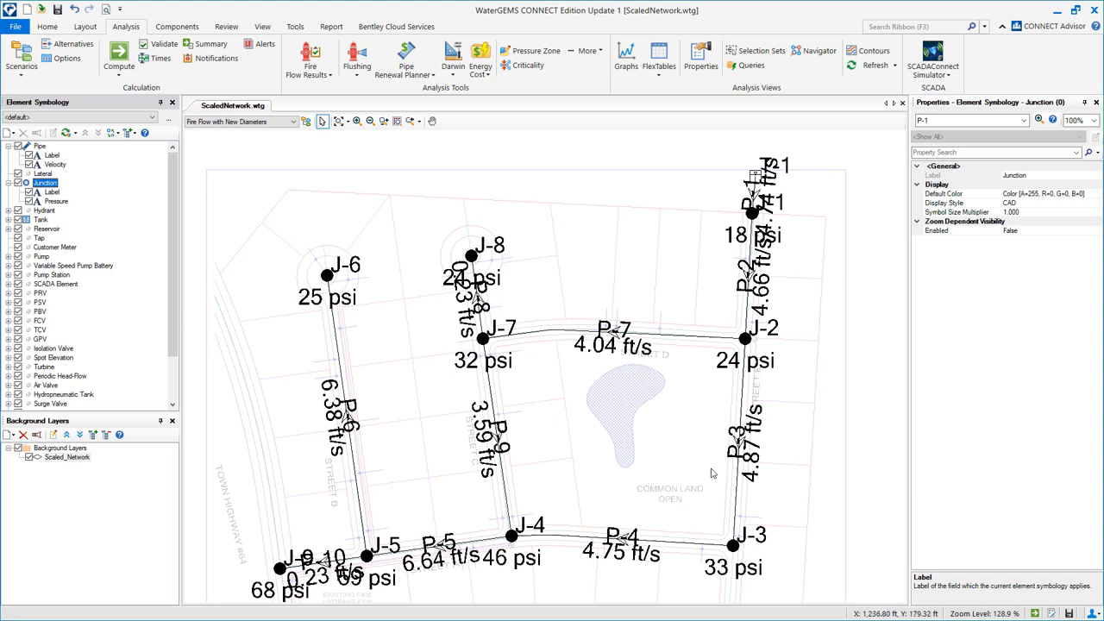
Open the Junction and Pipe FlexTables to review the computed results.
left_click(660, 74)
left_click(582, 144)
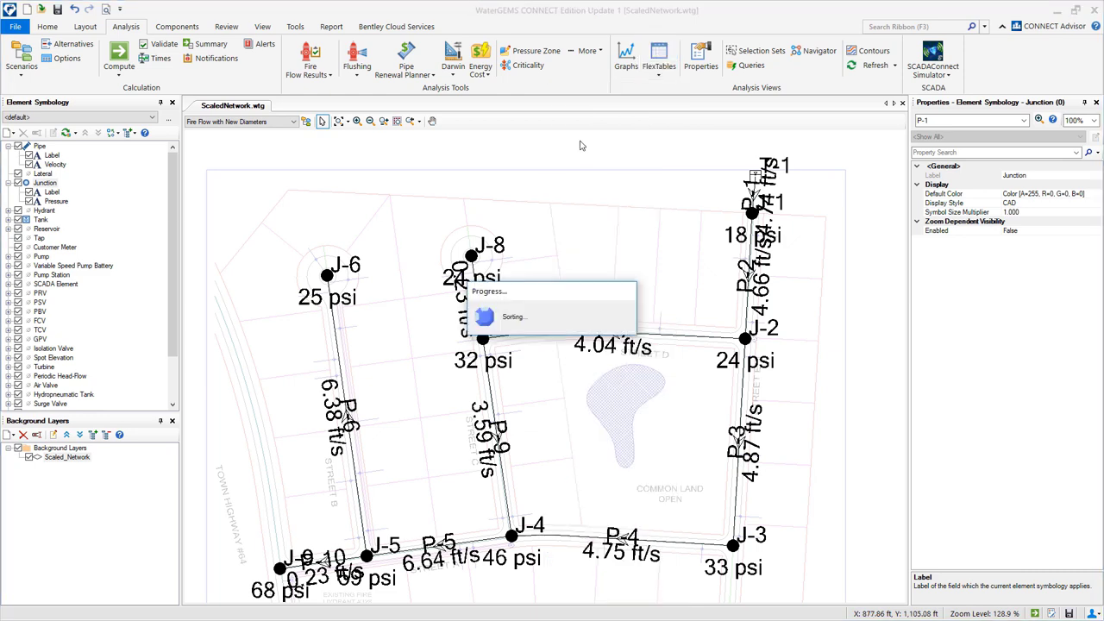
left_click(659, 75)
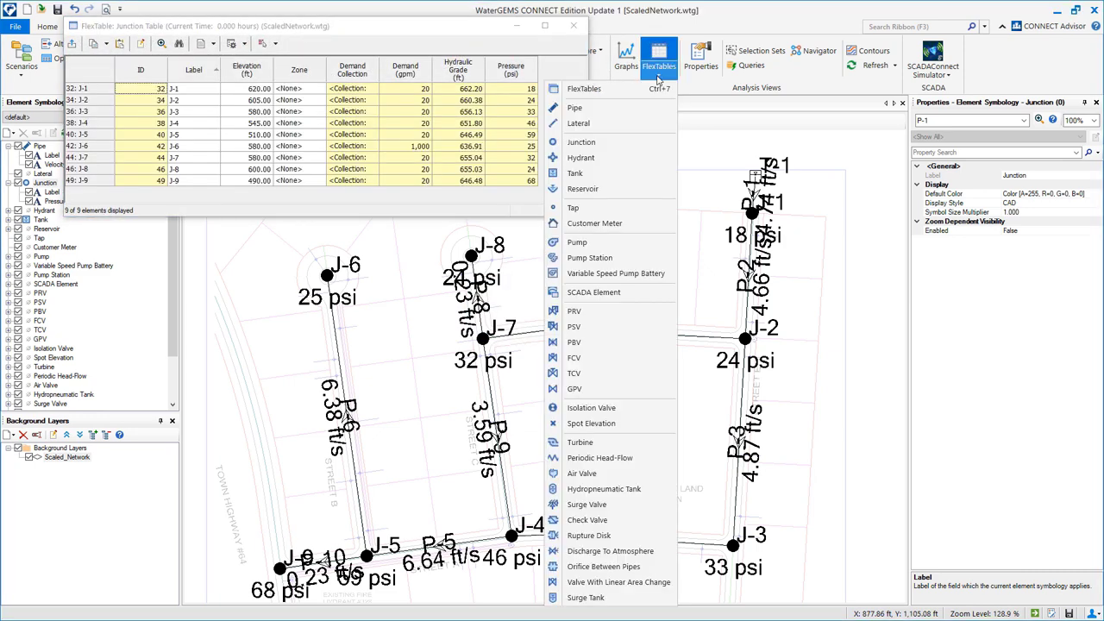
left_click(600, 110)
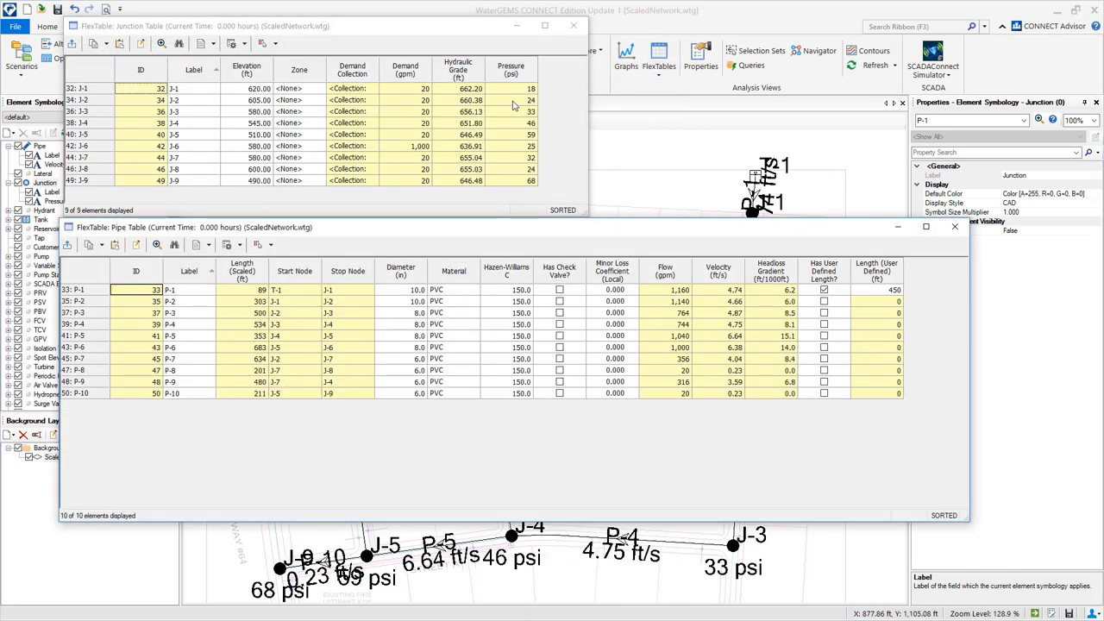
left_click(515, 100)
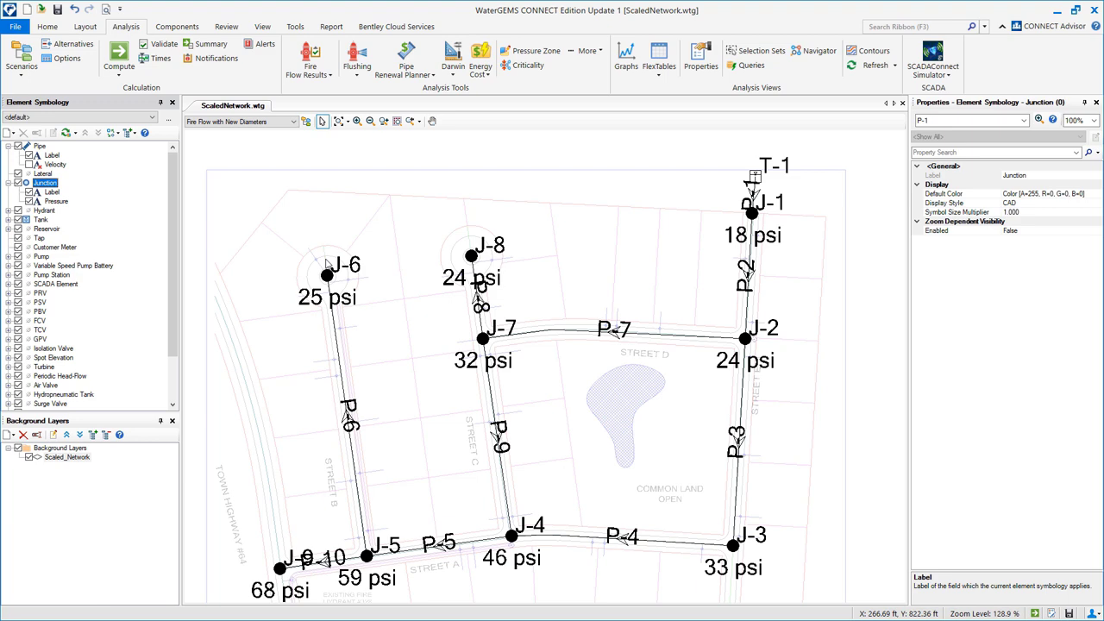
left_click_drag(399, 441, 415, 357)
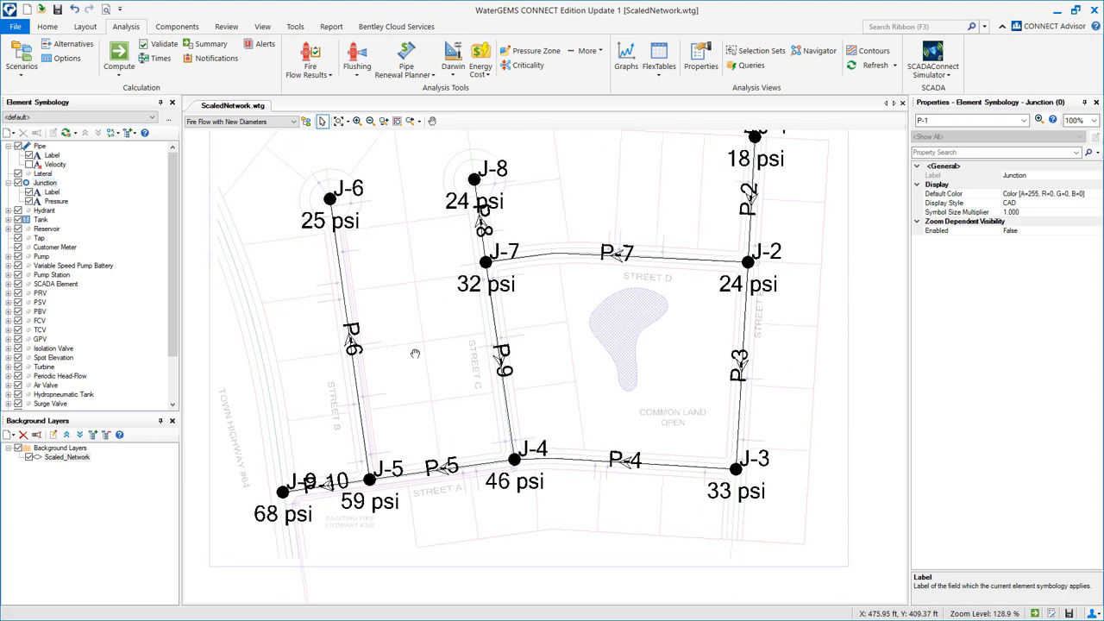
scroll(692, 236, "down", 1)
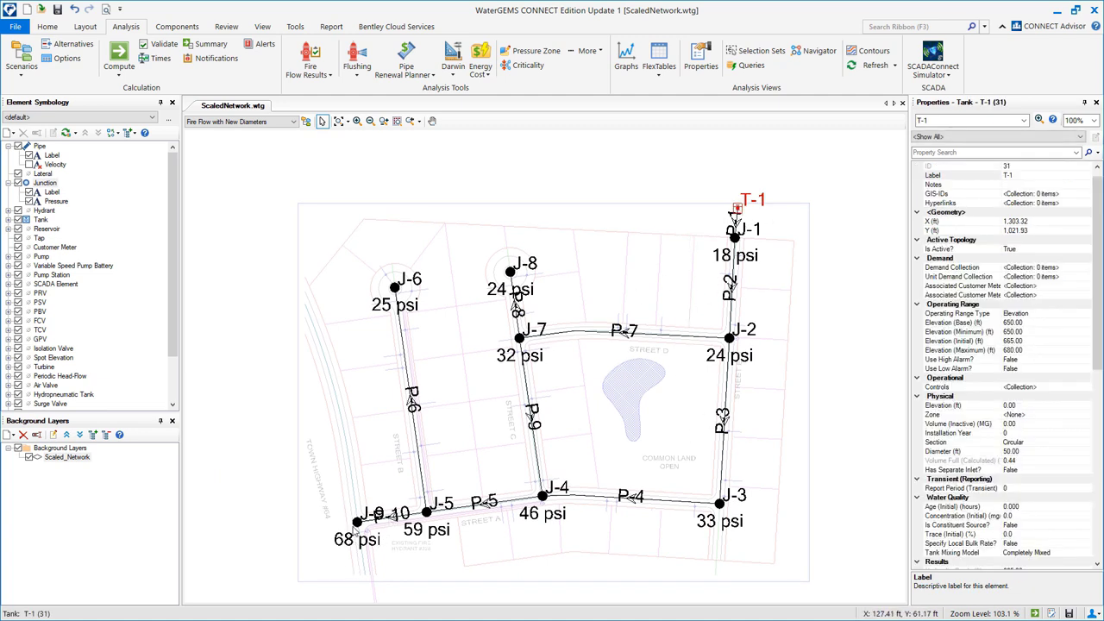
left_click(355, 529)
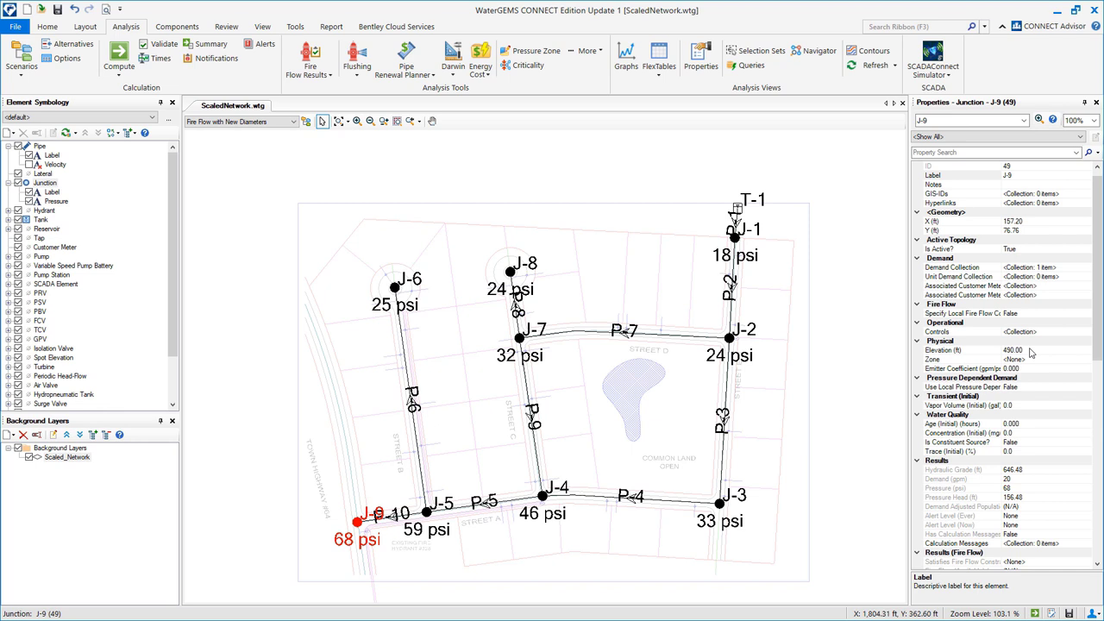
left_click(426, 513)
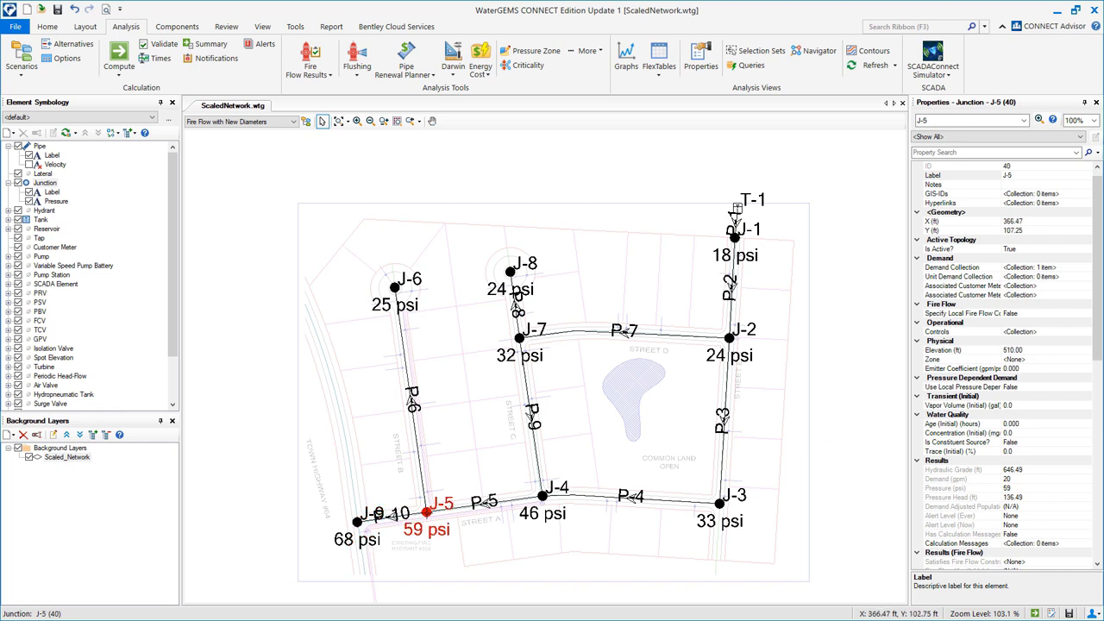
left_click(395, 287)
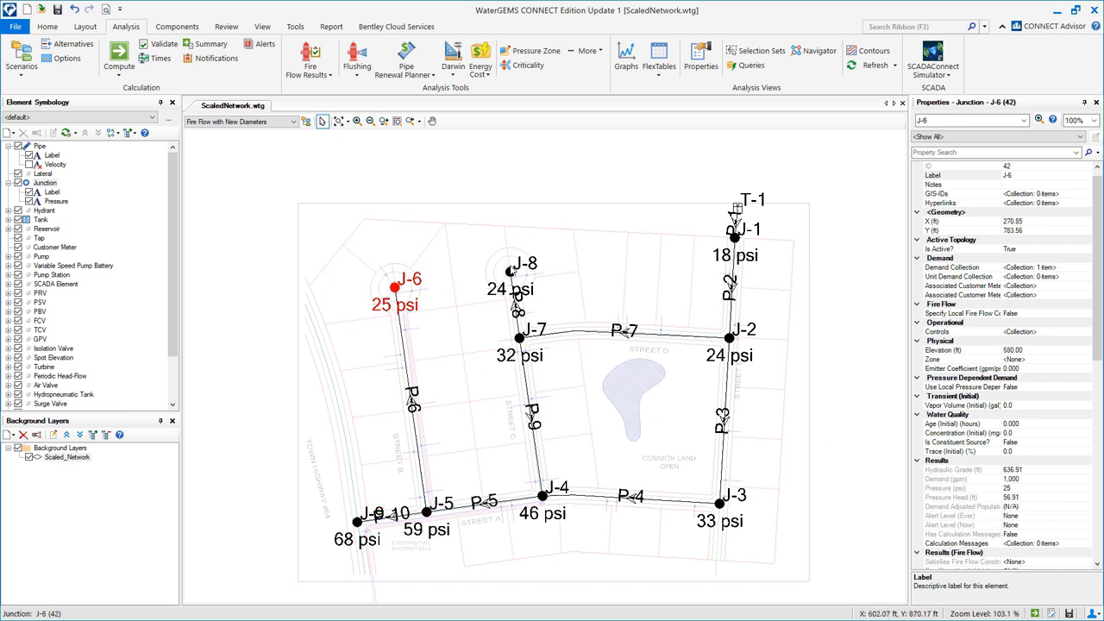
left_click(510, 271)
left_click(519, 337)
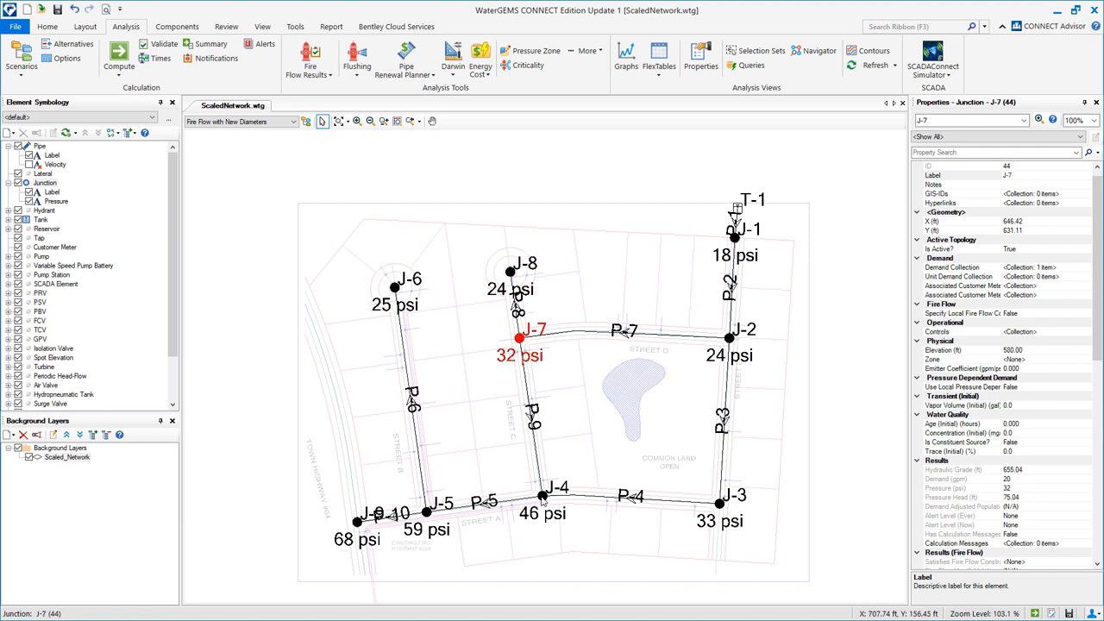
left_click(542, 495)
left_click(723, 506)
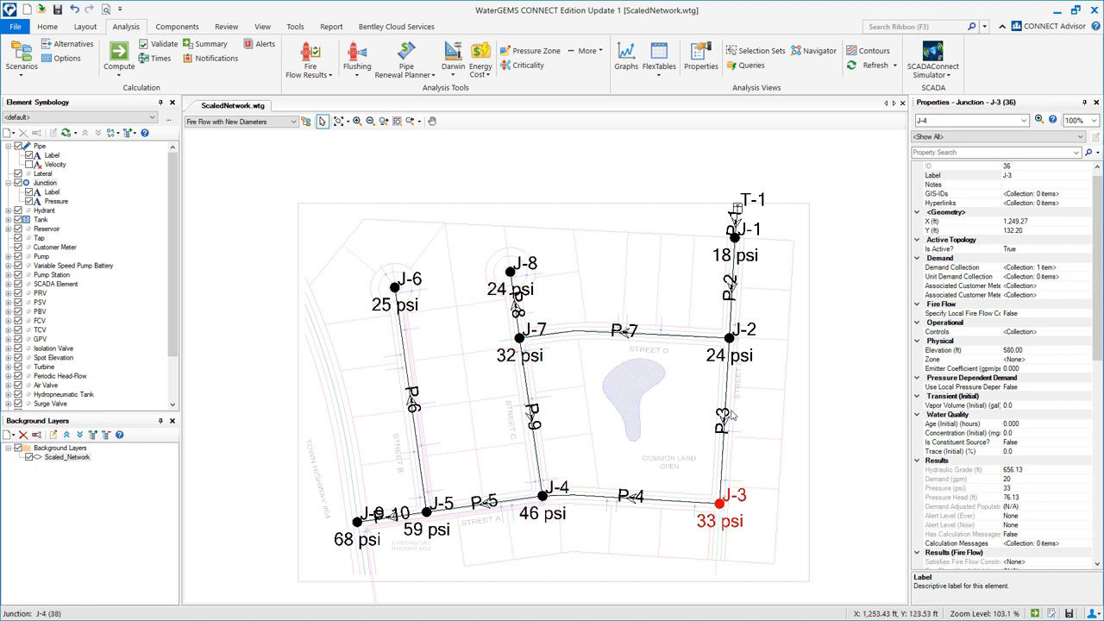
left_click(732, 340)
left_click(732, 239)
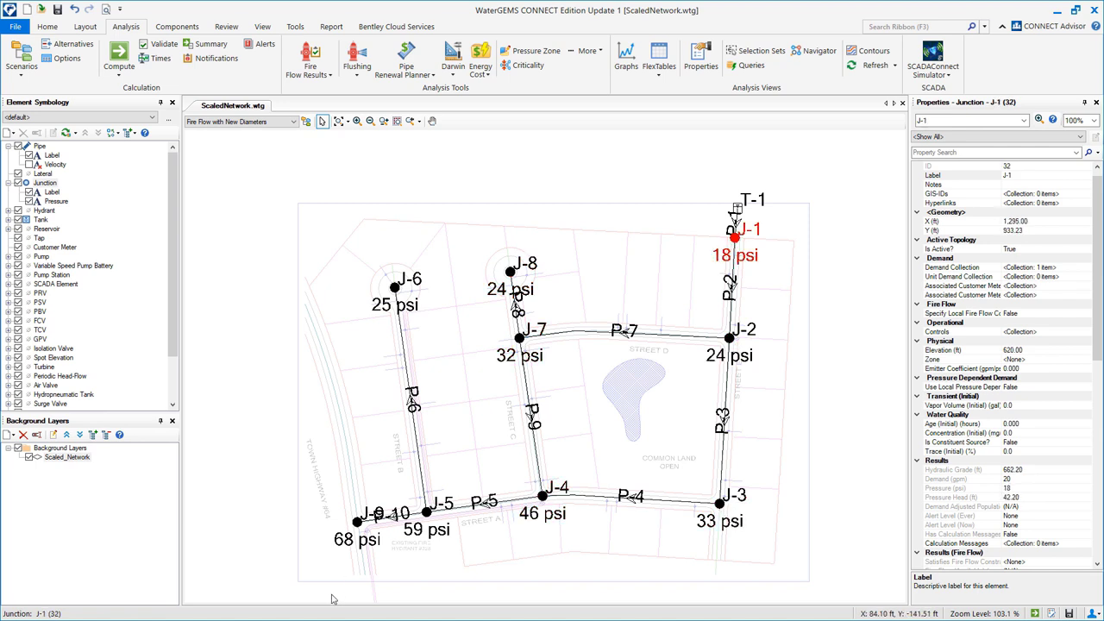
left_click(357, 523)
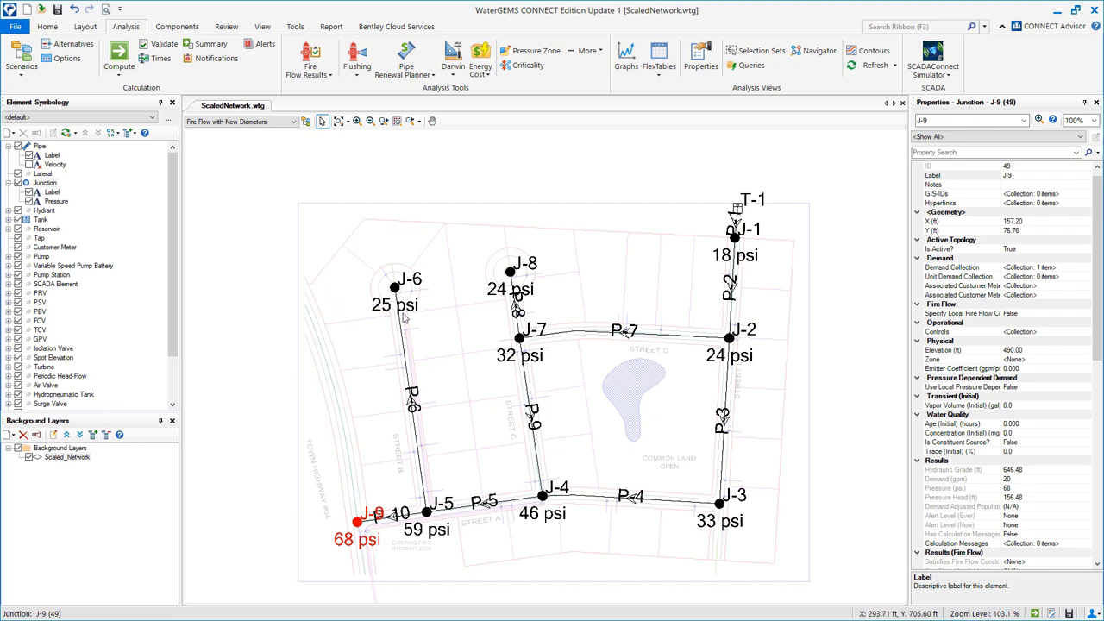
Inspect junction J-6's results: 25 psi with a hydraulic grade of 636.91 ft.
left_click(446, 274)
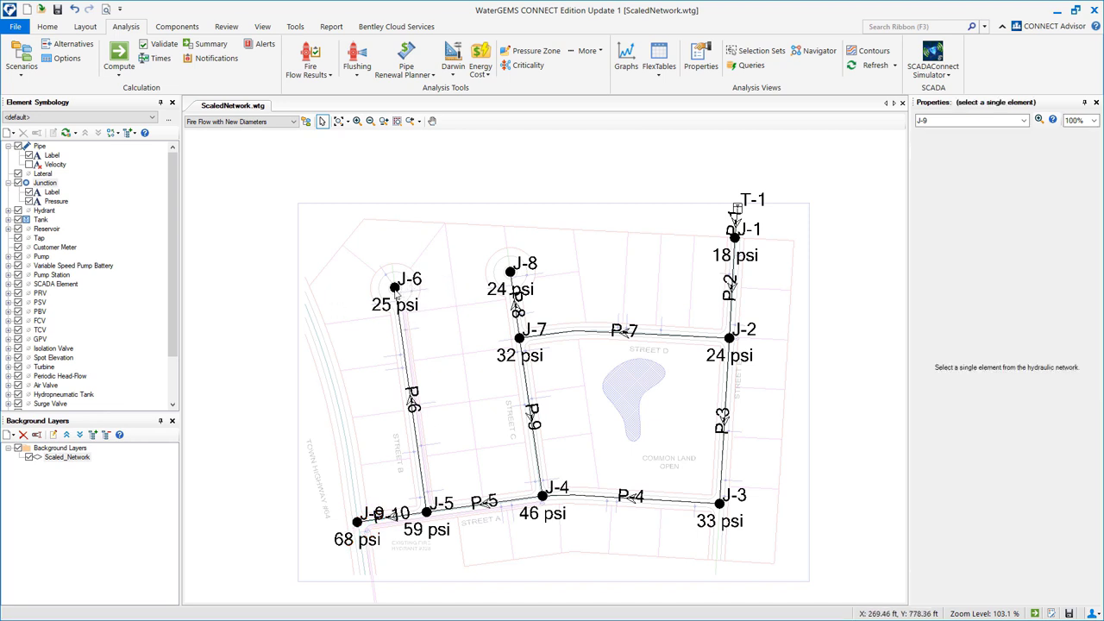
left_click(395, 288)
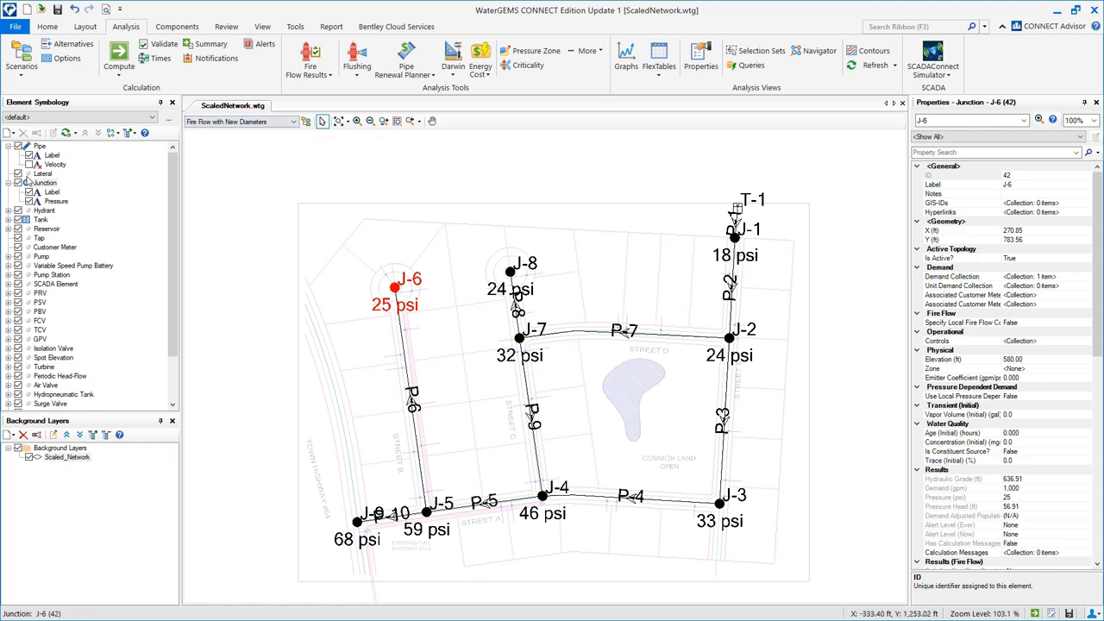
Switch to the Fire Flow at J-6 scenario and inspect pipes P-7 and P-3.
left_click(200, 122)
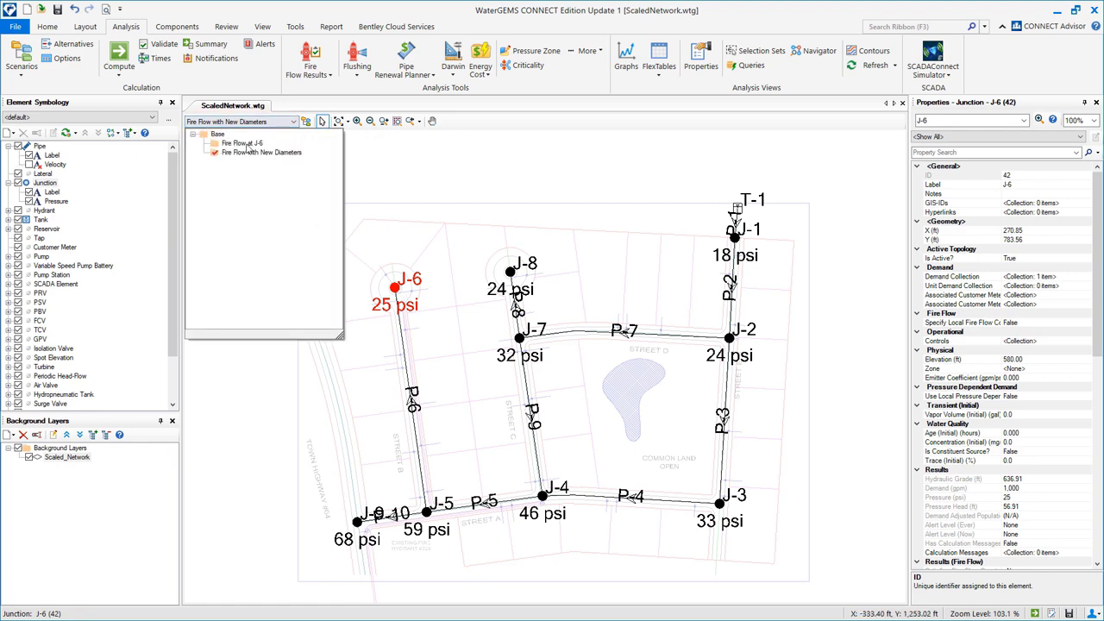
left_click(242, 144)
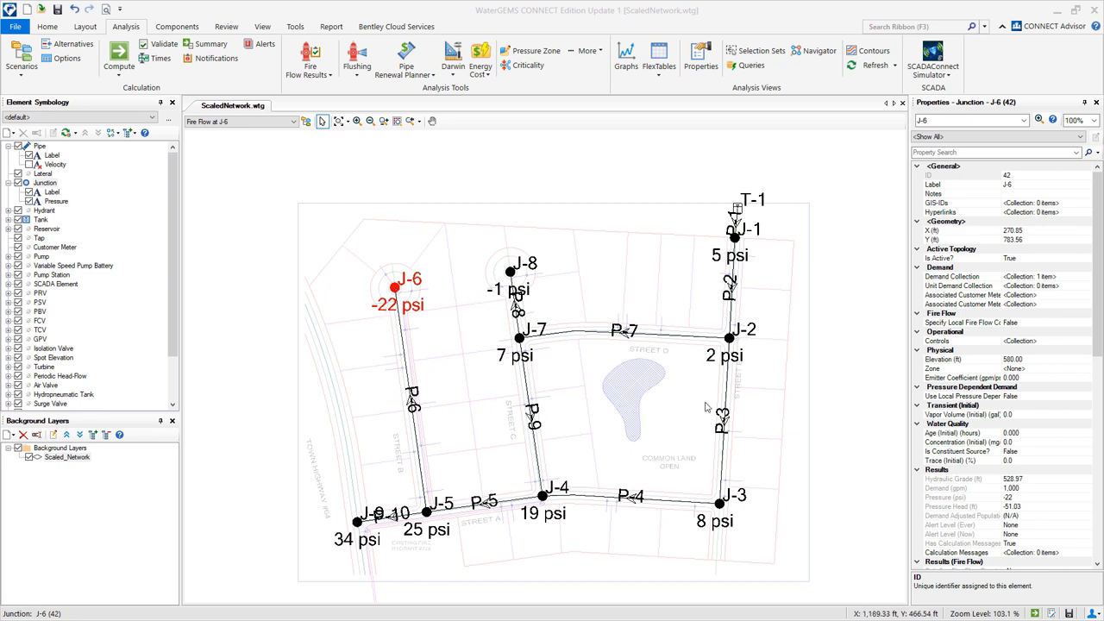
left_click(655, 335)
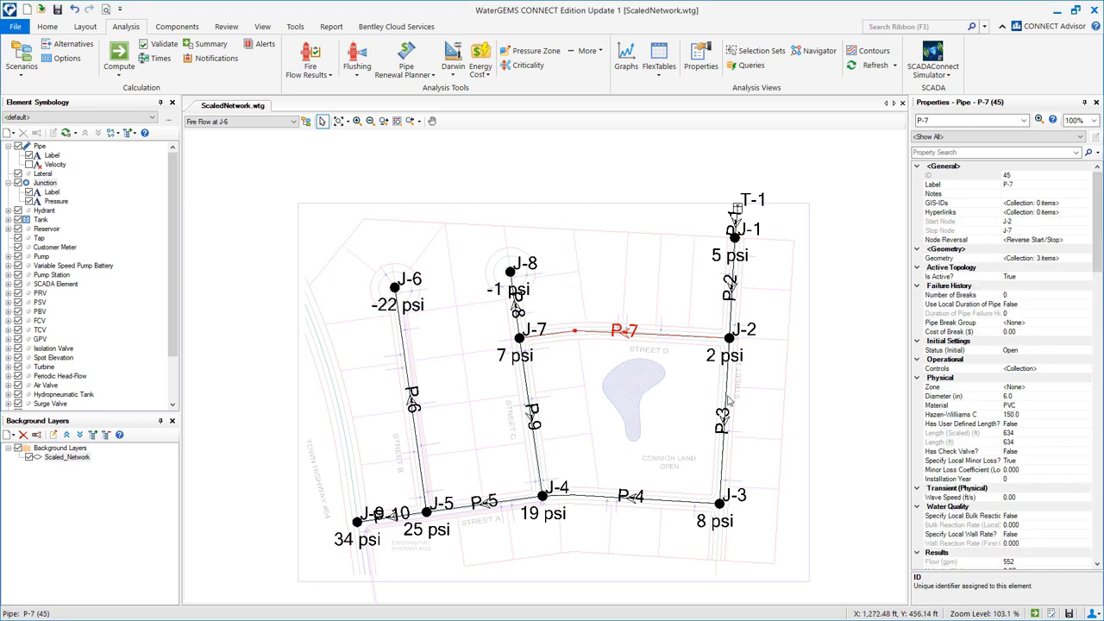
left_click(729, 399)
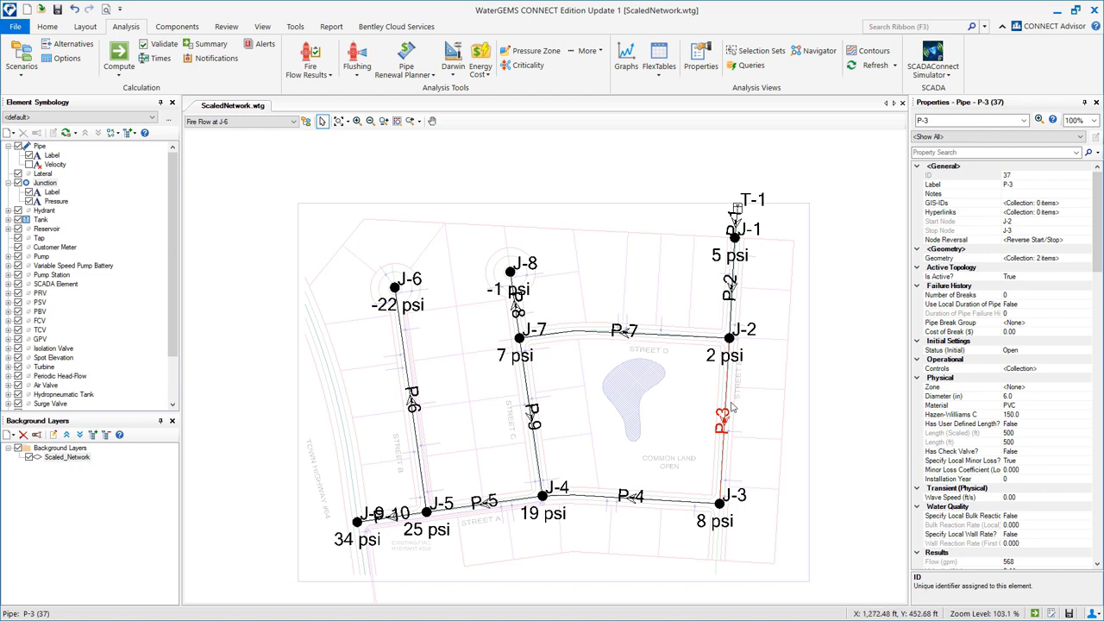
Check the scenario list without changing scenario, and clear the selection of pipe P-3.
left_click(254, 123)
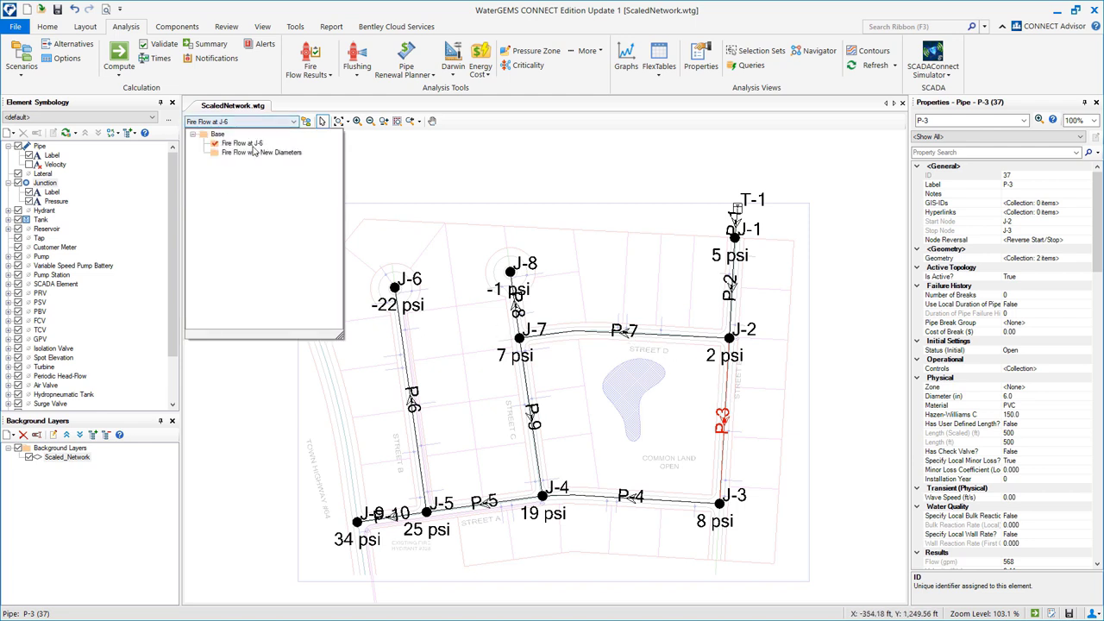
left_click(411, 177)
left_click(396, 164)
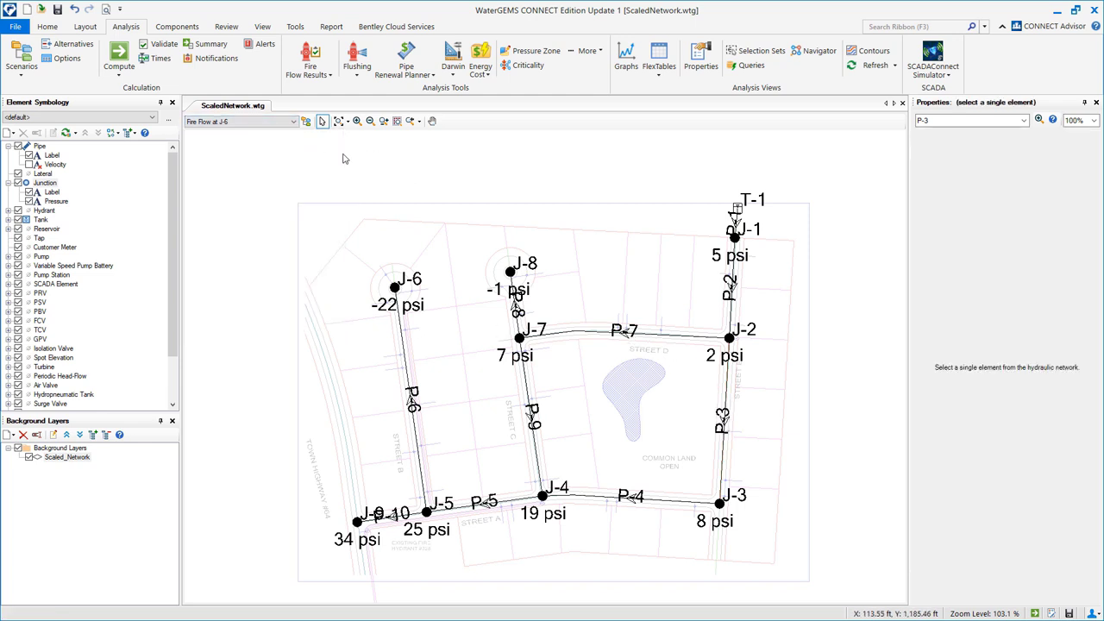
Add a pipe annotation showing Results > Flow in gpm, with an adjusted Y offset.
right_click(41, 147)
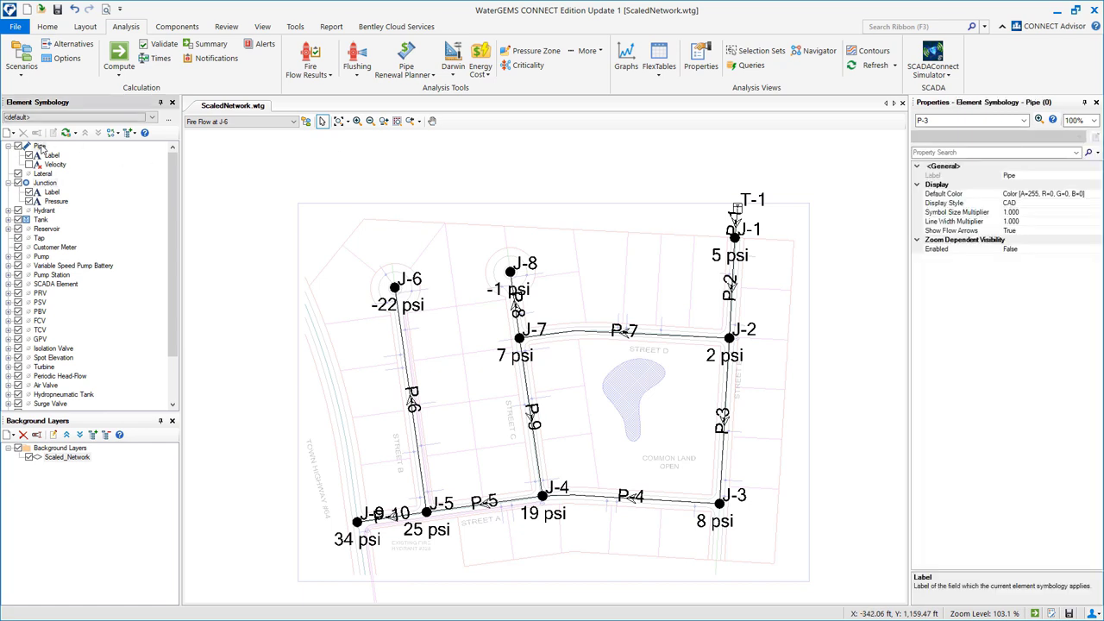
mouse_move(86, 155)
left_click(193, 152)
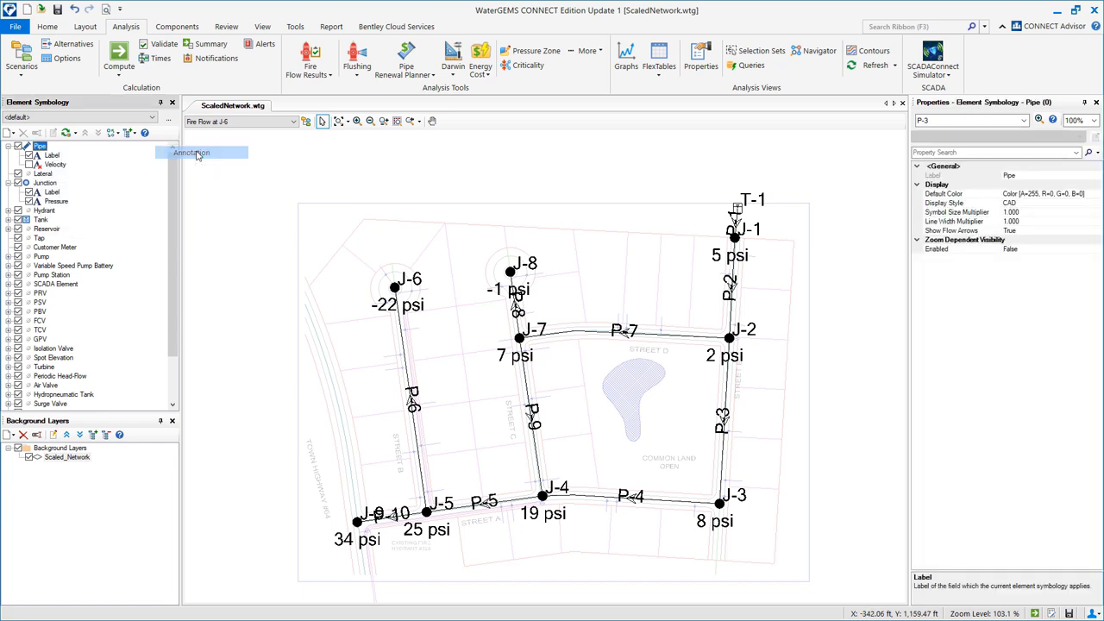
left_click(647, 230)
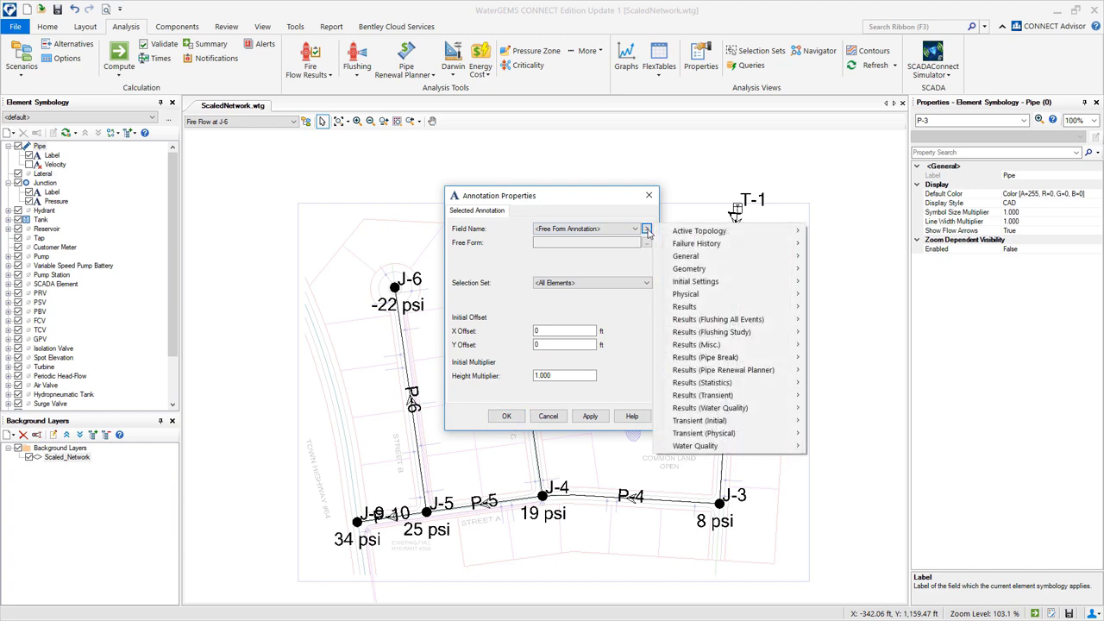
mouse_move(689, 306)
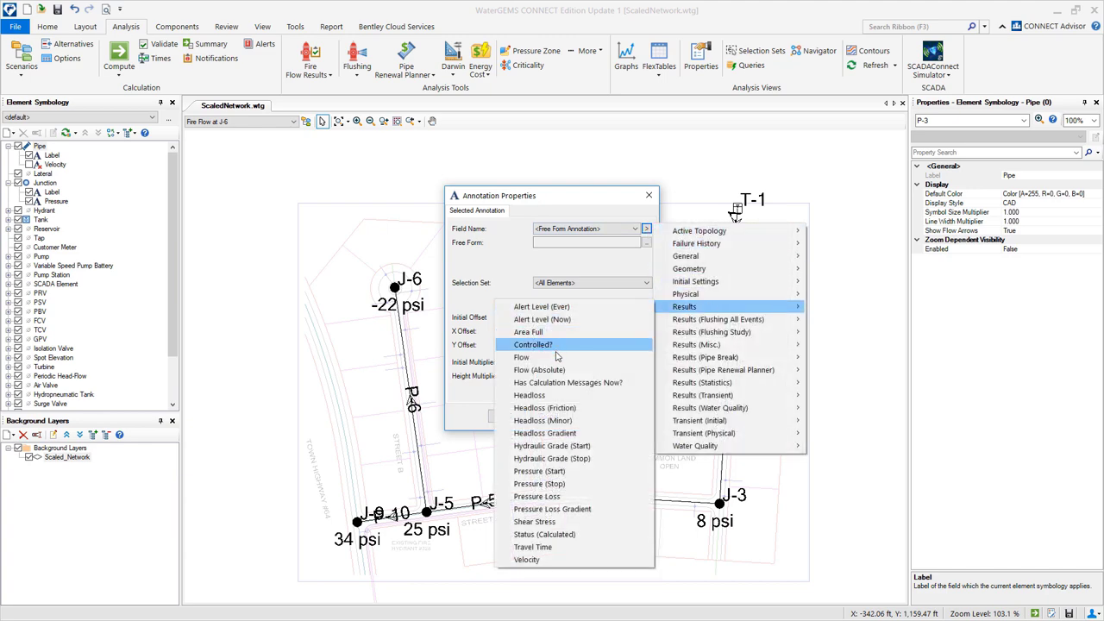
left_click(521, 357)
double_click(556, 344)
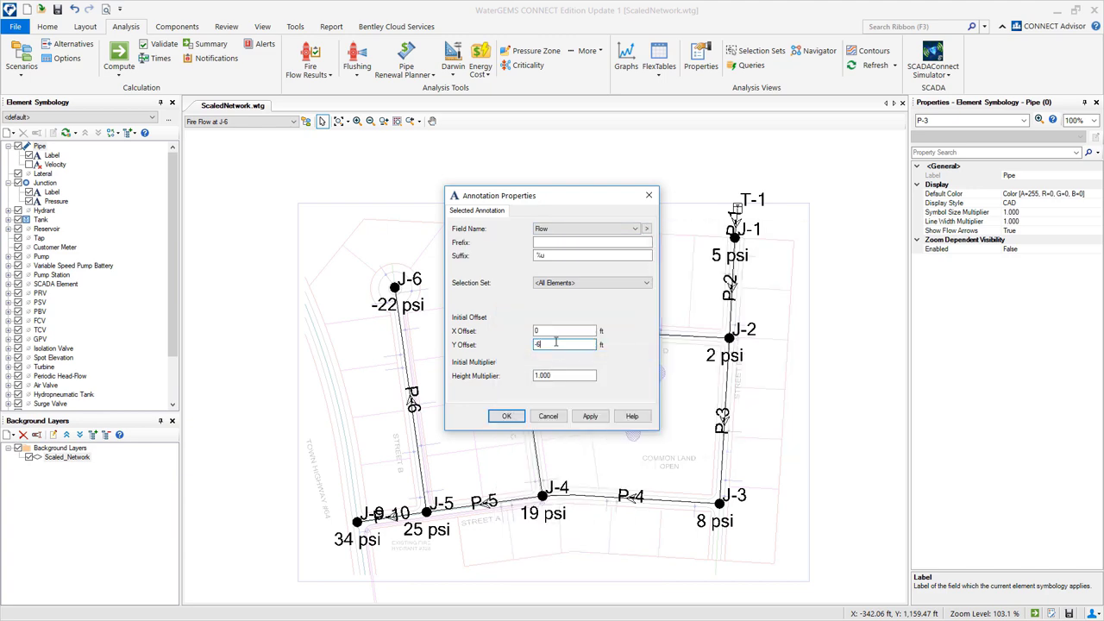
left_click(588, 418)
left_click(507, 415)
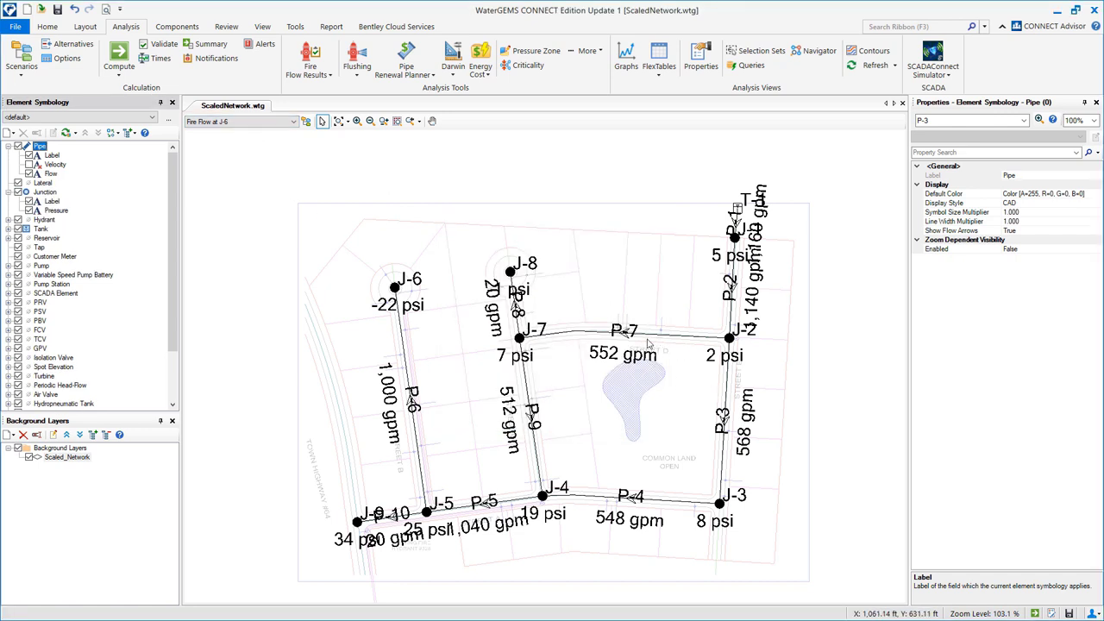
Check the flows on pipes P-7 and P-3, then switch to the Fire Flow with New Diameters scenario.
left_click(636, 338)
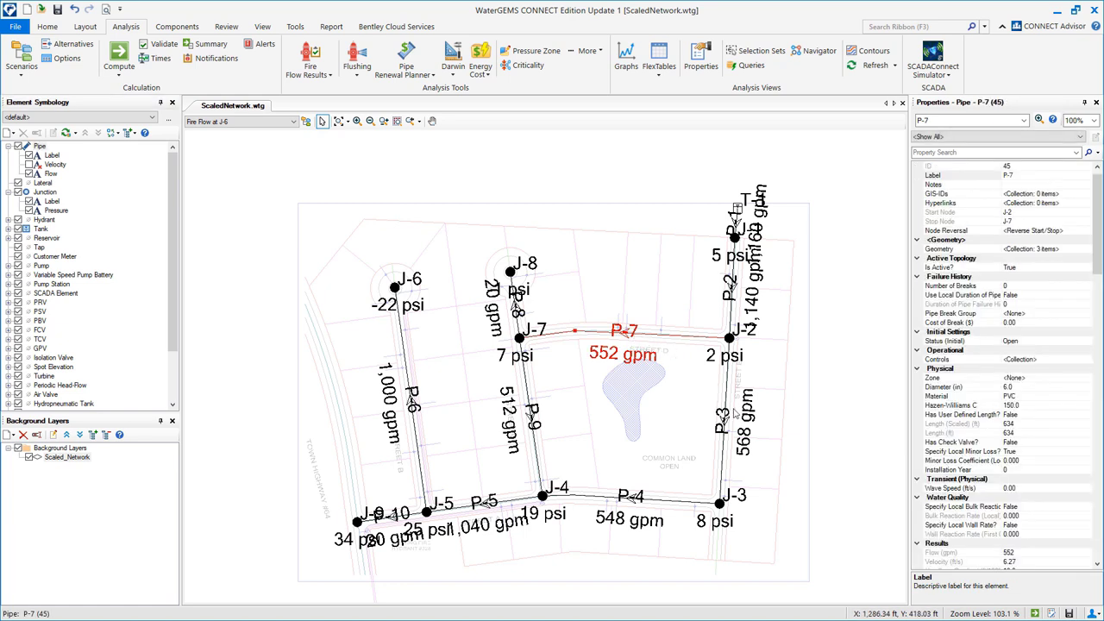
left_click(725, 410)
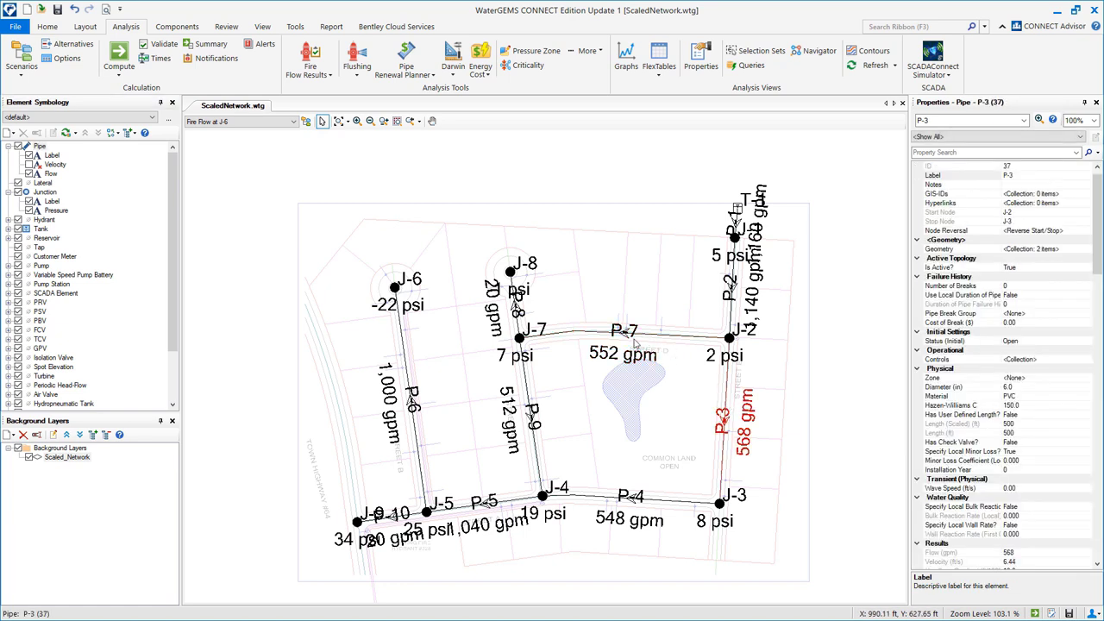
left_click(254, 125)
left_click(264, 153)
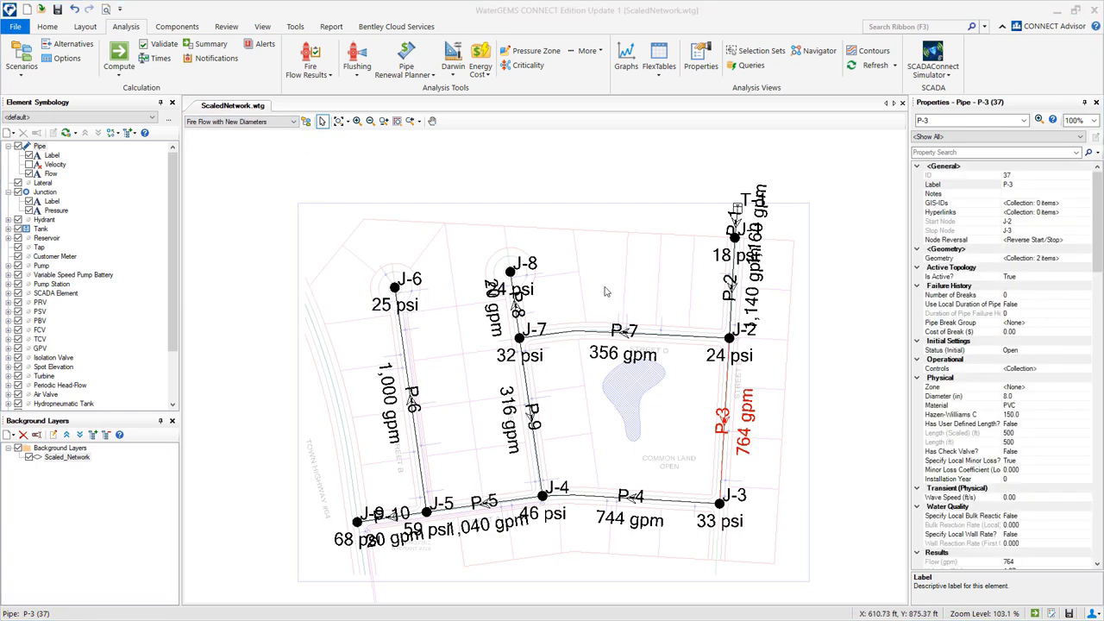
Compare the new flows on P-7 (356 gpm), P-3 (764 gpm) and P-4.
left_click(644, 336)
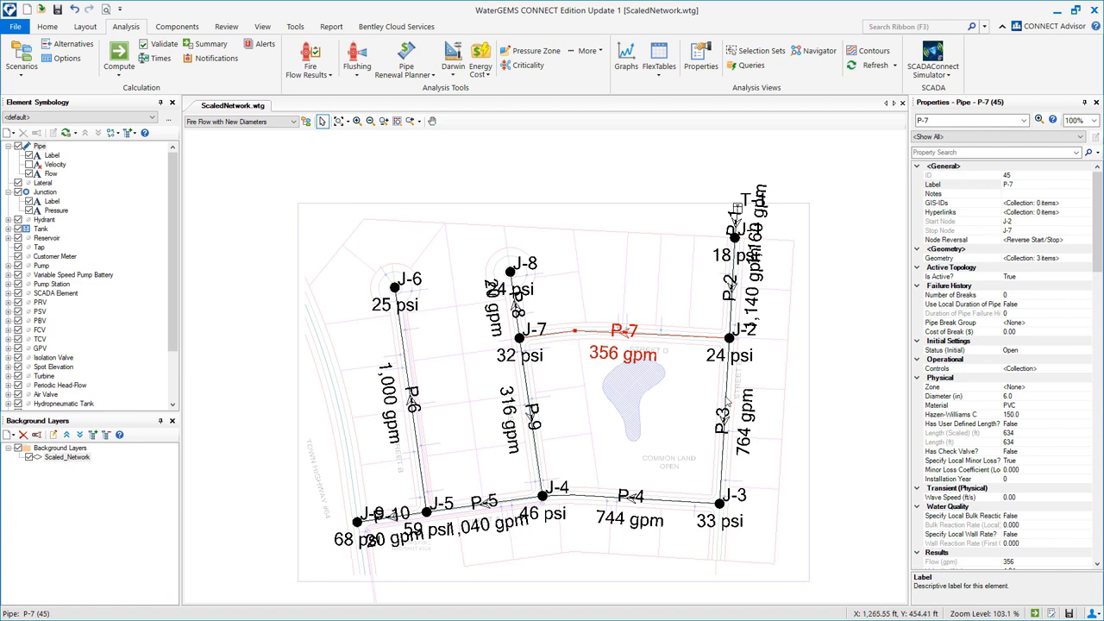
left_click(726, 402)
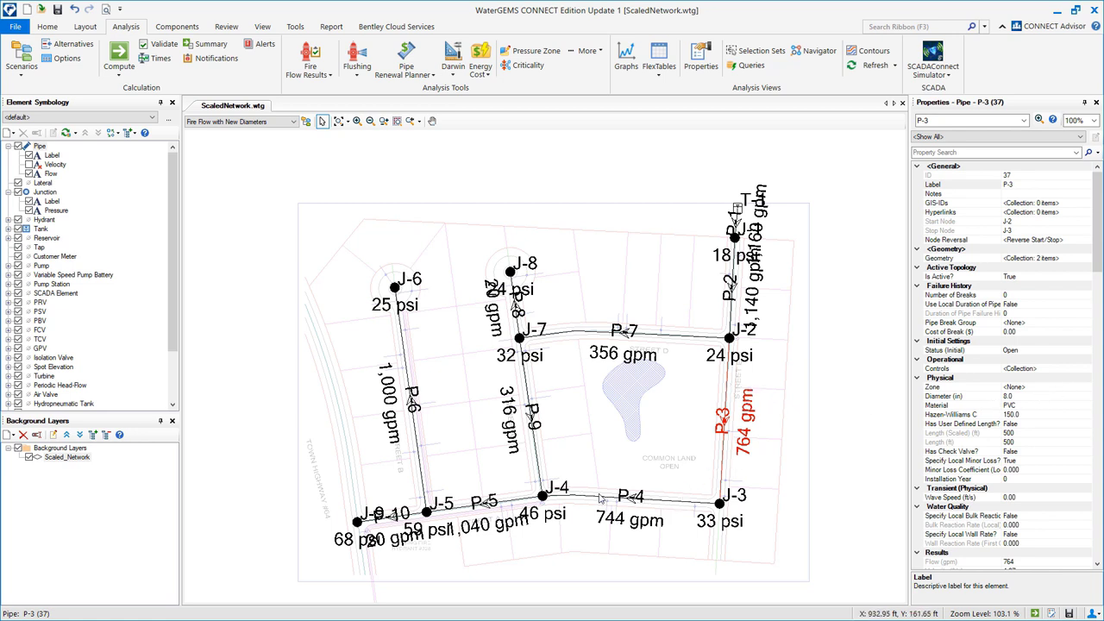
left_click(622, 499)
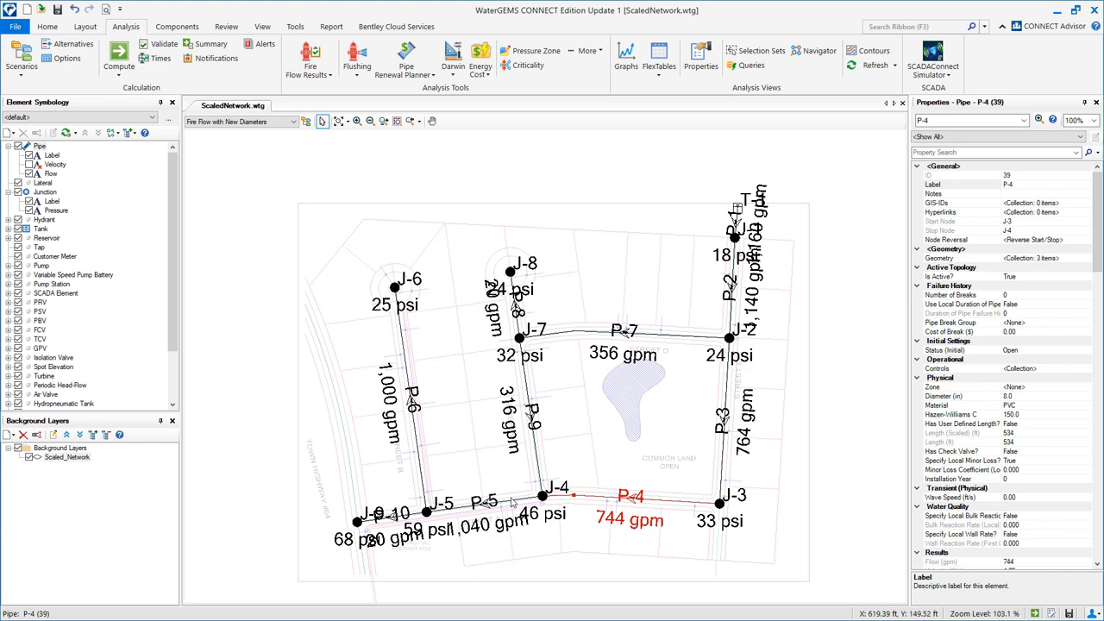